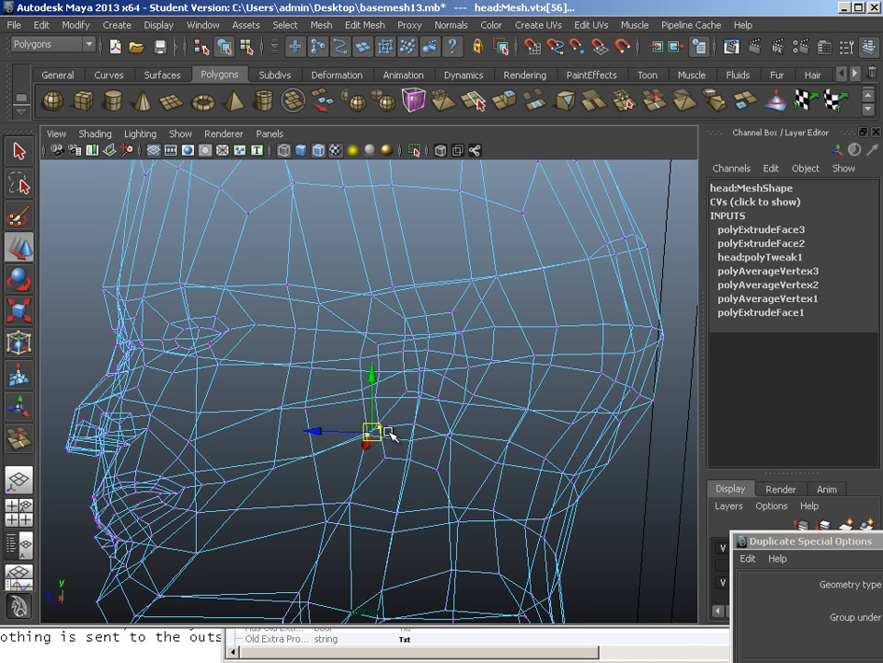
Restore the shaded display and move the vertices in front of and above the ear area closer around the ear
key(5)
drag(366, 440, 388, 429)
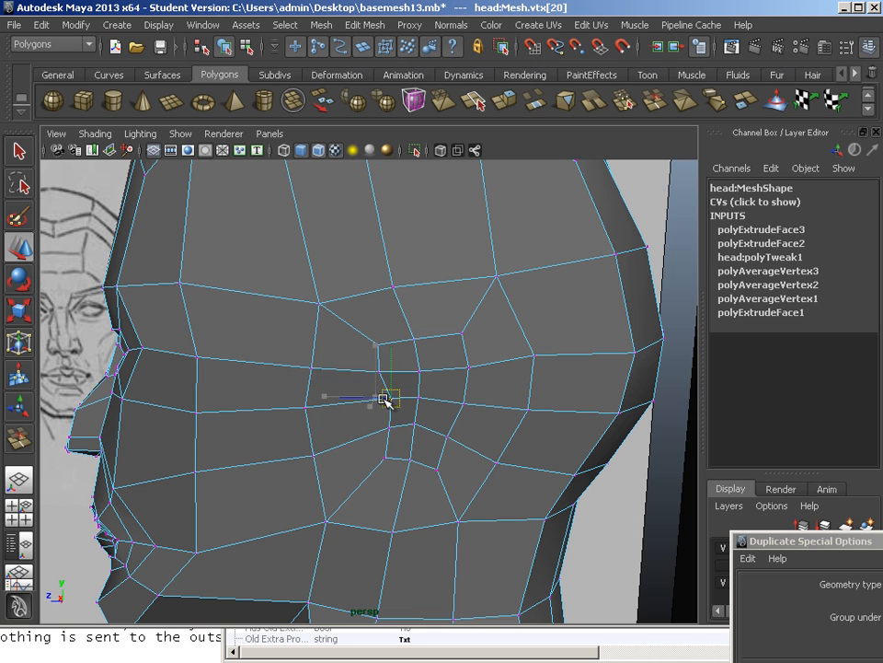
click(412, 306)
drag(411, 306, 404, 313)
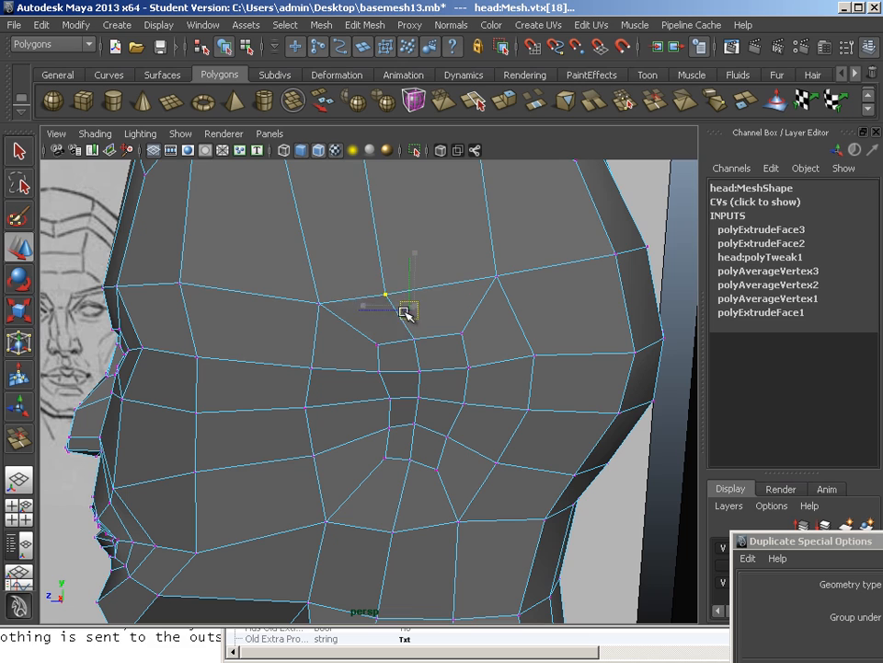
click(320, 306)
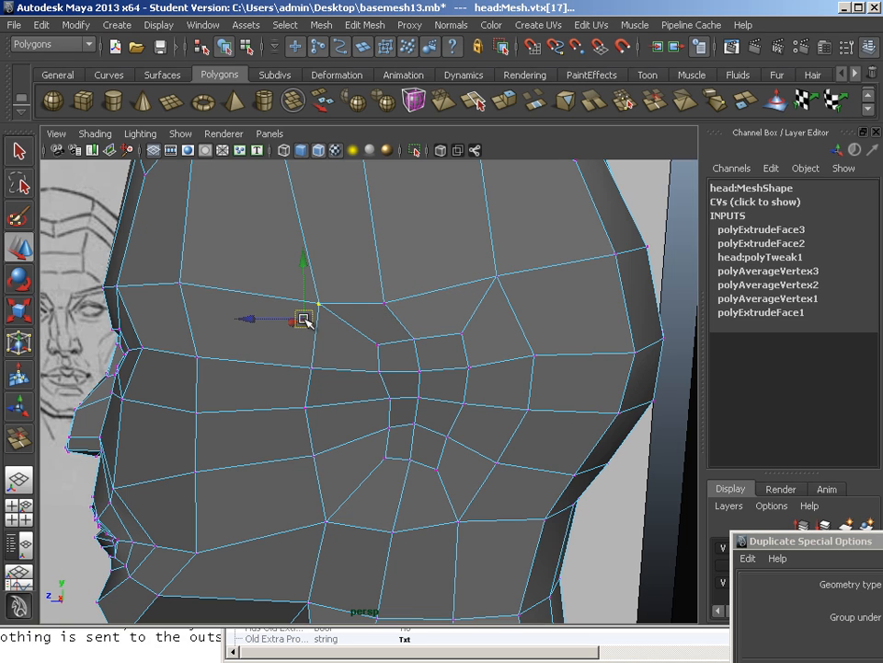
drag(304, 319, 327, 336)
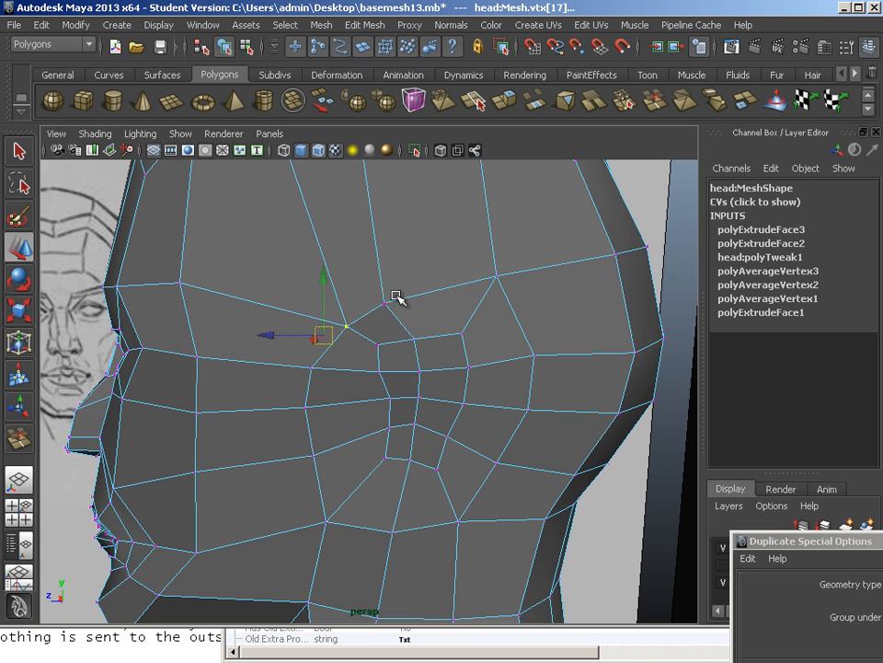
Adjust the vertices along the ear's upper edge and pull the vertex above its upper rear forward
click(387, 302)
click(379, 341)
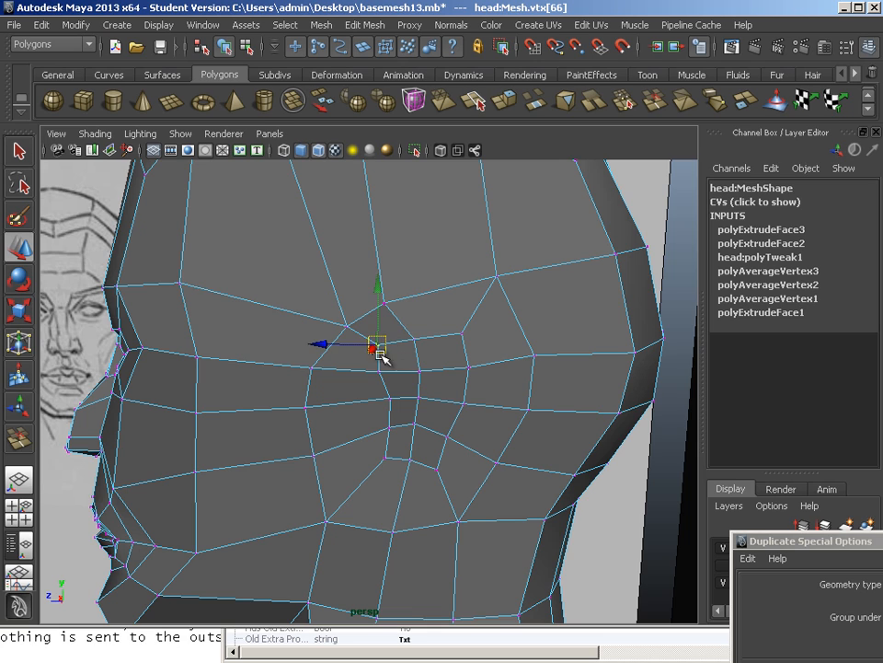
drag(380, 349, 380, 355)
click(414, 347)
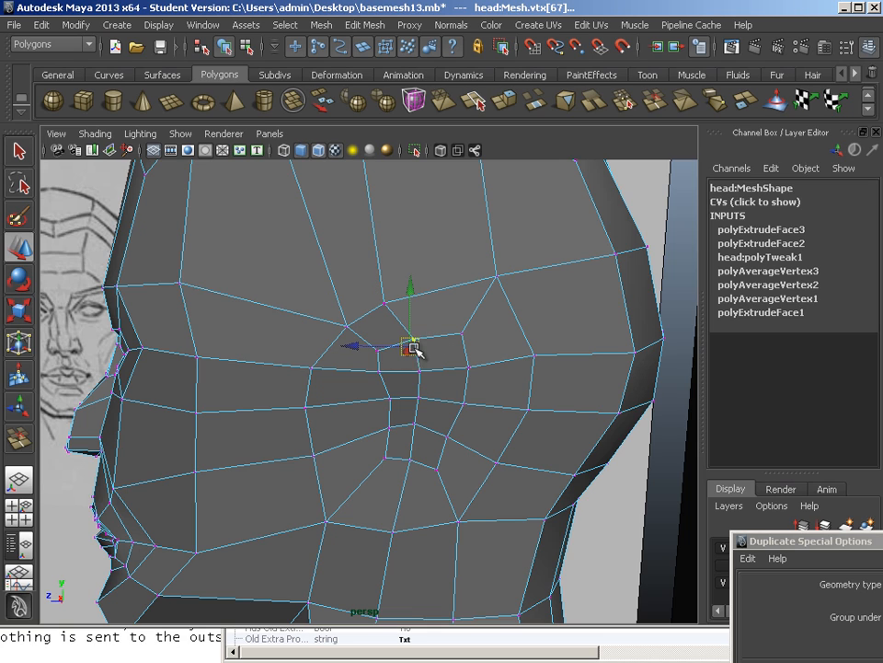
click(497, 275)
drag(497, 276, 473, 286)
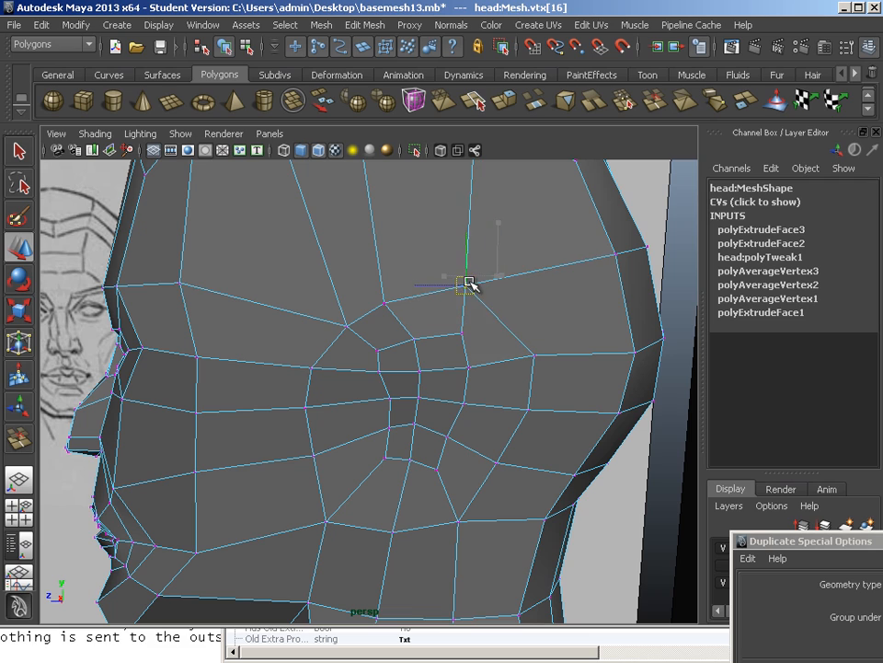
Pull the two head vertices behind the ear forward so they follow the ear's rear outline
click(532, 357)
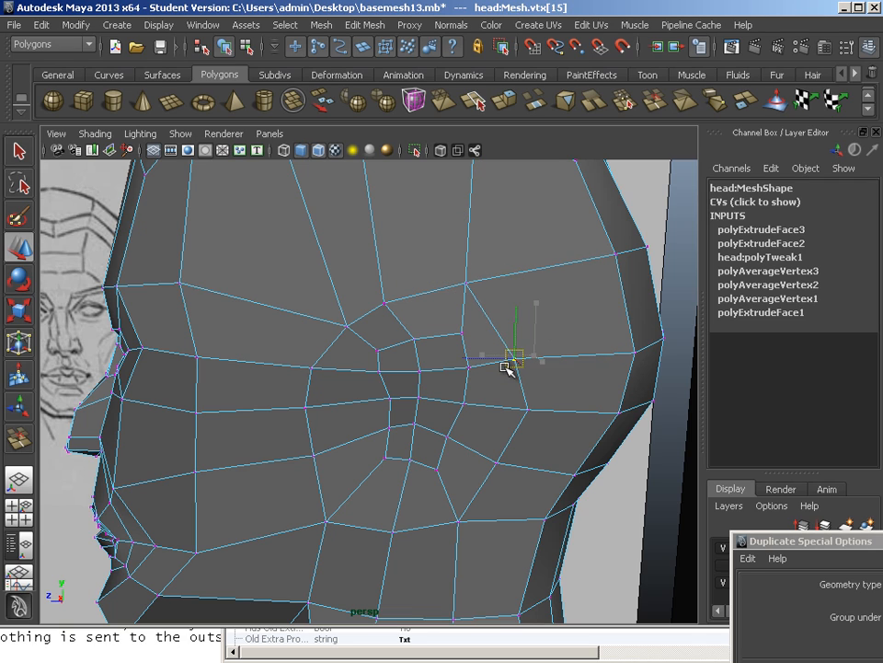
click(528, 414)
mouse_move(518, 434)
mouse_down()
mouse_move(475, 423)
mouse_move(501, 433)
mouse_up()
click(515, 361)
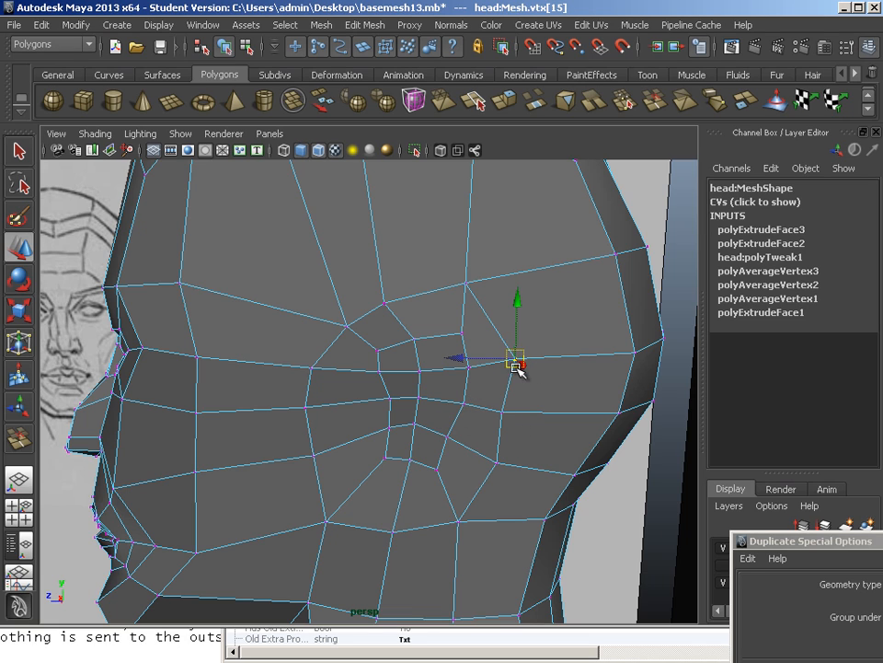
click(492, 371)
click(521, 366)
drag(523, 369, 509, 366)
Tighten the vertices below and at the lower rear of the ear upward around its outline
click(497, 465)
drag(497, 466, 482, 462)
click(454, 517)
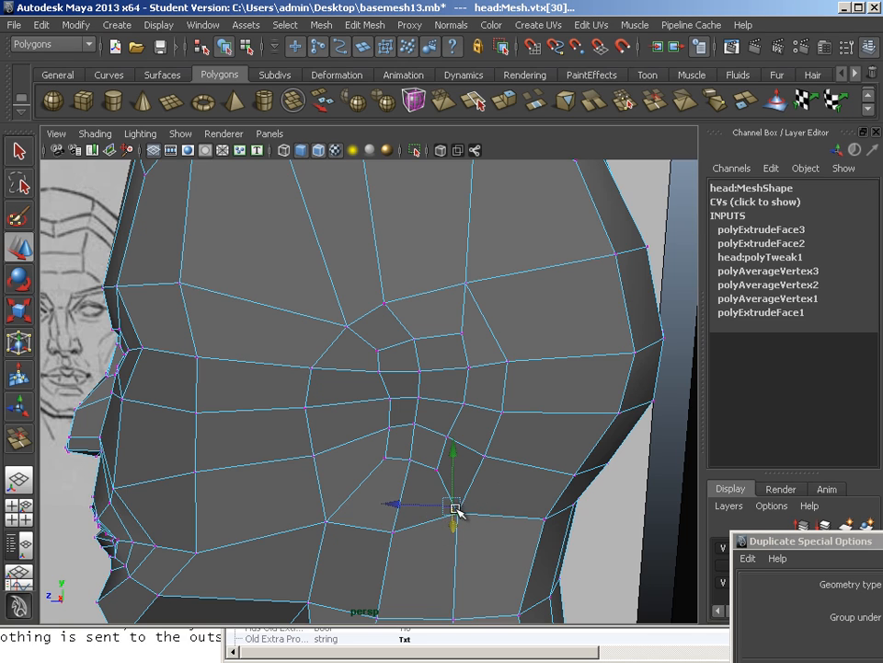
drag(455, 509, 390, 503)
click(397, 537)
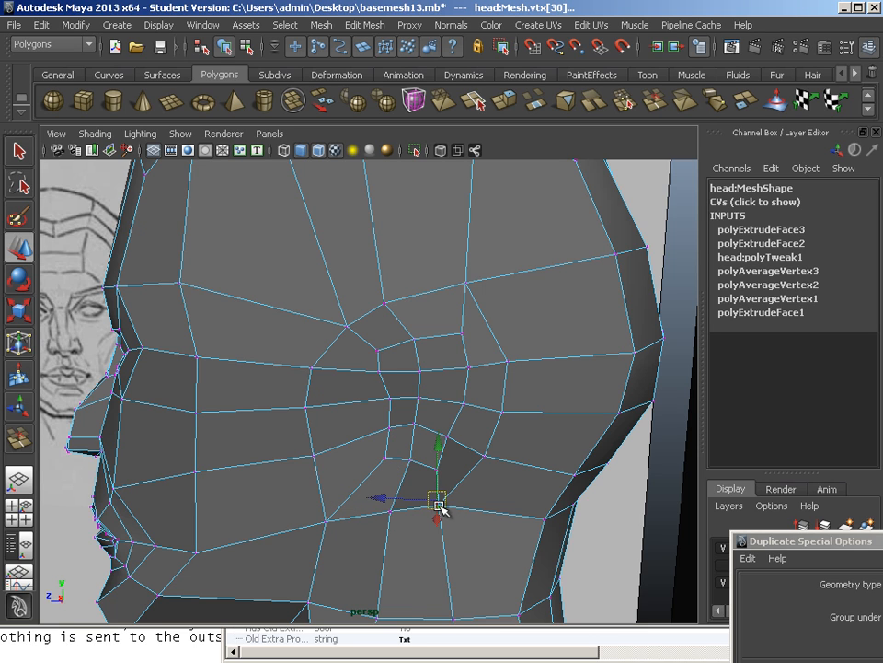
Select the C-shaped strip of faces running around the top, back and bottom of the ear
click(287, 419)
mouse_move(287, 418)
alt+mouse_down()
mouse_move(298, 414)
mouse_move(281, 414)
mouse_move(349, 422)
mouse_move(323, 418)
mouse_move(338, 414)
mouse_move(372, 354)
alt+mouse_up()
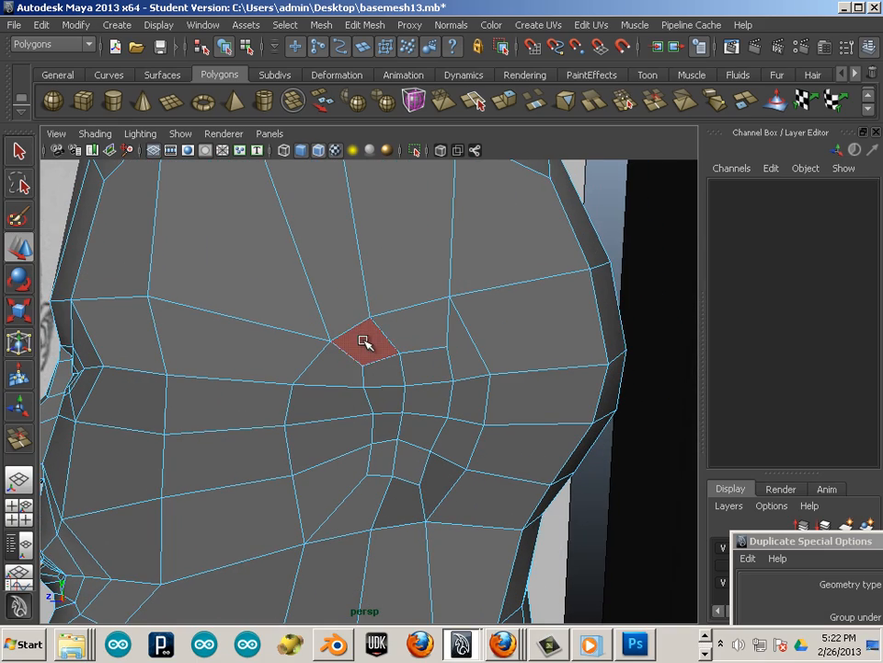
click(362, 338)
shift+click(416, 329)
shift+click(463, 333)
shift+click(474, 397)
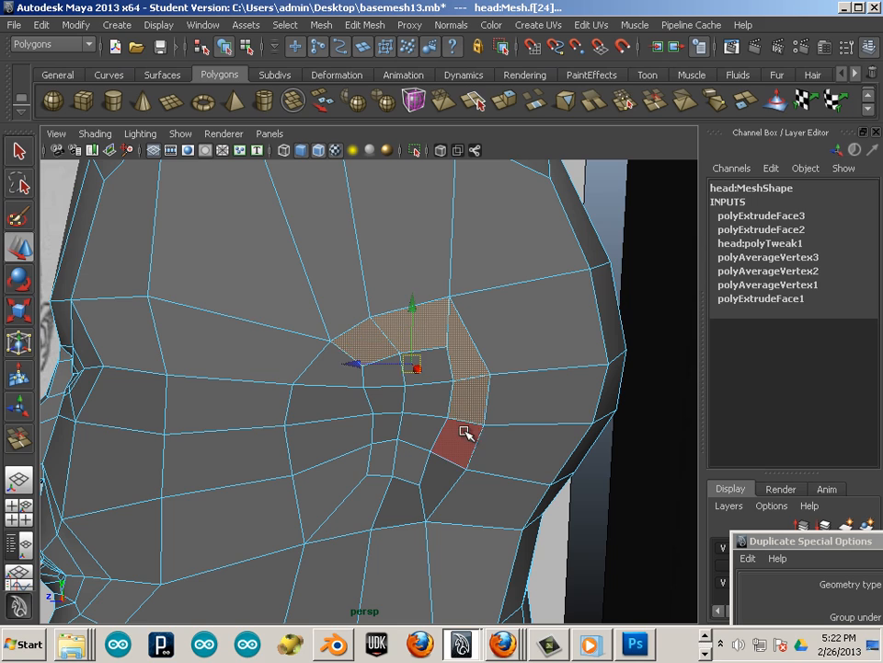
shift+click(455, 436)
shift+click(443, 474)
shift+click(385, 502)
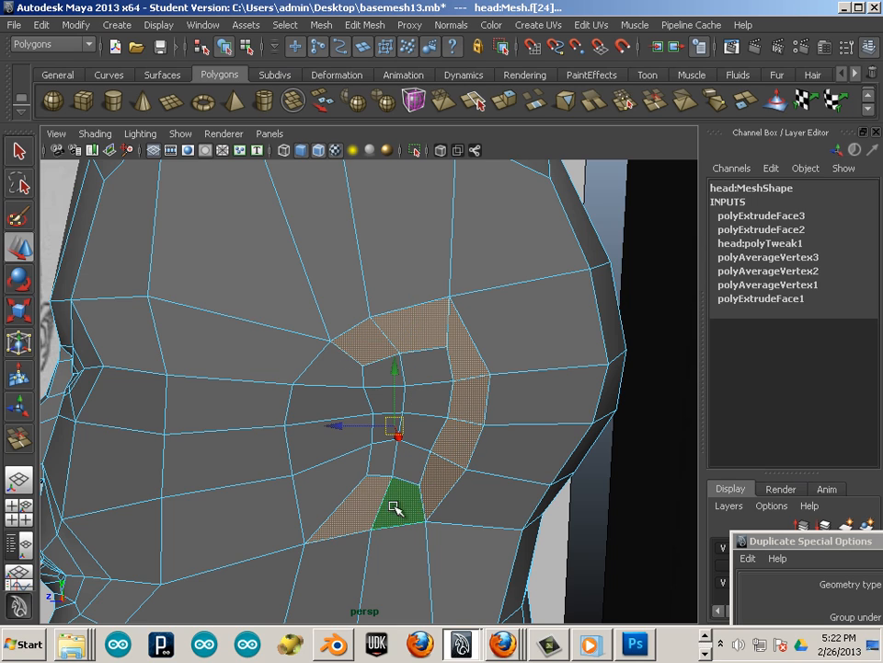
Examine the head and the selected ear faces from both sides and at different distances
alt+middle_drag(393, 487, 366, 460)
alt+right_drag(366, 460, 212, 430)
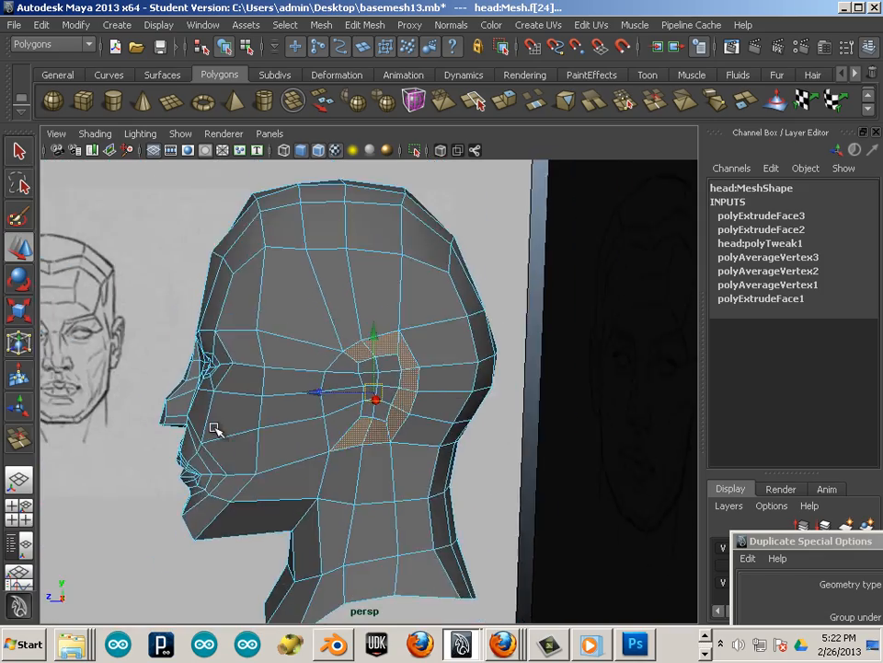
alt+drag(213, 430, 473, 412)
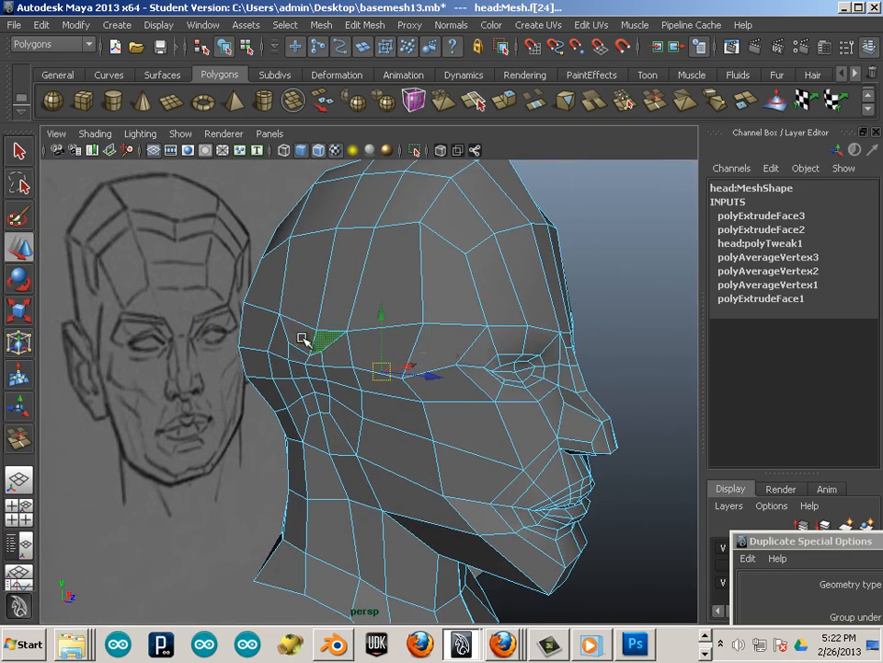
alt+drag(243, 379, 162, 414)
alt+right_drag(162, 414, 225, 420)
alt+drag(226, 421, 169, 414)
alt+right_drag(169, 414, 281, 414)
alt+drag(282, 414, 465, 416)
alt+right_drag(465, 416, 321, 403)
alt+drag(321, 403, 210, 380)
alt+right_drag(210, 380, 339, 402)
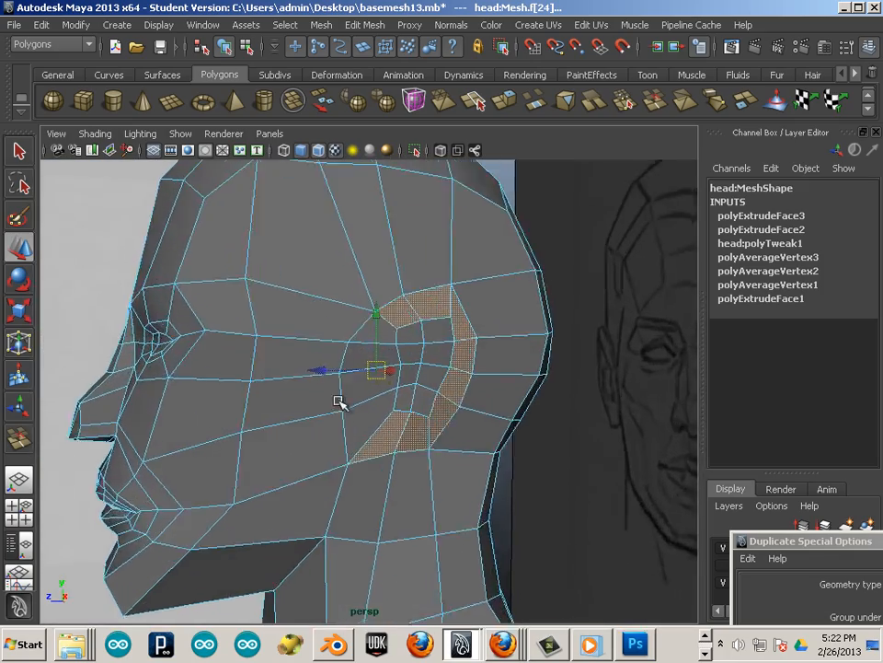
alt+drag(414, 412, 396, 410)
alt+right_drag(285, 396, 369, 397)
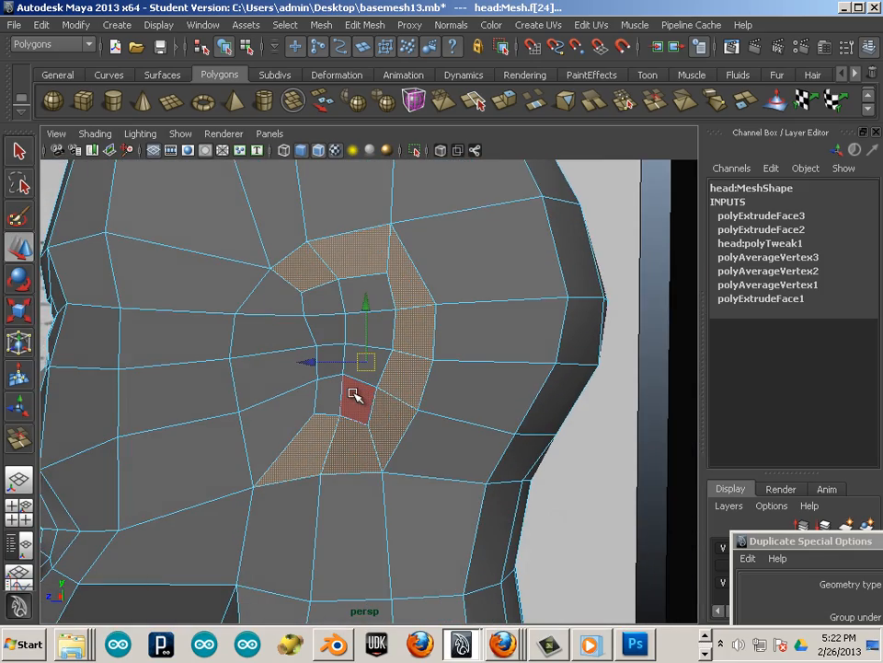
Extrude the selected ear faces outward from the head by about 0.272 in local Z
key(ctrl+e)
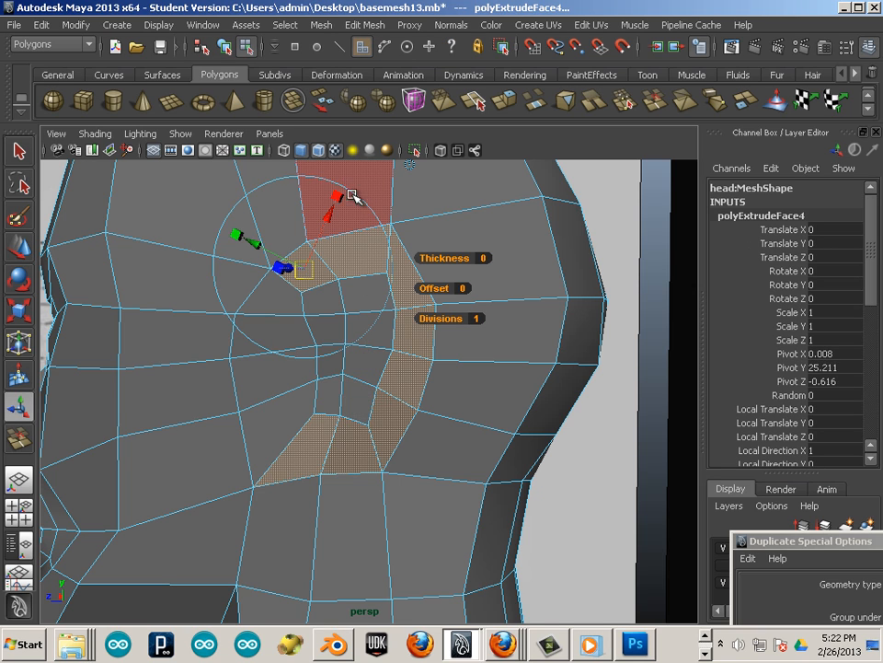
drag(336, 196, 317, 229)
mouse_move(237, 235)
mouse_down()
mouse_move(265, 259)
mouse_move(312, 369)
mouse_move(569, 345)
mouse_move(586, 357)
mouse_move(585, 378)
mouse_move(540, 421)
mouse_move(487, 398)
mouse_move(367, 409)
mouse_up()
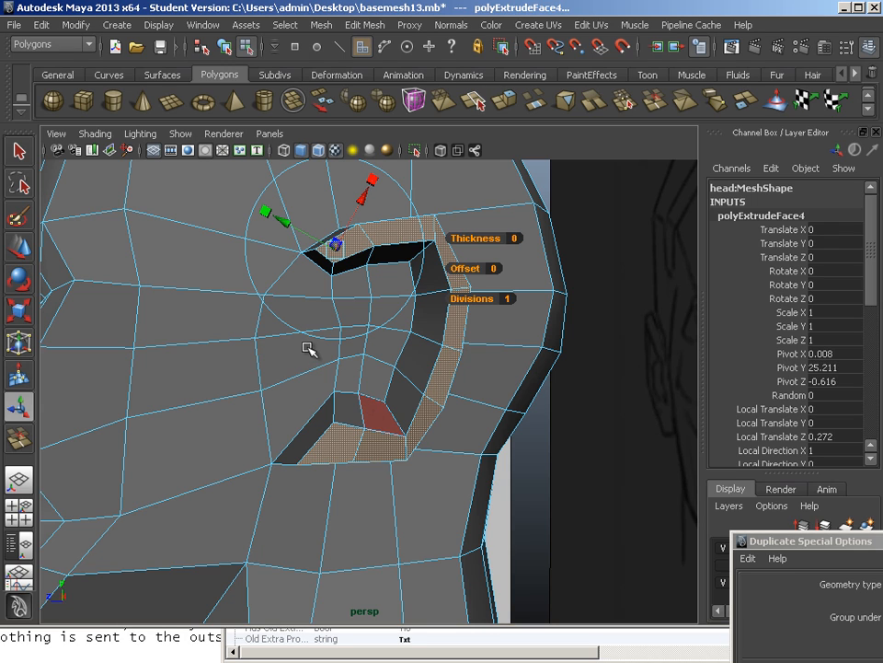
Move the inner and outer vertices at the lower front of the extruded ear down and forward to form the lobe
key(F9)
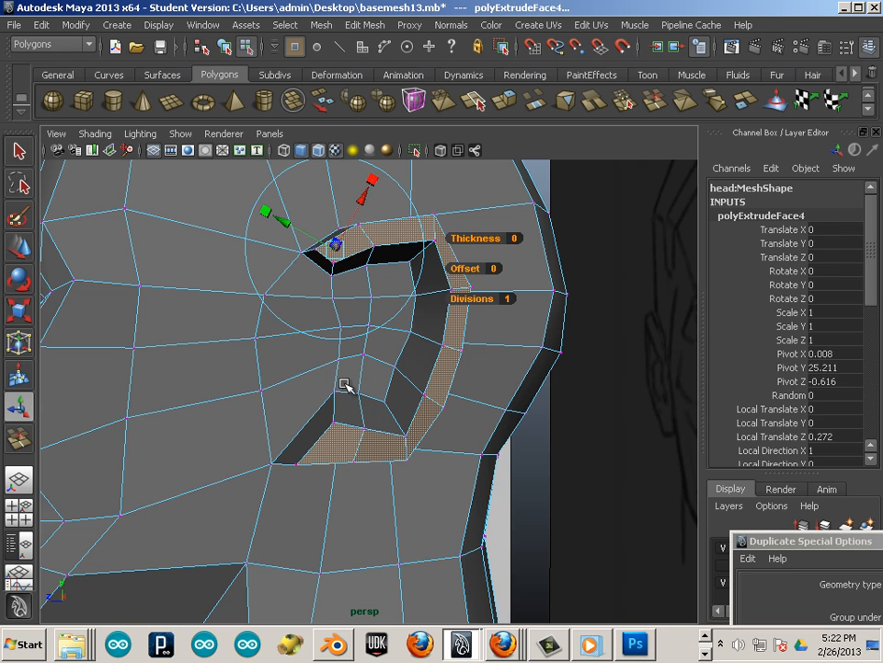
click(333, 392)
key(w)
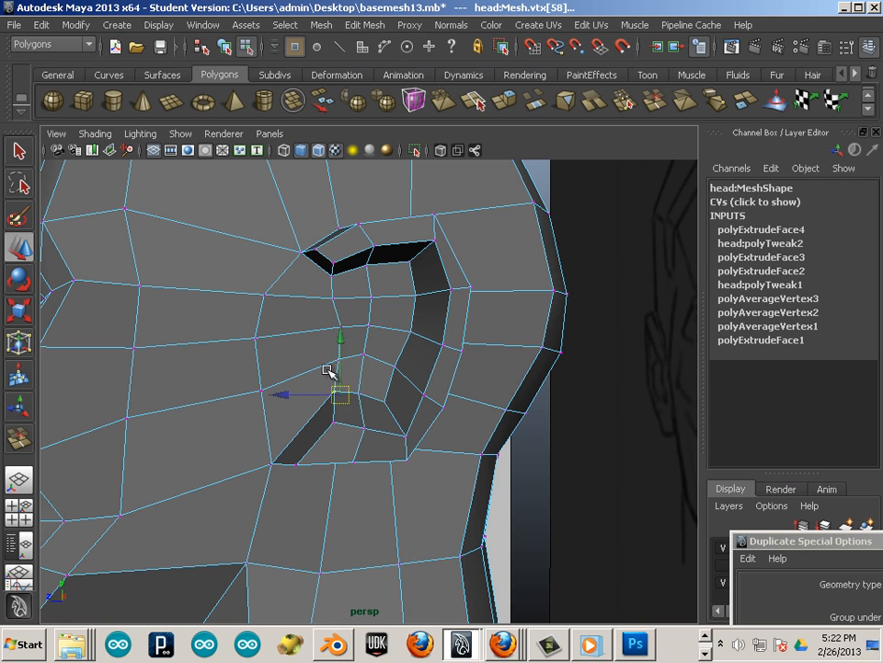
drag(340, 395, 311, 430)
click(334, 426)
click(357, 401)
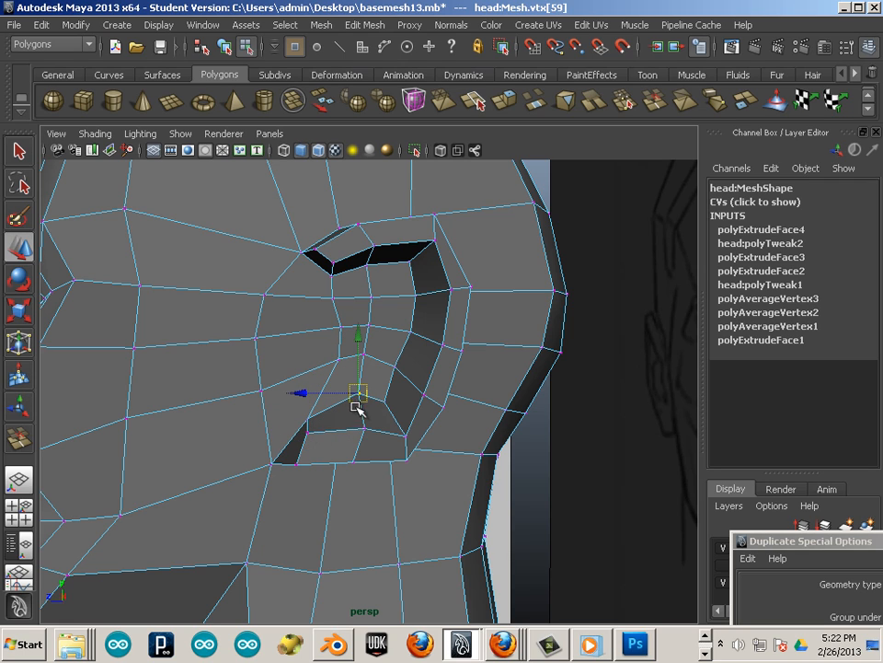
drag(357, 402, 352, 440)
click(358, 426)
click(313, 414)
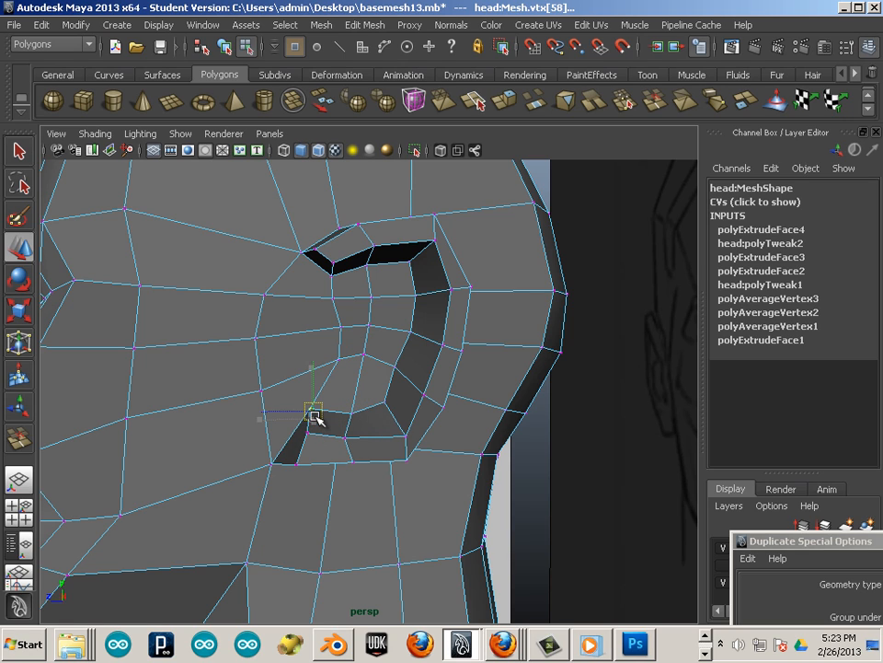
Reposition the base and outer vertices along the bottom of the ear to shape the earlobe
click(271, 465)
drag(272, 465, 324, 436)
click(297, 465)
click(308, 436)
alt+drag(414, 405, 367, 352)
alt+drag(363, 428, 321, 461)
click(355, 413)
click(343, 450)
click(311, 460)
Move the vertex groups along the lower and middle rear edge of the ear to smooth its curve
drag(370, 504, 354, 480)
click(377, 439)
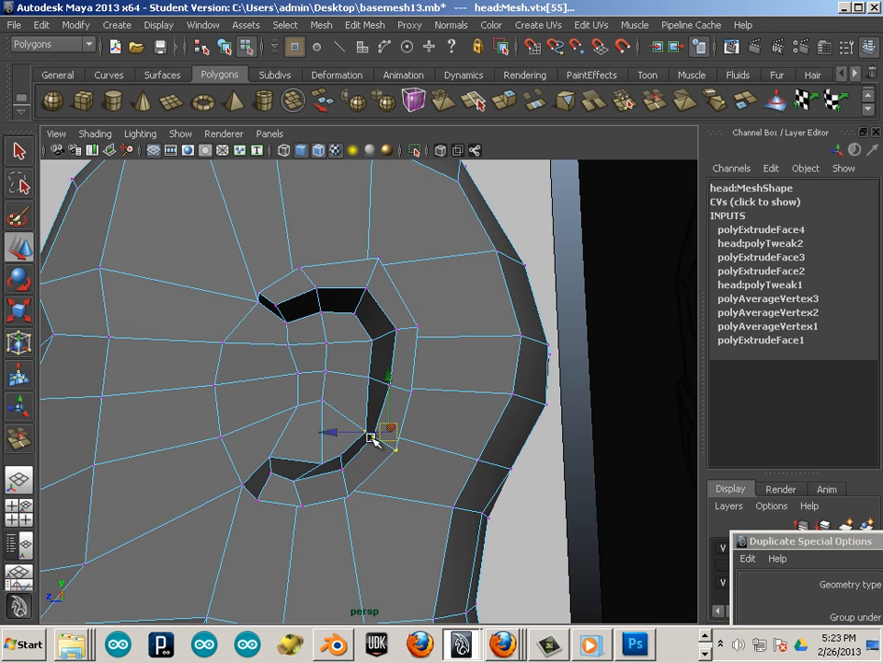
drag(394, 435, 381, 434)
drag(357, 352, 420, 405)
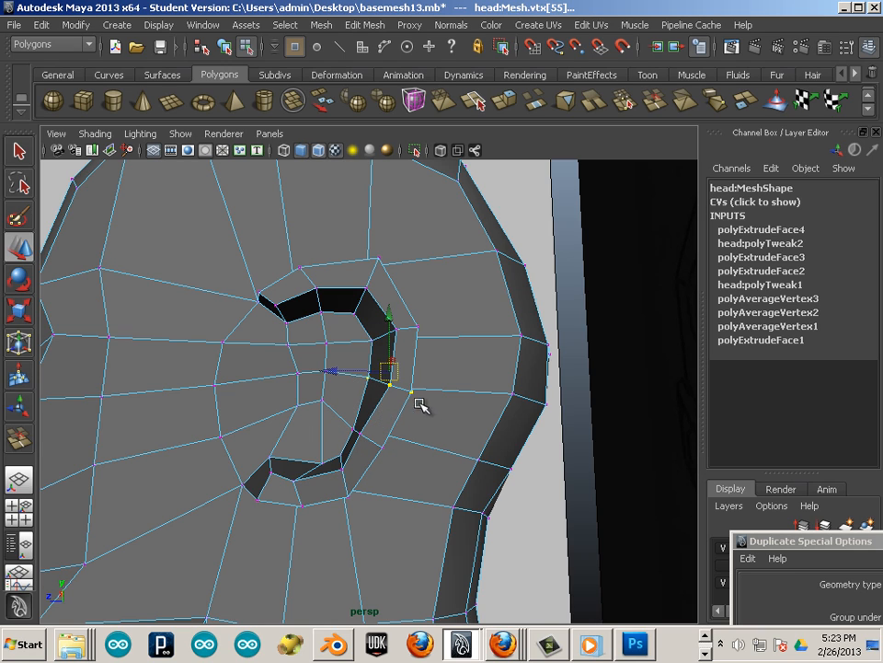
click(387, 384)
click(403, 330)
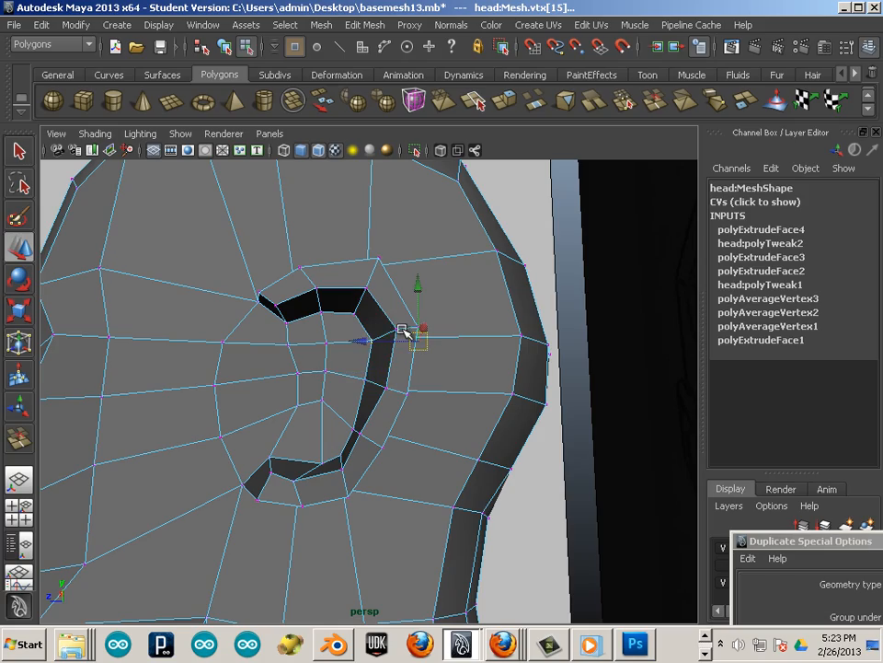
Select the four outer vertices at the ear's upper front tip and average them twice toward the head
mouse_move(380, 399)
alt+mouse_down()
mouse_move(246, 337)
mouse_move(292, 362)
mouse_move(318, 400)
mouse_move(295, 383)
mouse_move(333, 326)
mouse_move(331, 424)
mouse_move(350, 419)
mouse_move(359, 443)
mouse_move(387, 432)
alt+mouse_up()
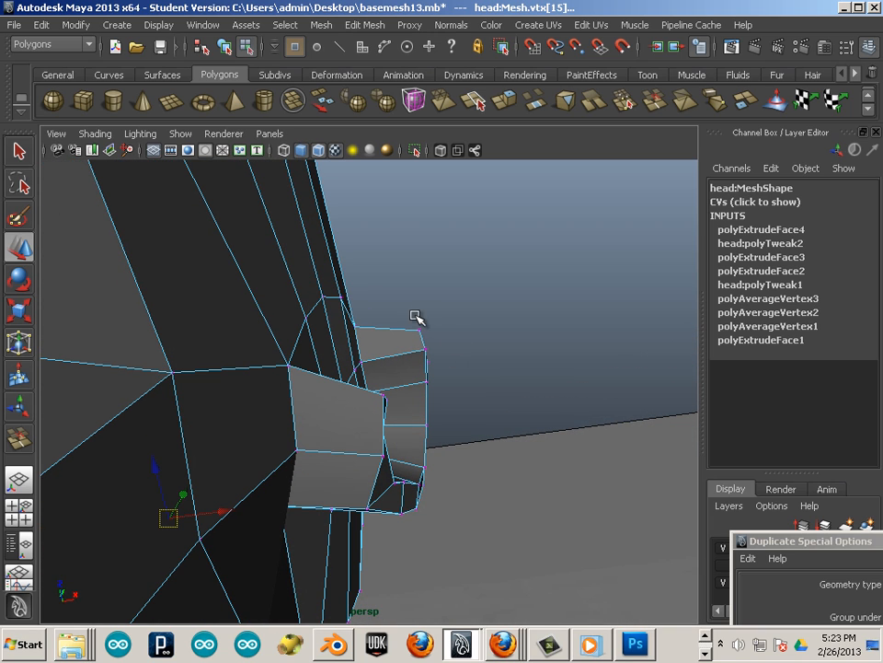
drag(442, 399, 450, 409)
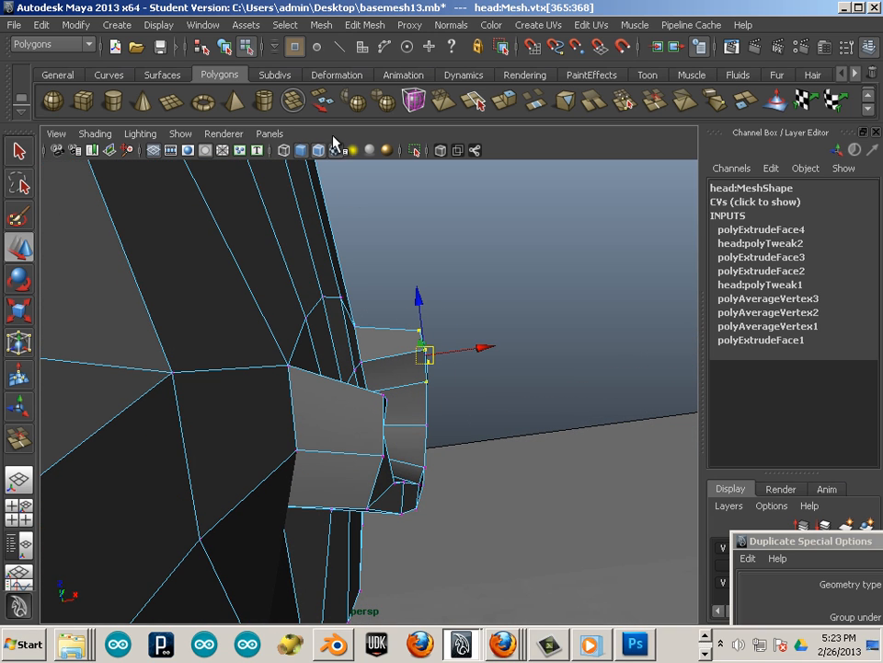
key(g)
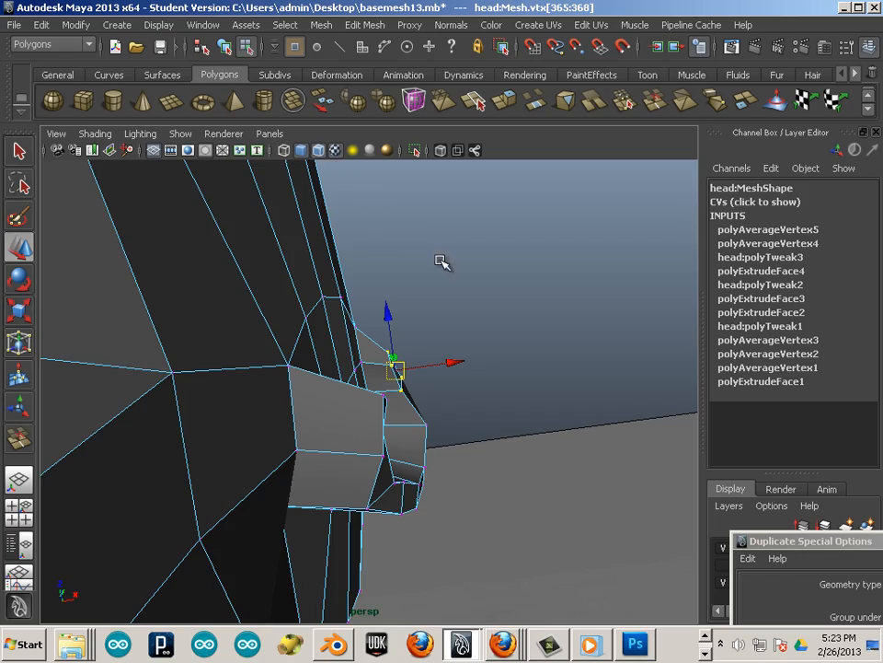
Average the four outer vertices at the earlobe's front end twice and check the ear's shape
mouse_move(442, 263)
alt+mouse_down()
mouse_move(400, 309)
mouse_move(357, 205)
mouse_move(386, 306)
mouse_move(391, 254)
mouse_move(377, 292)
mouse_move(392, 441)
mouse_move(376, 256)
mouse_move(368, 347)
mouse_move(361, 331)
mouse_move(392, 392)
mouse_move(406, 398)
mouse_move(398, 460)
alt+mouse_up()
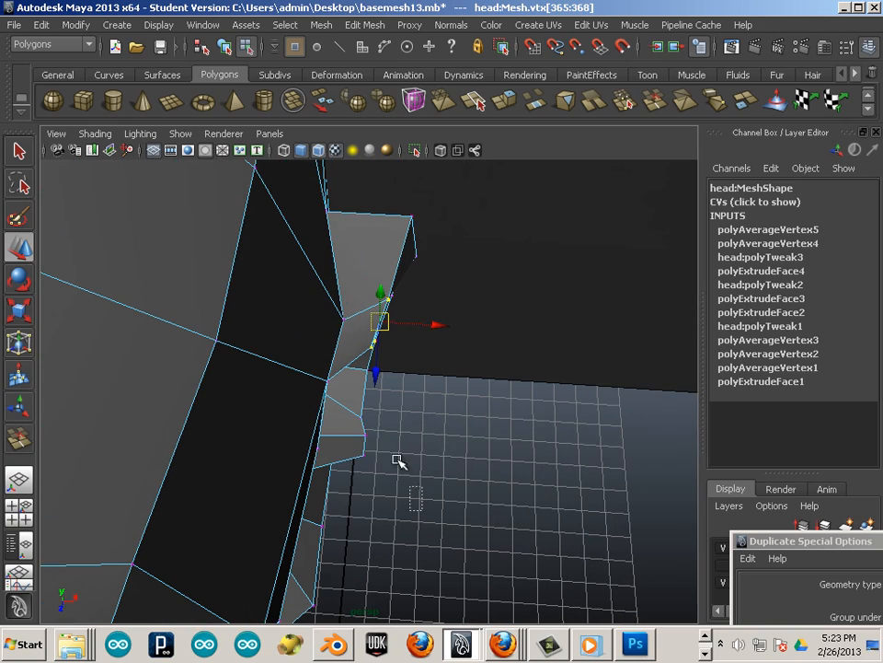
key(g)
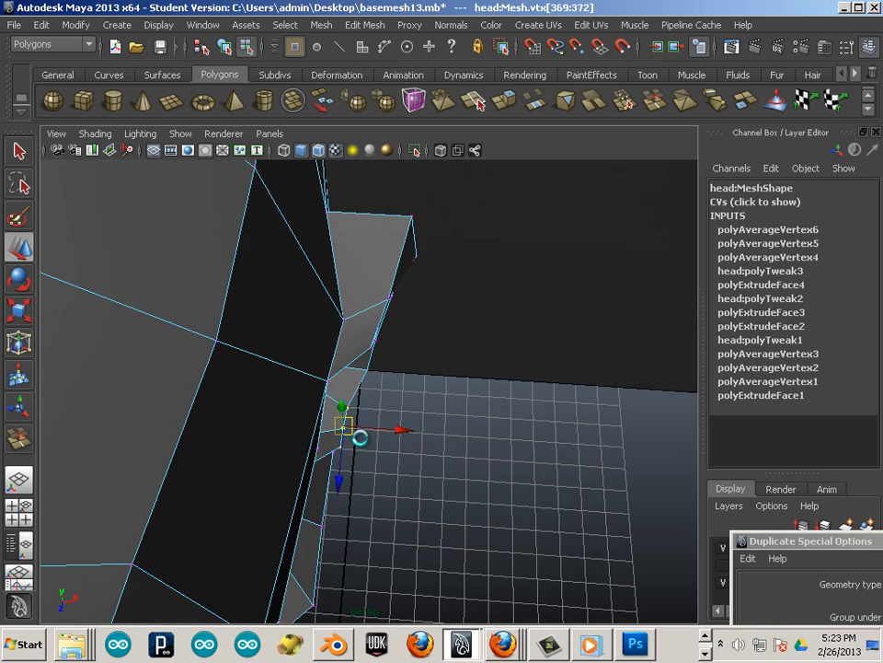
key(g)
alt+drag(410, 467, 345, 350)
alt+middle_drag(346, 350, 391, 508)
mouse_move(391, 508)
alt+mouse_down()
mouse_move(293, 452)
mouse_move(272, 389)
mouse_move(288, 349)
mouse_move(312, 344)
mouse_move(259, 387)
mouse_move(262, 473)
mouse_move(316, 450)
mouse_move(402, 341)
alt+mouse_up()
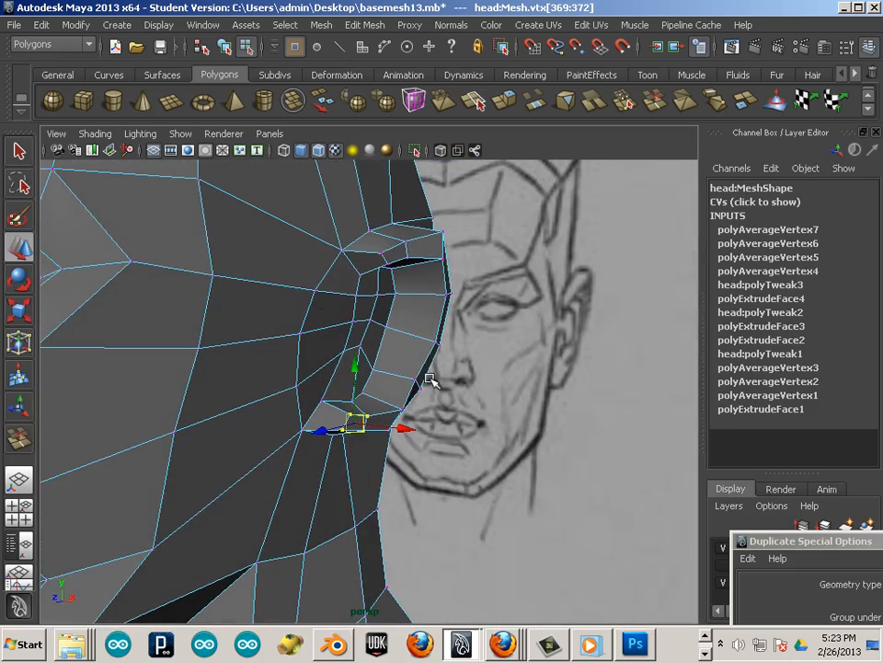
alt+drag(431, 379, 273, 326)
In the front view, select all faces of the head half that lacks the finished ear and delete them
key(F8)
key(space)
key(space)
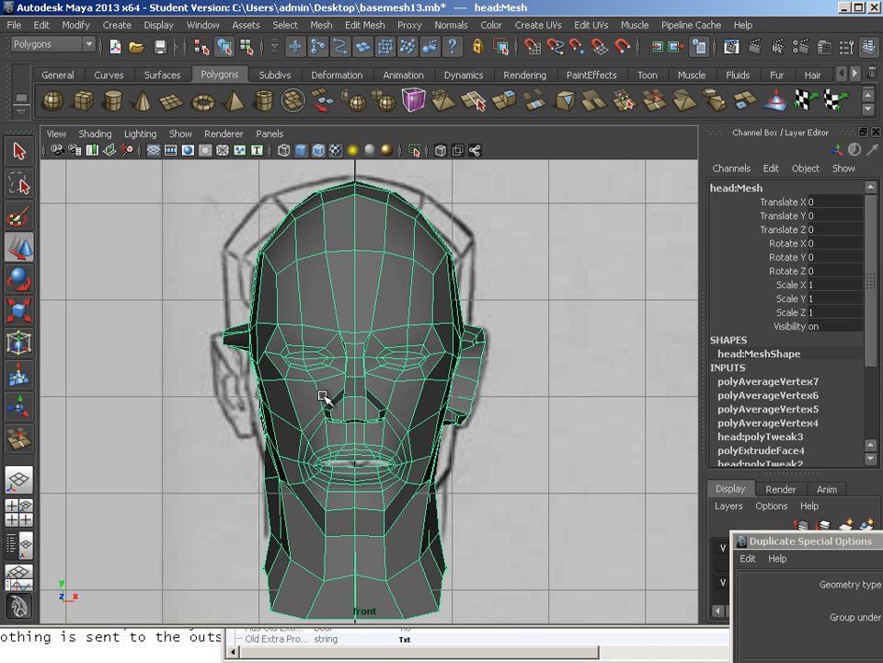
click(215, 222)
drag(199, 190, 351, 603)
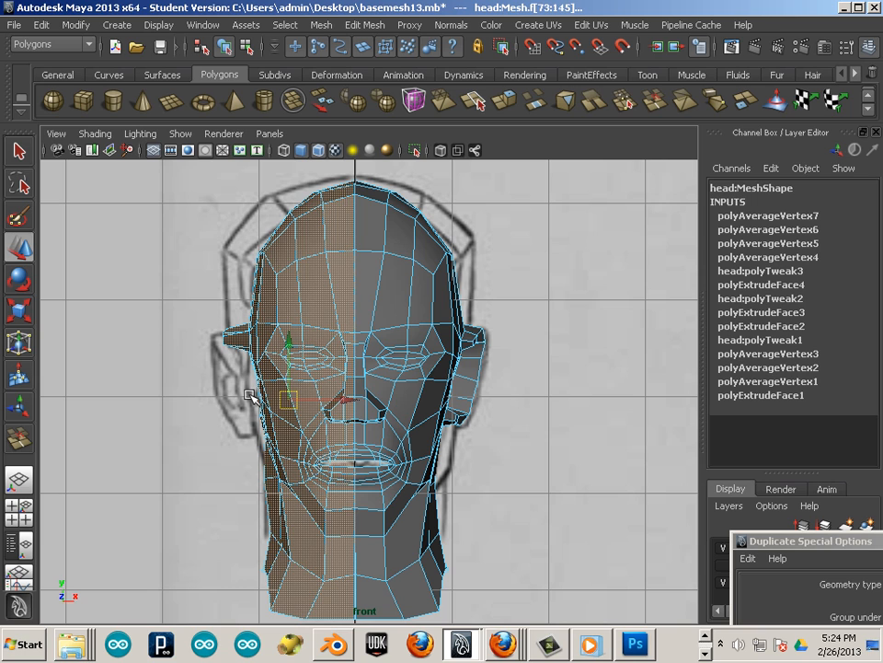
key(Delete)
alt+middle_drag(299, 370, 246, 372)
Center the remaining half head's pivot and snap it onto the head's vertical centre line
right_drag(310, 319, 358, 288)
click(329, 333)
alt+middle_drag(329, 333, 332, 306)
scroll(332, 307, up, 1)
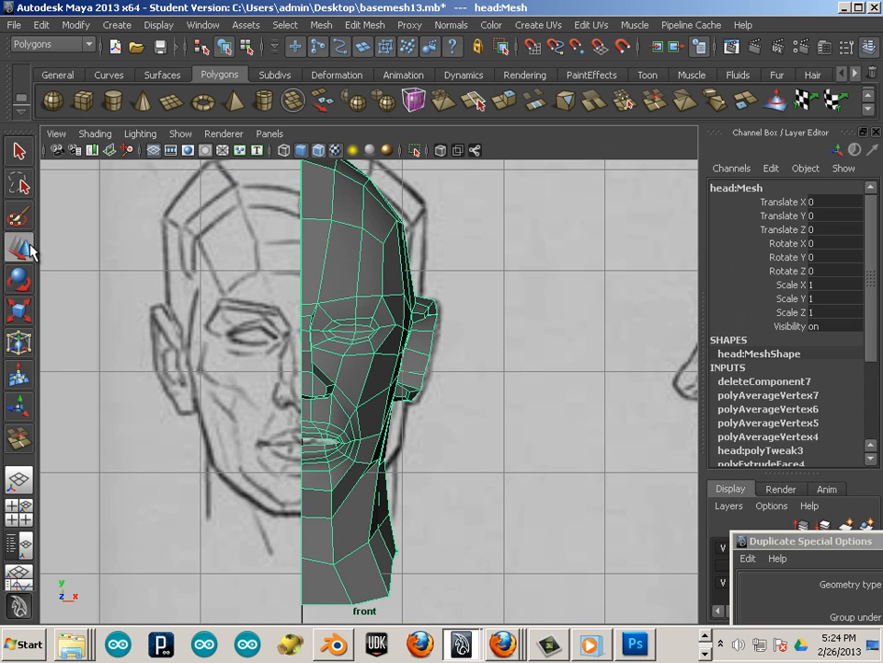
click(65, 26)
click(128, 186)
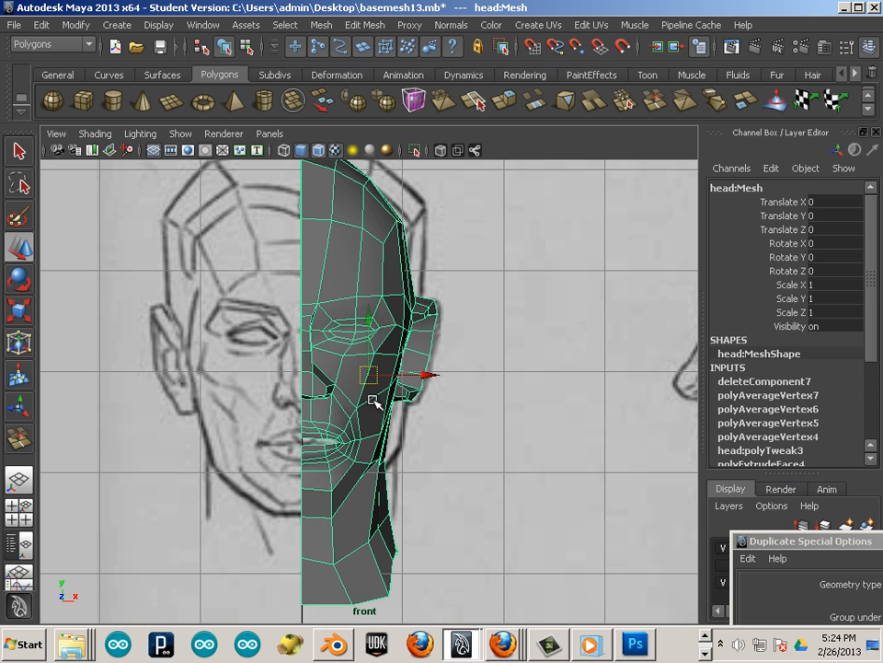
key(Insert)
drag(367, 374, 301, 304)
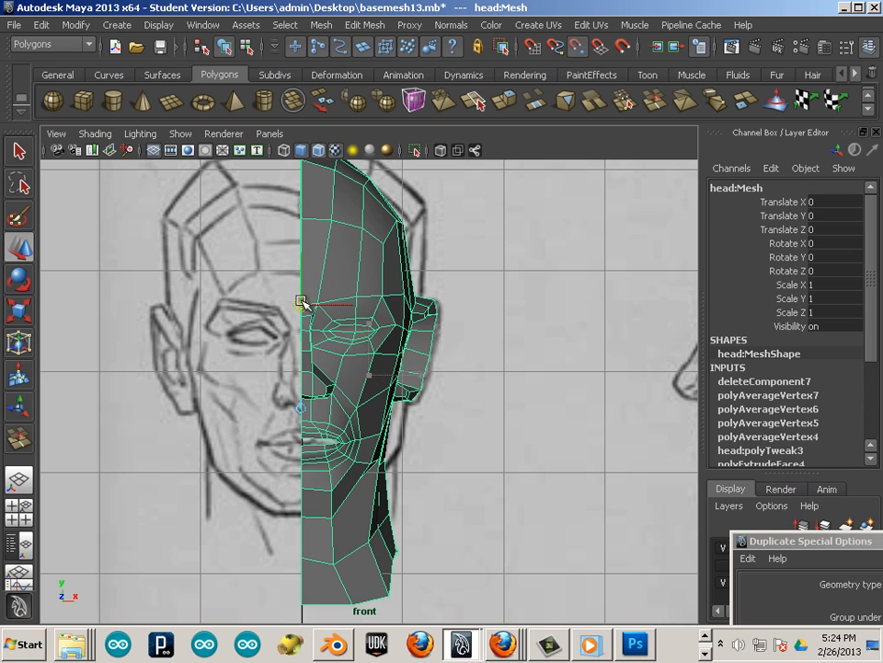
key(Insert)
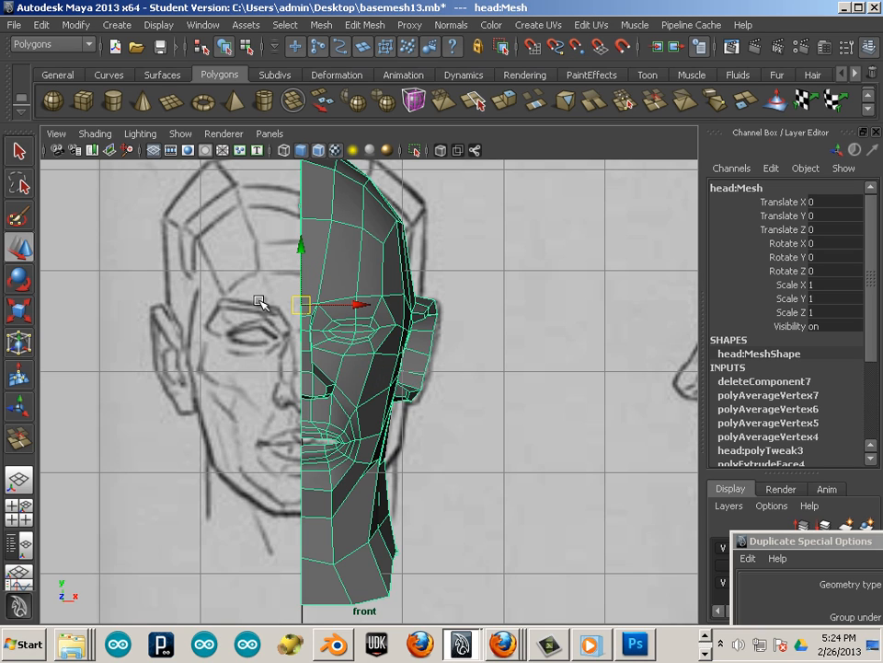
Create a mirrored copy of the half head using Duplicate Special with Scale X at -1
alt+middle_drag(260, 302, 304, 350)
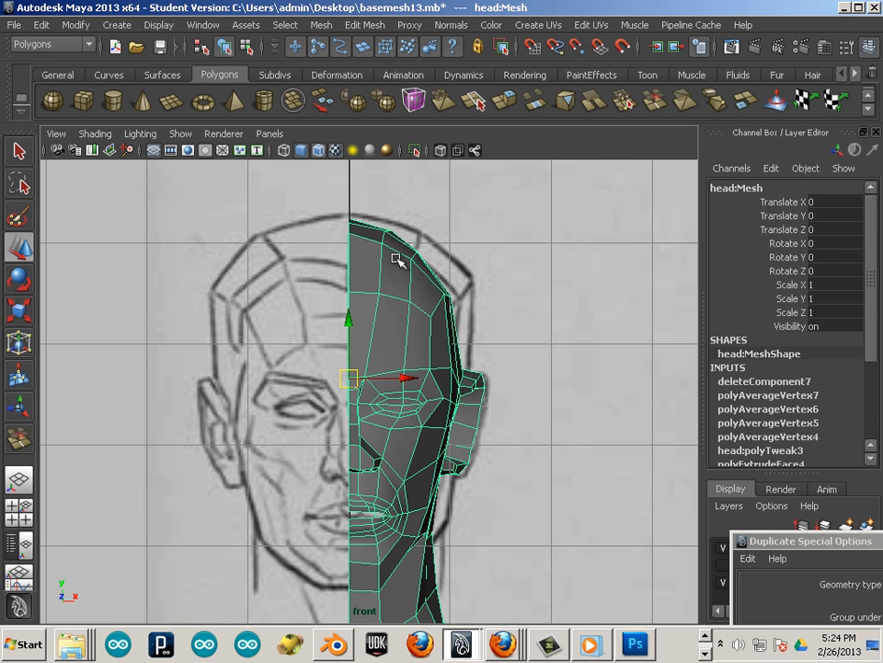
click(319, 25)
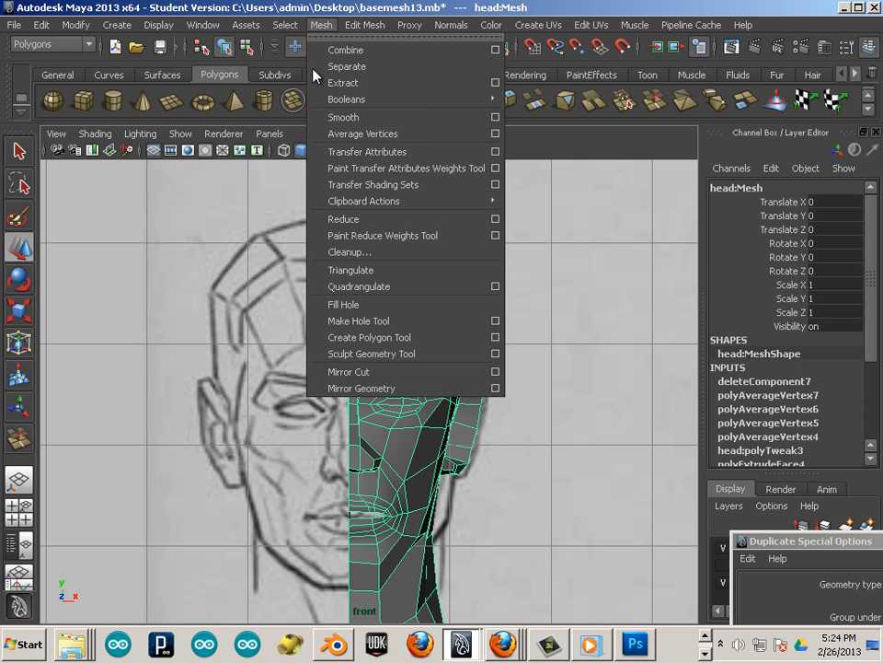
mouse_move(37, 29)
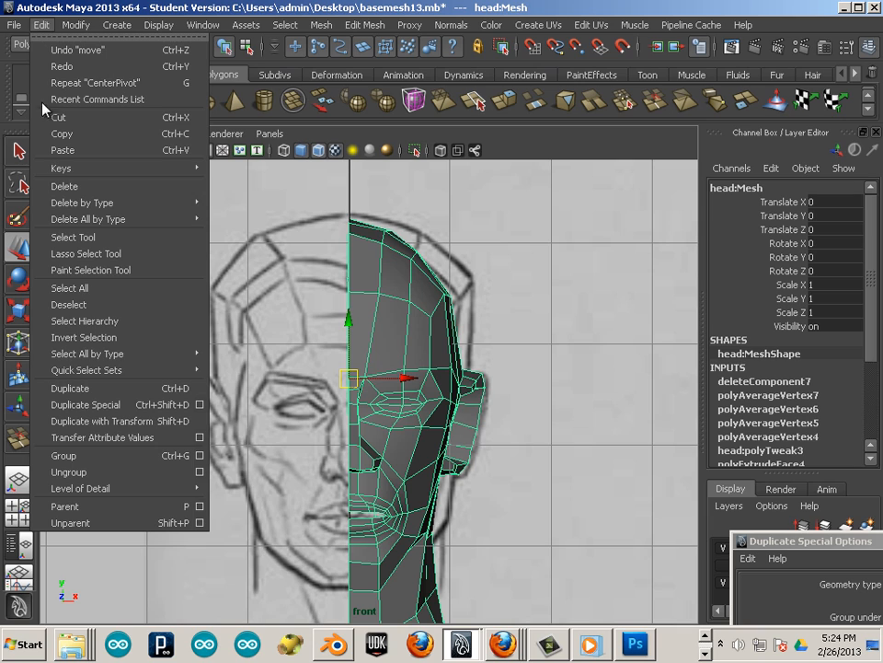
click(101, 404)
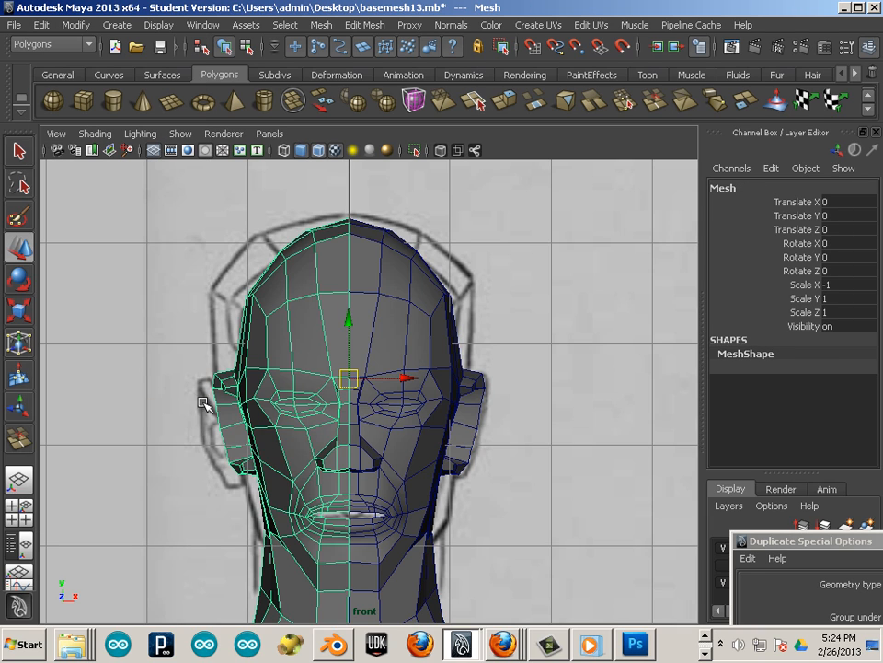
alt+middle_drag(322, 402, 333, 312)
alt+right_drag(333, 313, 398, 388)
alt+middle_drag(395, 374, 404, 414)
alt+right_drag(404, 414, 430, 366)
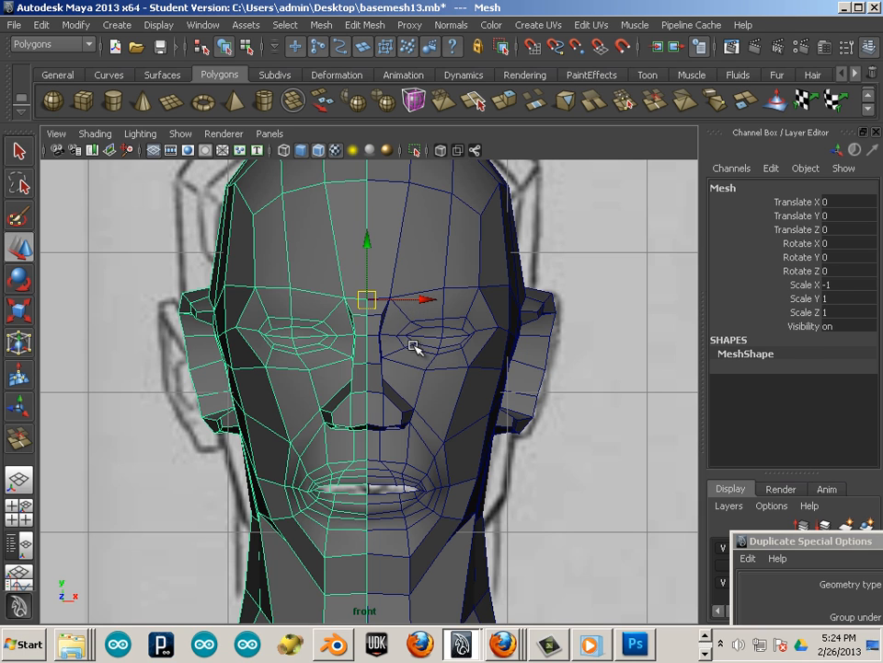
Select both halves of the head and combine them into one mesh
click(411, 349)
alt+middle_drag(390, 324, 382, 243)
alt+right_drag(381, 243, 340, 242)
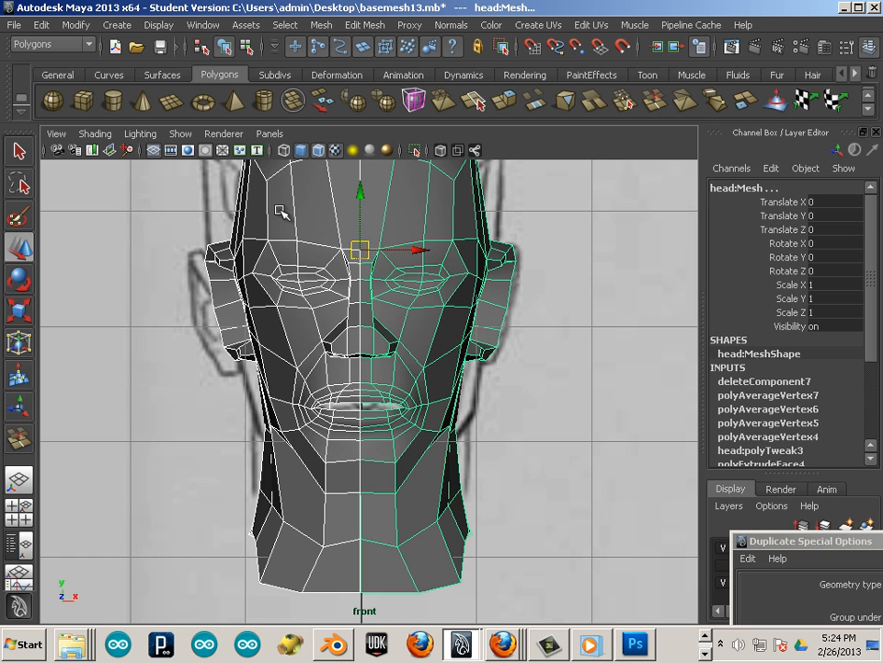
alt+middle_drag(281, 210, 264, 338)
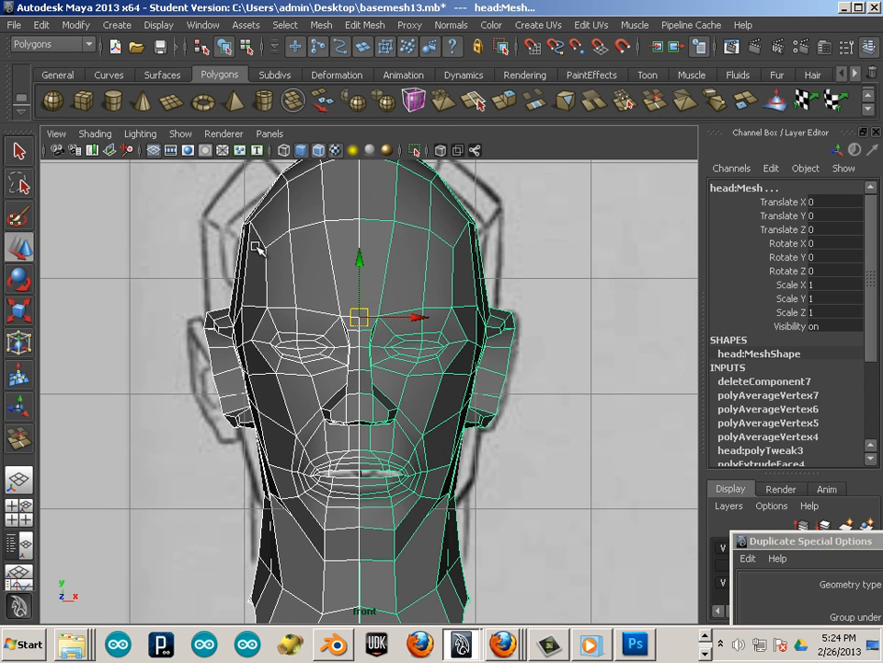
click(320, 26)
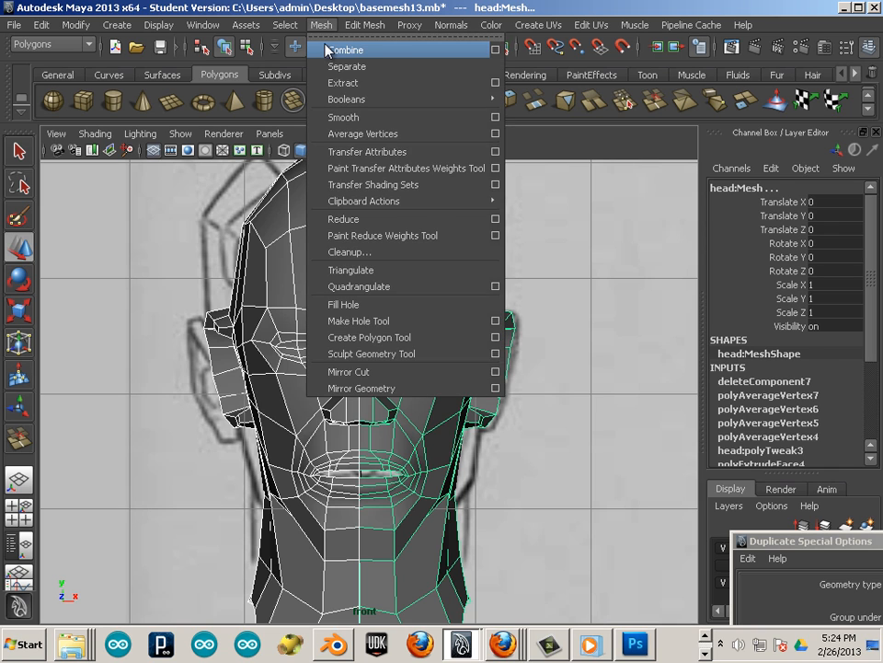
click(329, 51)
alt+middle_drag(355, 408, 357, 371)
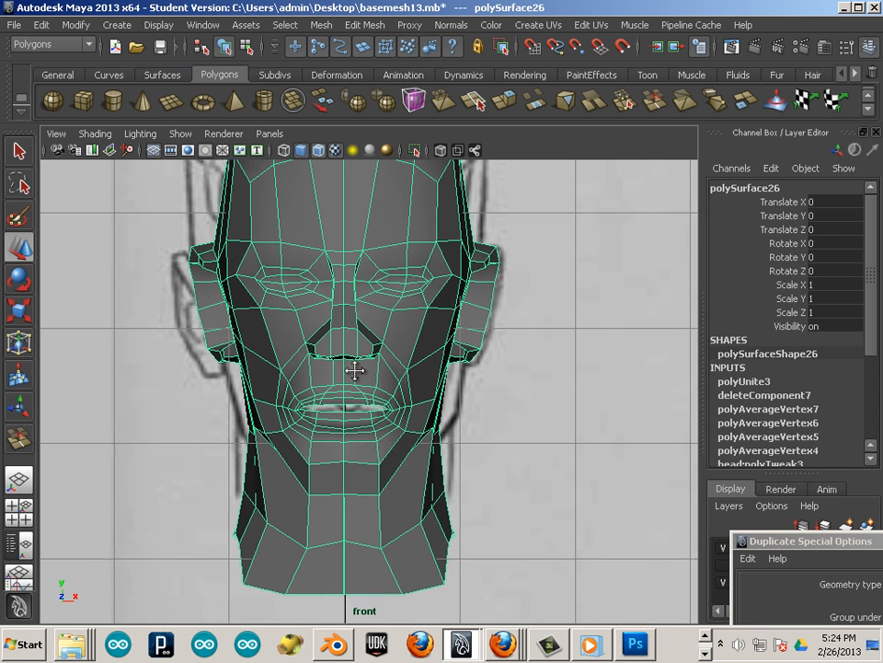
Select the vertices along the head's centre seam, leaving out stray ones, and merge the overlapping pairs
key(F11)
alt+right_drag(387, 371, 341, 252)
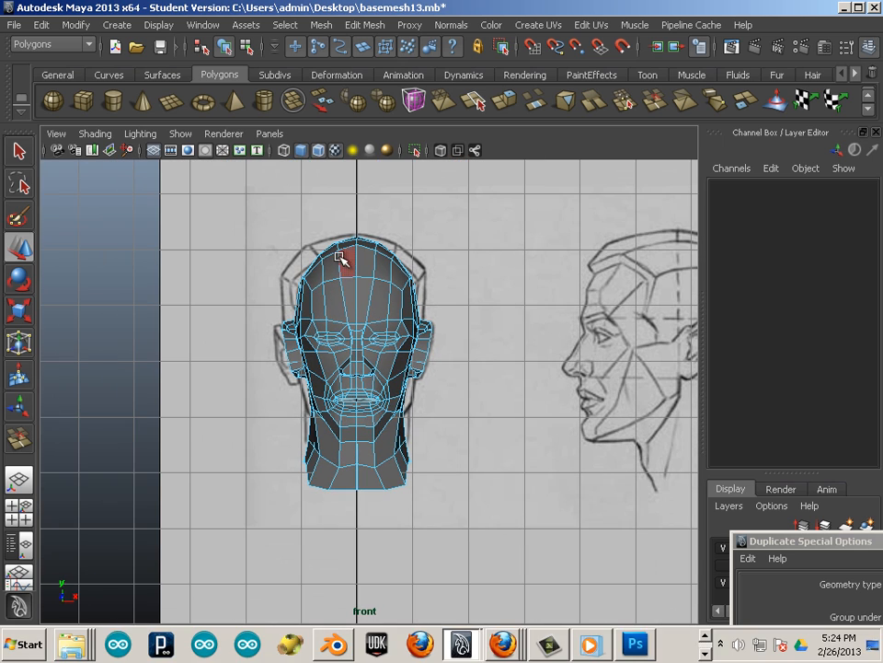
key(F9)
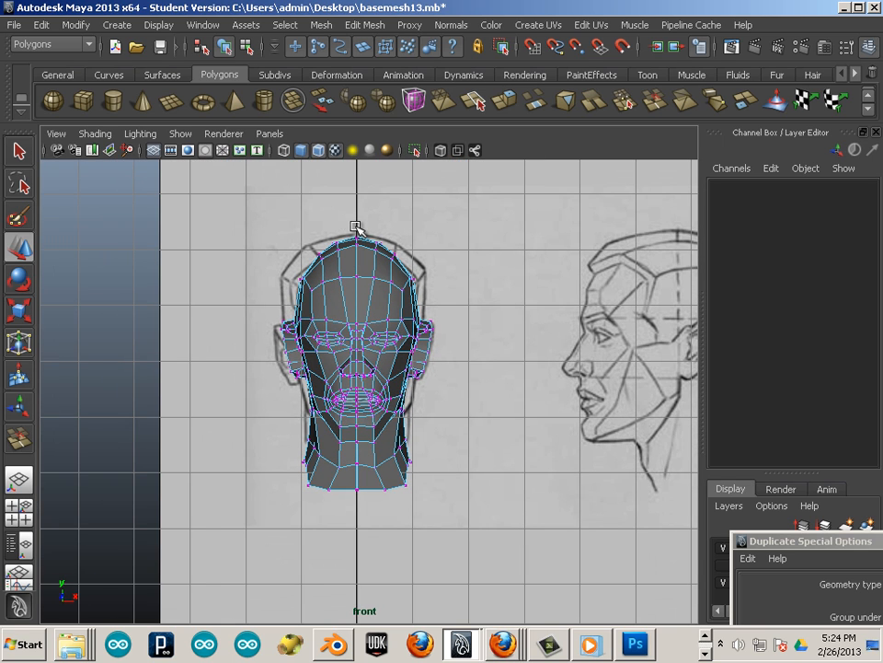
drag(357, 230, 362, 518)
alt+right_drag(361, 445, 475, 429)
alt+middle_drag(475, 429, 468, 493)
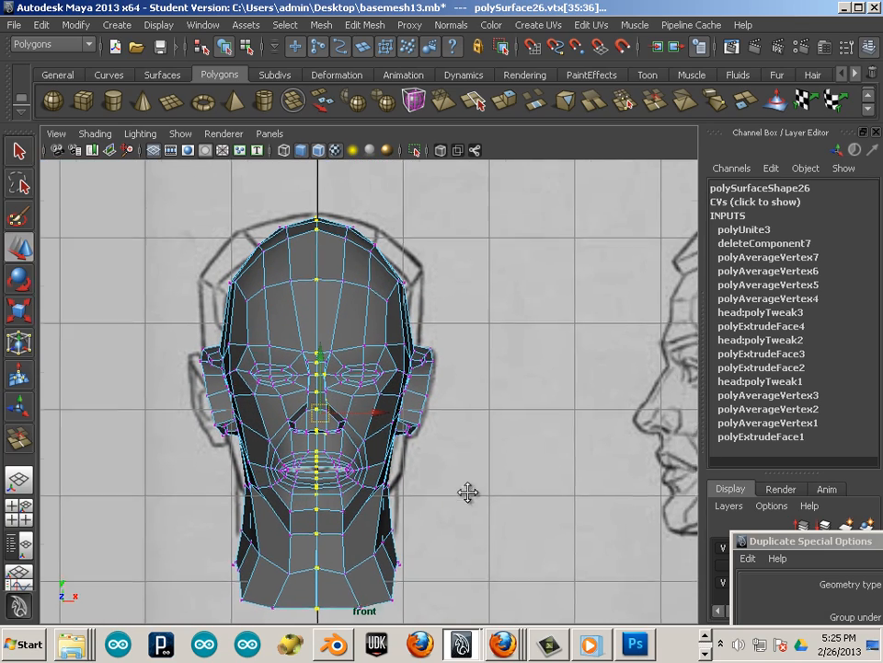
scroll(432, 451, up, 5)
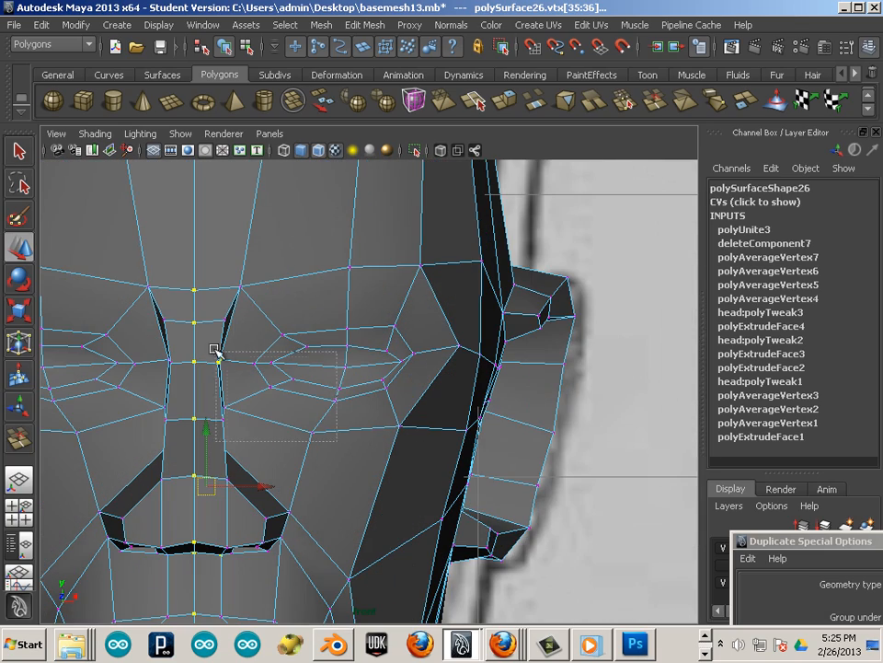
alt+right_drag(309, 396, 126, 326)
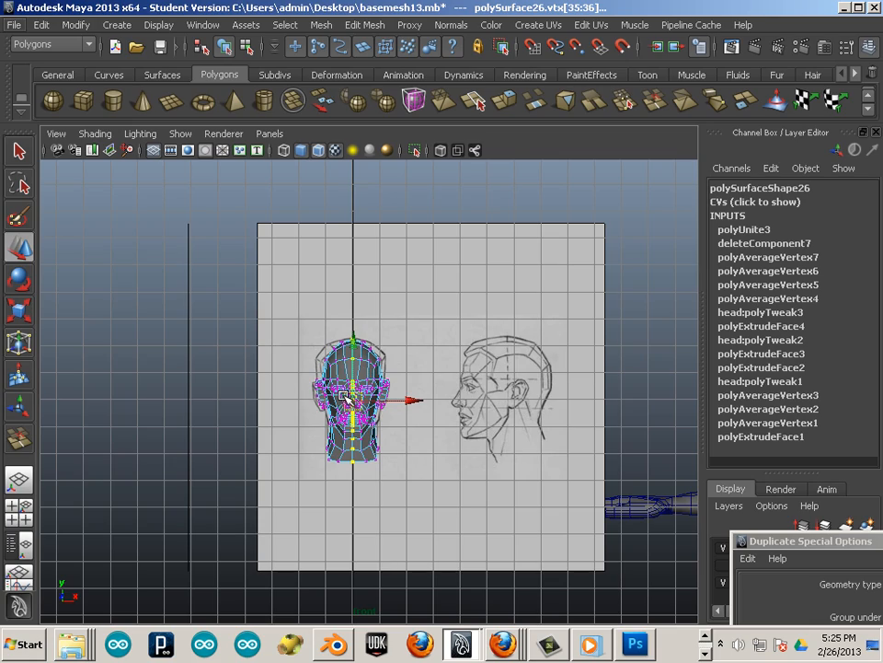
scroll(345, 395, up, 4)
alt+drag(430, 398, 267, 491)
alt+right_drag(267, 491, 329, 461)
alt+middle_drag(329, 461, 395, 400)
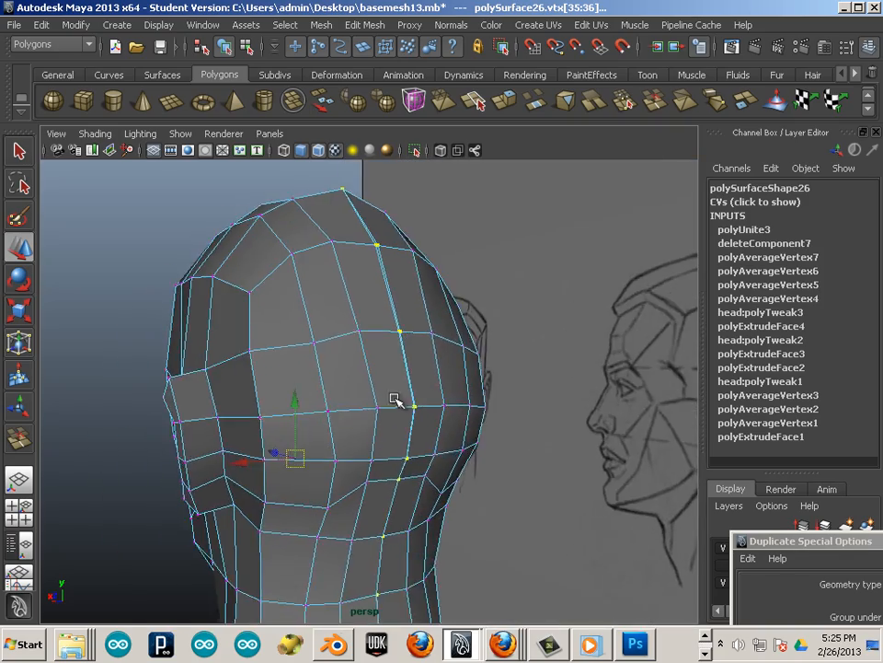
alt+right_drag(395, 400, 418, 410)
alt+drag(405, 413, 320, 438)
alt+right_drag(321, 438, 410, 513)
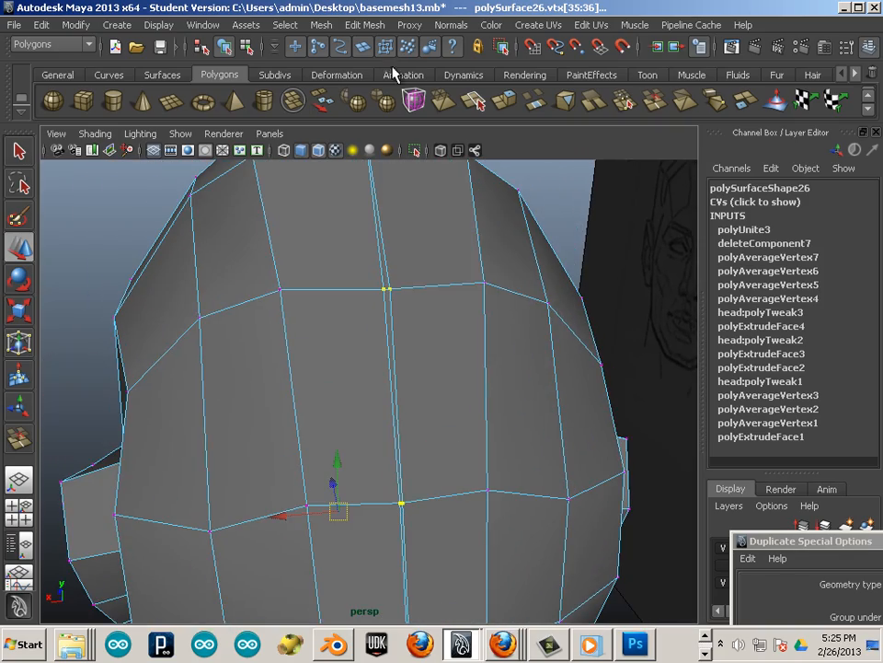
click(318, 25)
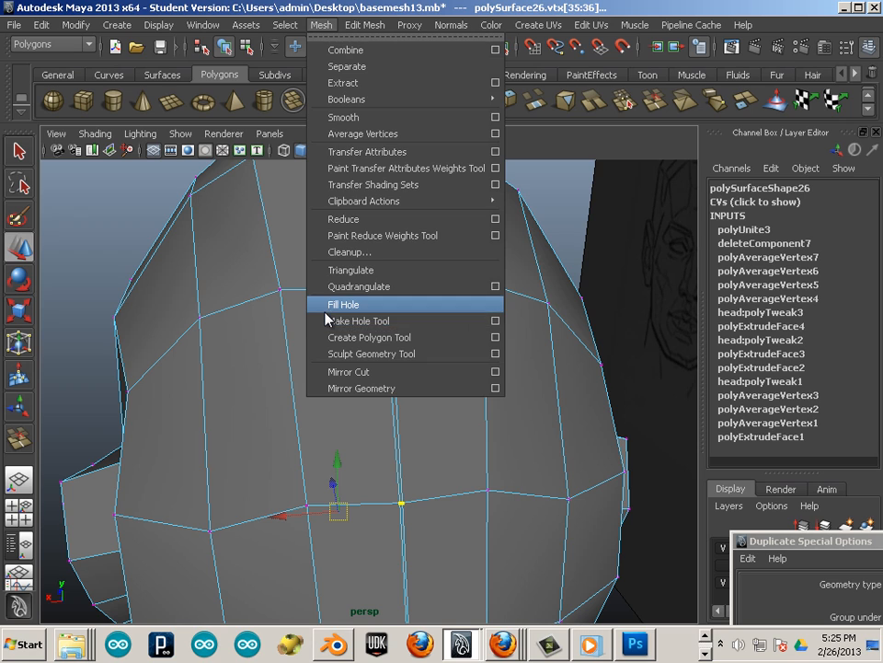
mouse_move(365, 25)
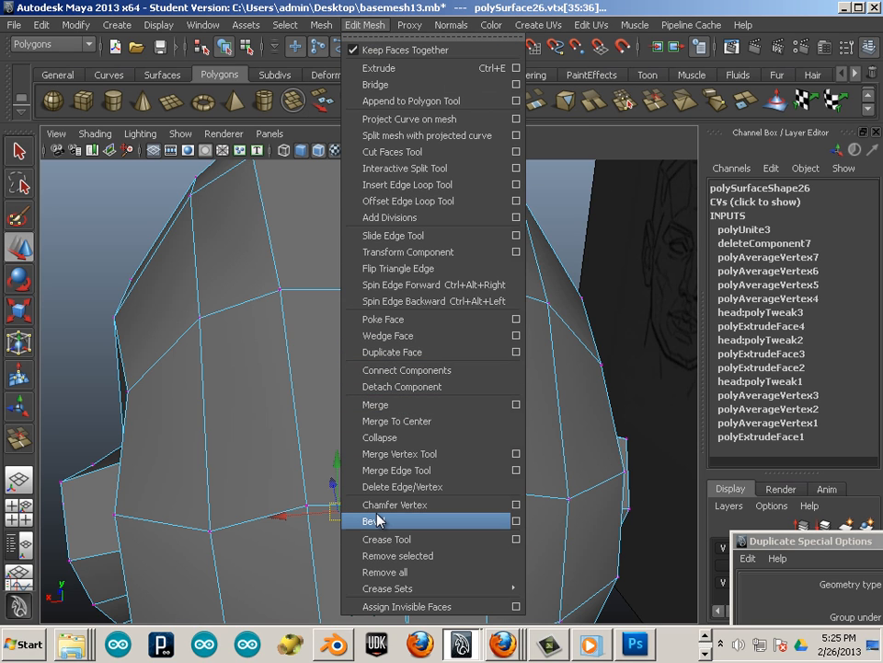
click(380, 404)
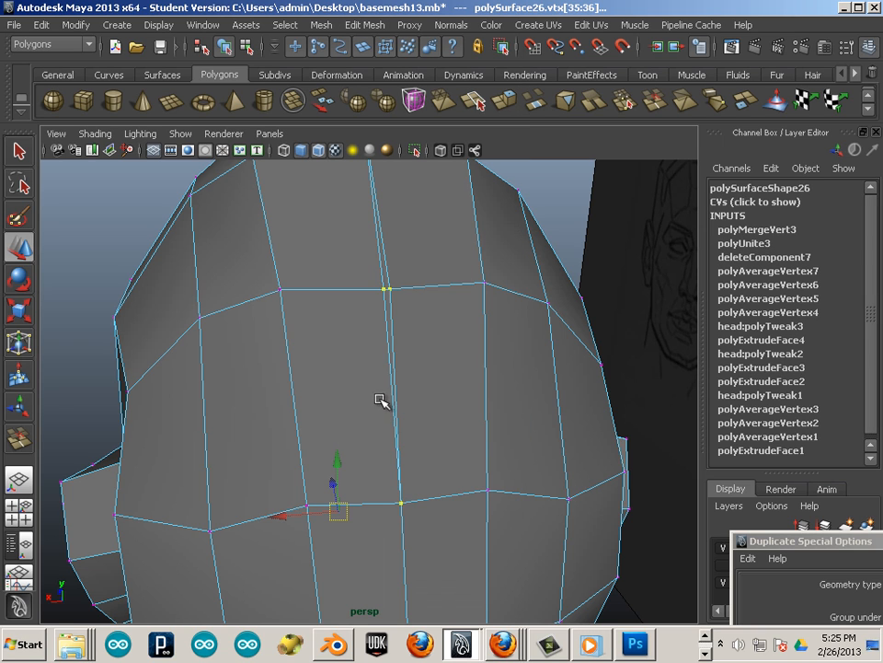
Close the remaining gap in the seam at the back of the head with the Merge Edge Tool
alt+drag(385, 279, 350, 359)
click(350, 25)
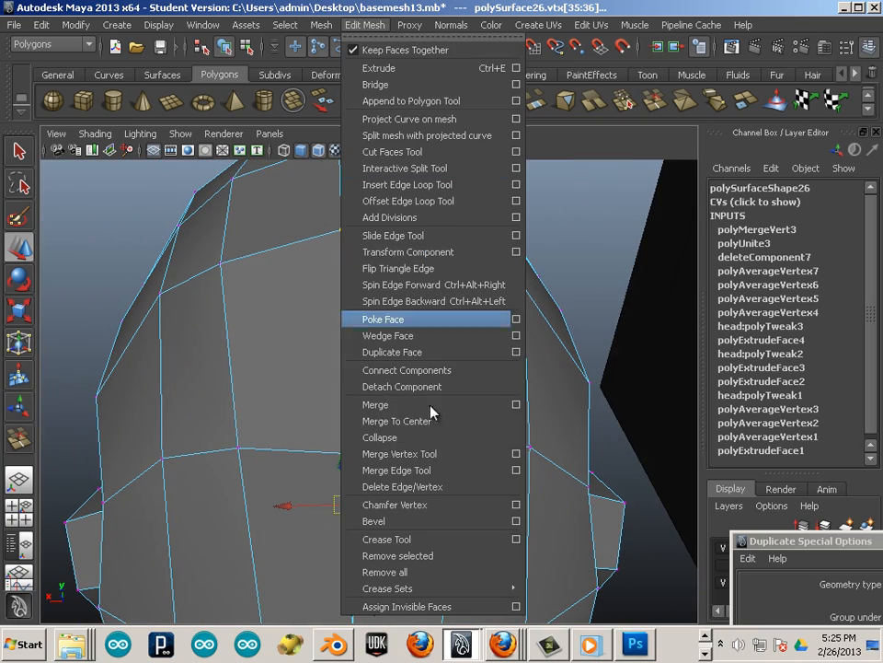
click(418, 470)
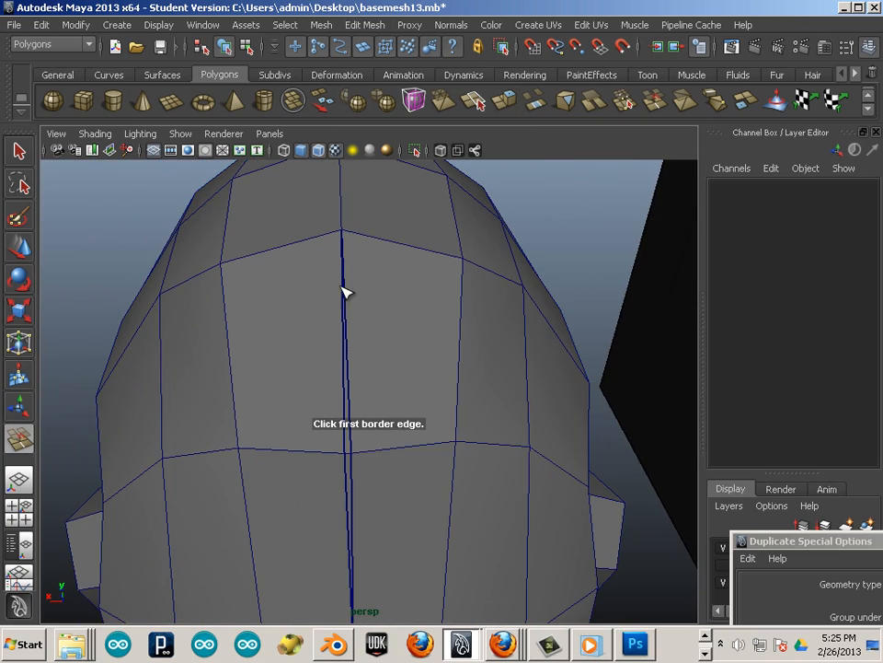
click(355, 375)
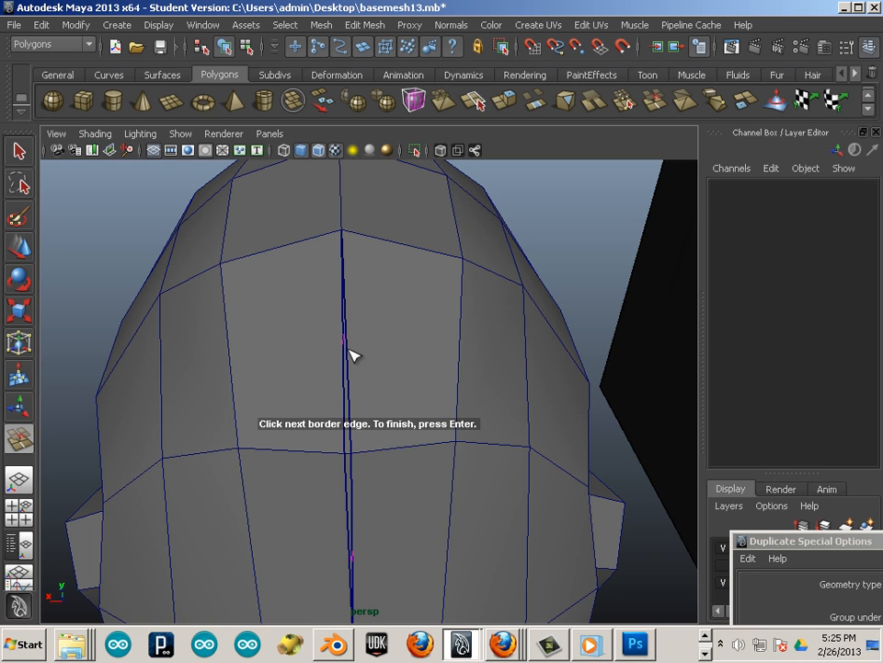
alt+drag(380, 428, 427, 328)
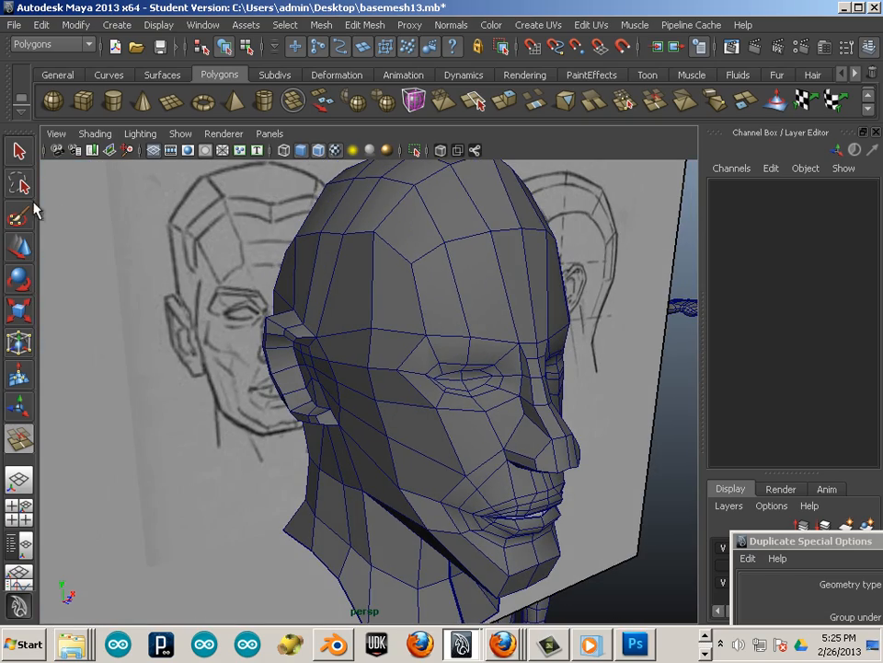
Select the whole head mesh and send it to Mudbox as a new scene, discarding the scene already open there
click(18, 247)
click(368, 271)
alt+right_drag(437, 376, 345, 326)
alt+drag(345, 327, 234, 290)
click(14, 25)
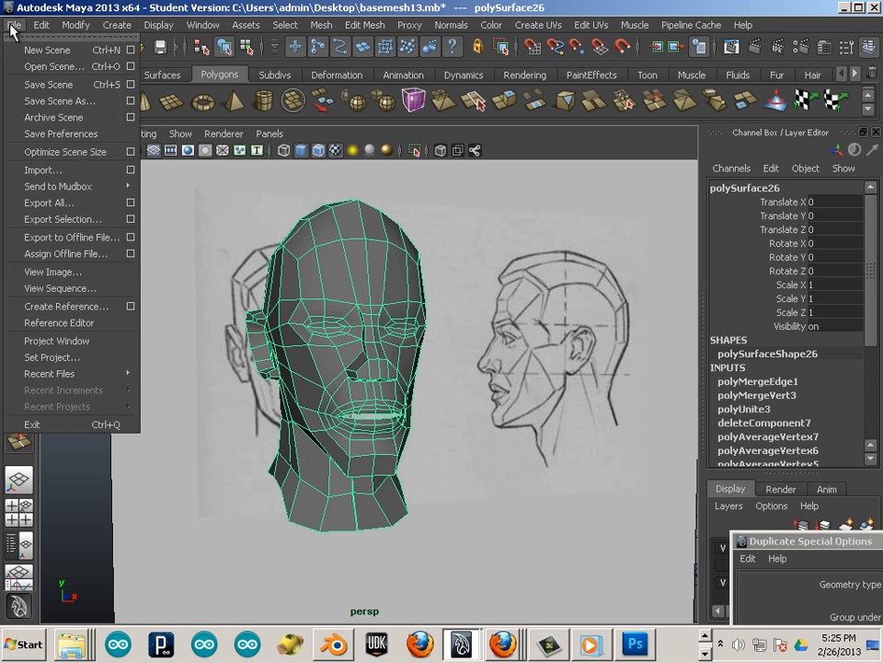
mouse_move(44, 186)
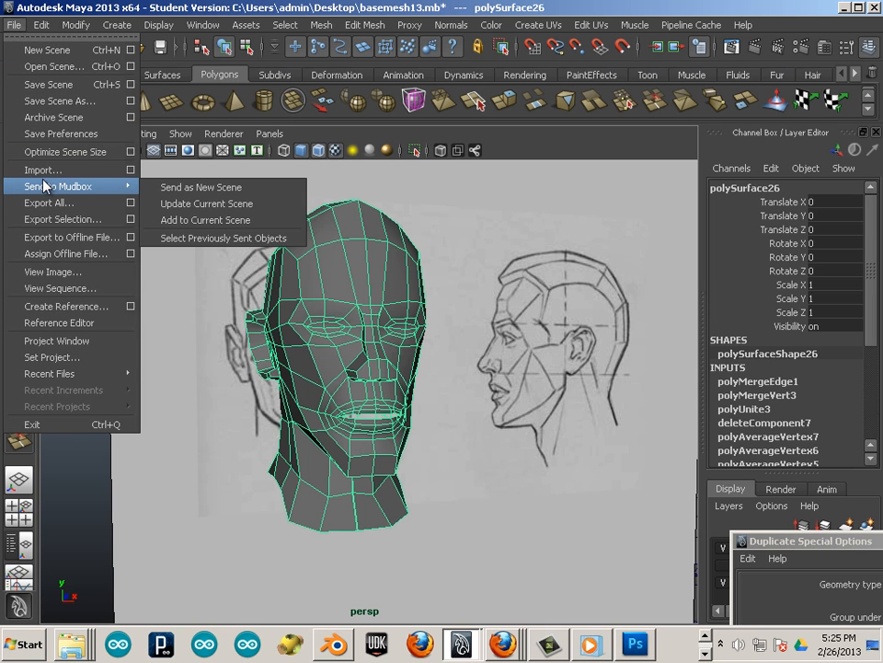
click(191, 188)
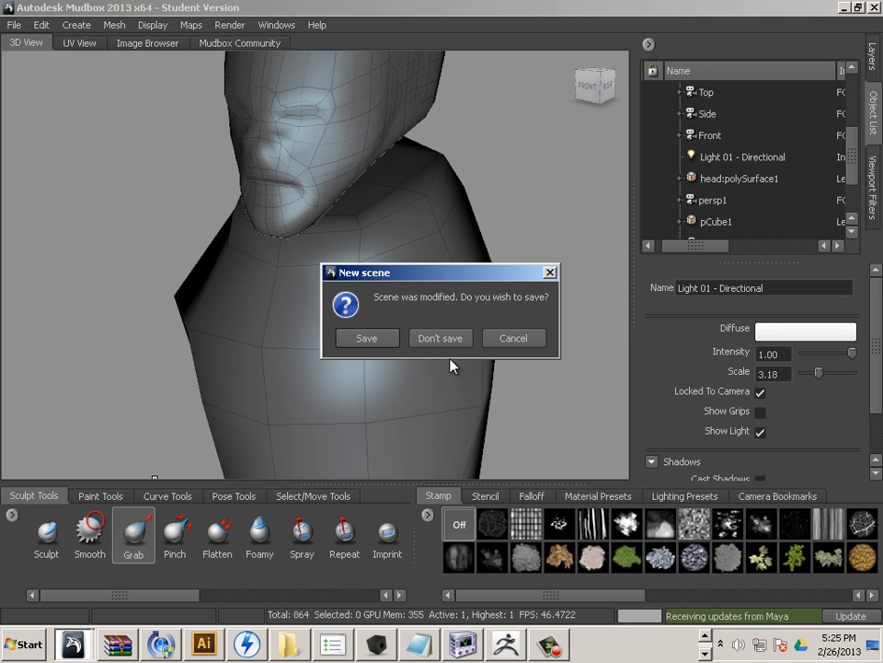
click(428, 337)
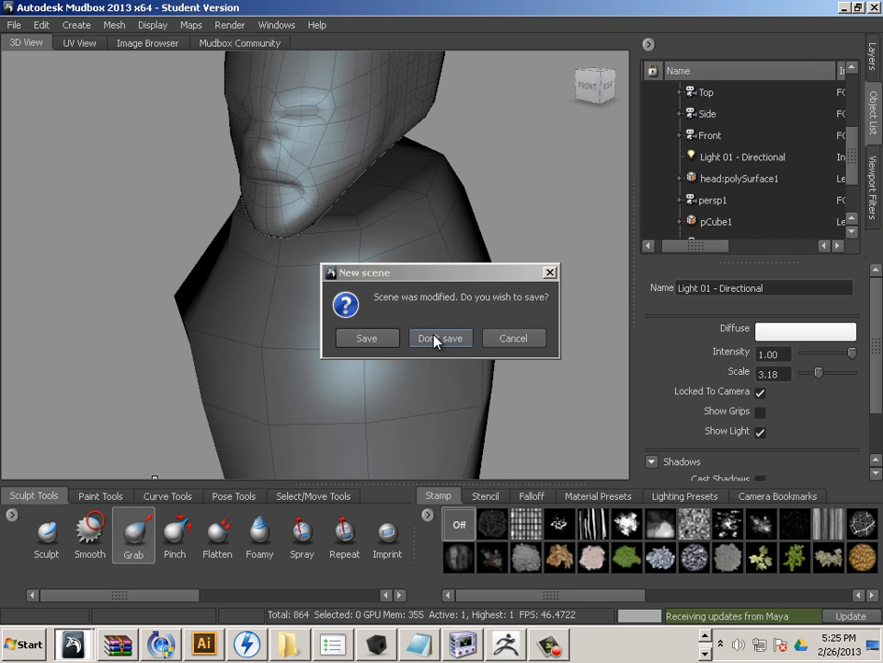
Choose the Grab tool and enlarge its brush to a size of 0.60
alt+drag(396, 324, 325, 324)
alt+middle_drag(325, 324, 375, 432)
alt+drag(376, 433, 361, 411)
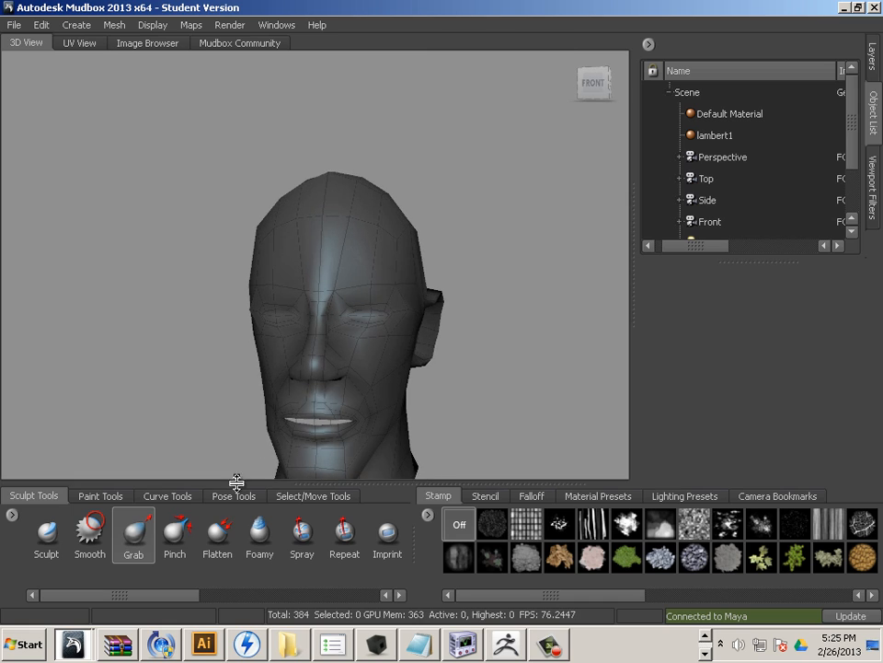
click(132, 529)
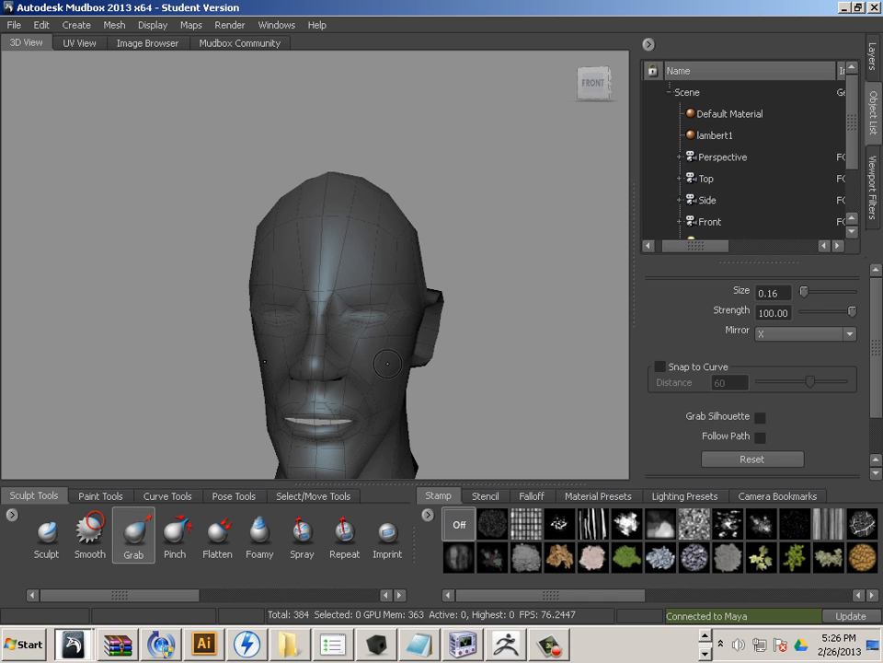
drag(388, 363, 394, 359)
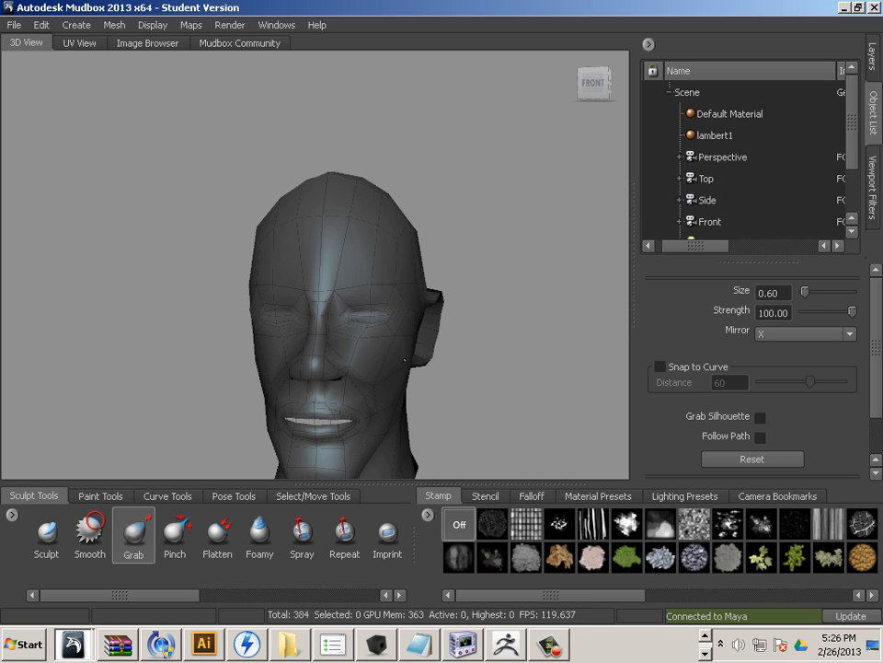
mouse_move(423, 405)
alt+mouse_down()
mouse_move(378, 276)
mouse_move(404, 292)
mouse_move(436, 276)
alt+mouse_up()
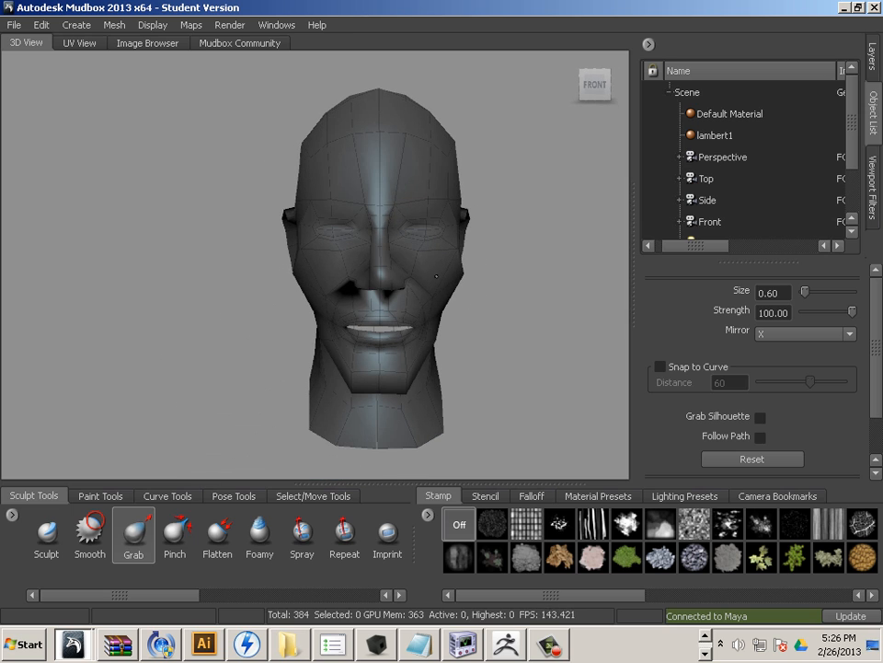
Turn off smooth shading so the head mesh shows flat facets
alt+drag(462, 331, 359, 332)
alt+right_drag(359, 332, 374, 331)
mouse_move(373, 330)
alt+mouse_down()
mouse_move(380, 320)
mouse_move(371, 327)
mouse_move(334, 302)
mouse_move(348, 301)
mouse_move(359, 330)
alt+mouse_up()
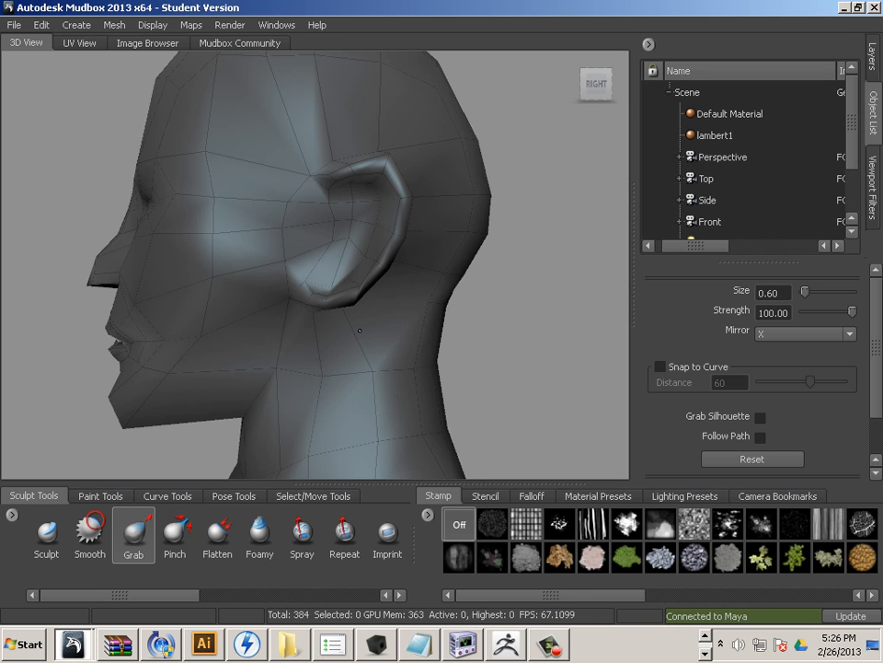
mouse_move(291, 400)
alt+mouse_down()
mouse_move(419, 352)
mouse_move(365, 325)
alt+mouse_up()
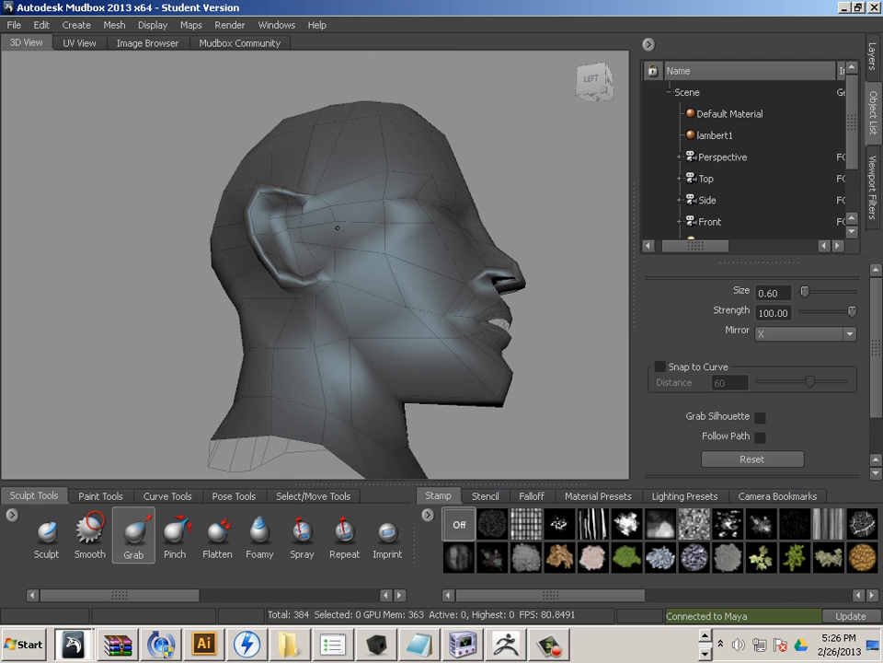
alt+drag(340, 257, 192, 286)
alt+middle_drag(192, 286, 195, 322)
alt+right_drag(230, 318, 191, 280)
click(152, 25)
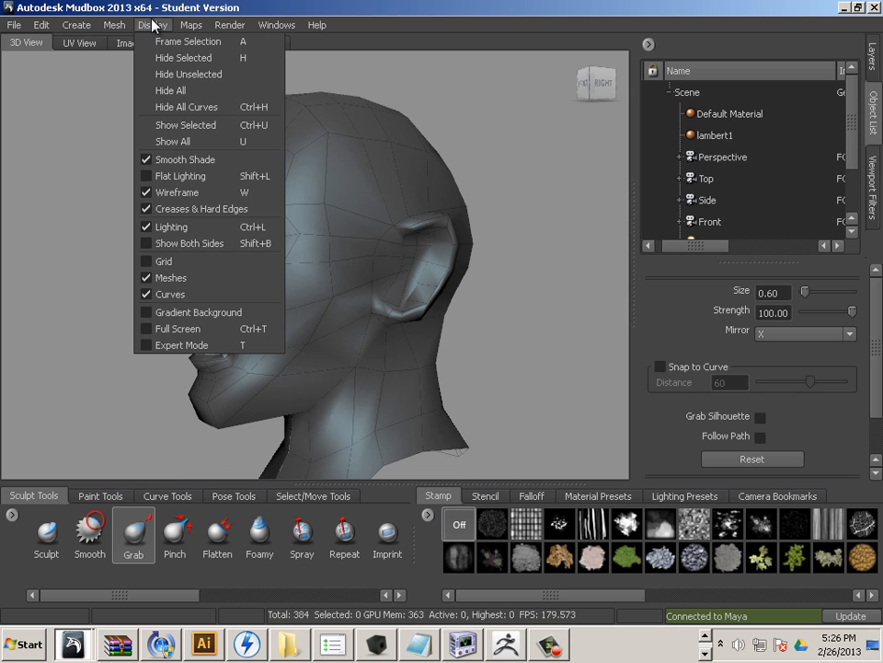
click(178, 161)
Reshape the ear with the Grab tool, adjusting its outline and moving the earlobe down and back
alt+drag(187, 326, 307, 242)
alt+middle_drag(307, 242, 284, 236)
alt+right_drag(284, 237, 293, 231)
drag(245, 213, 236, 211)
drag(296, 207, 303, 204)
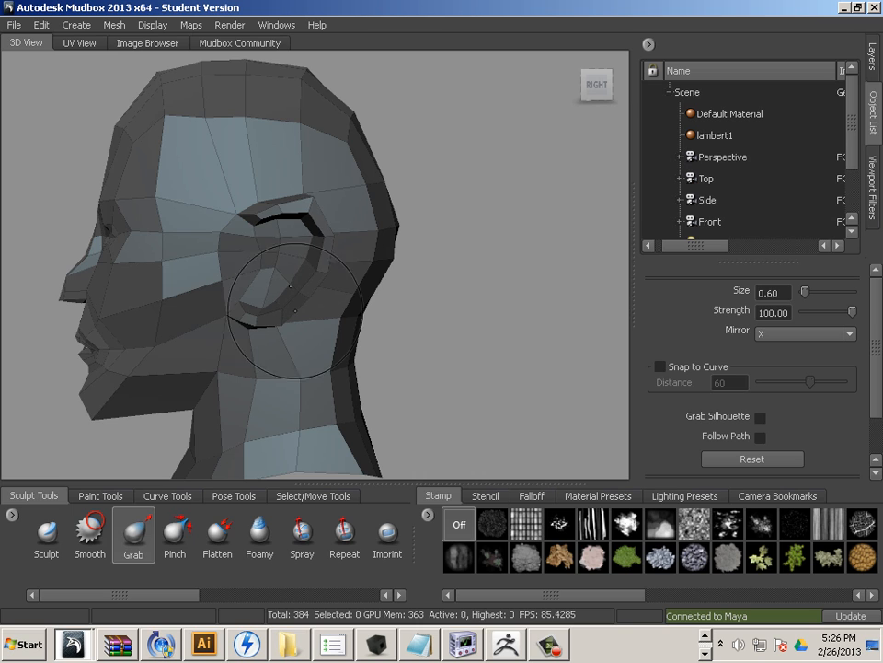
drag(257, 329, 260, 339)
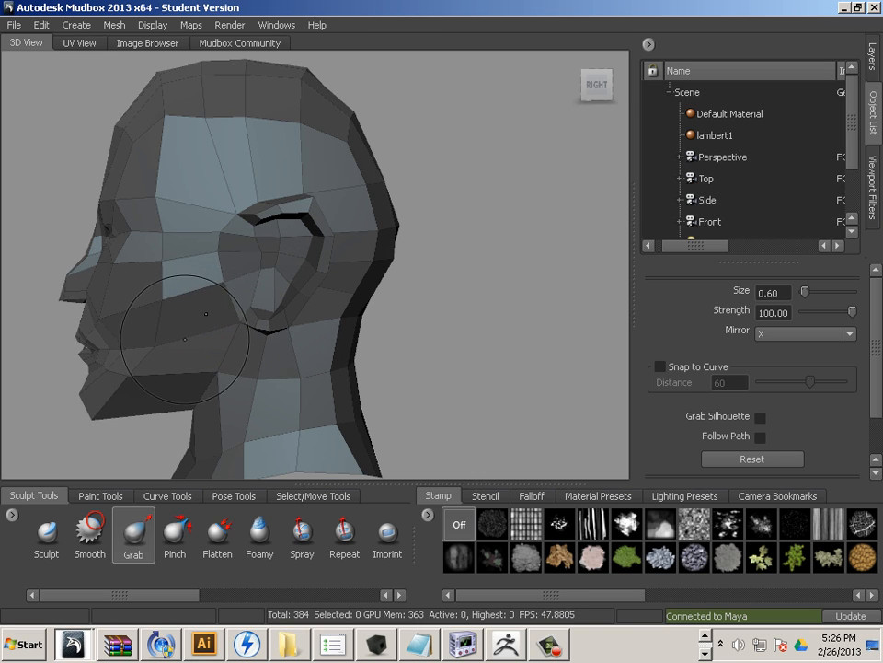
Pull the cheek vertices slightly up and back towards the ear with the Grab tool
mouse_move(185, 339)
alt+mouse_down()
mouse_move(197, 342)
mouse_move(170, 370)
mouse_move(161, 364)
mouse_move(191, 340)
mouse_move(175, 335)
mouse_move(170, 347)
alt+mouse_up()
mouse_move(127, 406)
alt+mouse_down()
mouse_move(166, 344)
mouse_move(259, 395)
mouse_move(210, 337)
mouse_move(222, 321)
alt+mouse_up()
alt+right_drag(222, 321, 175, 329)
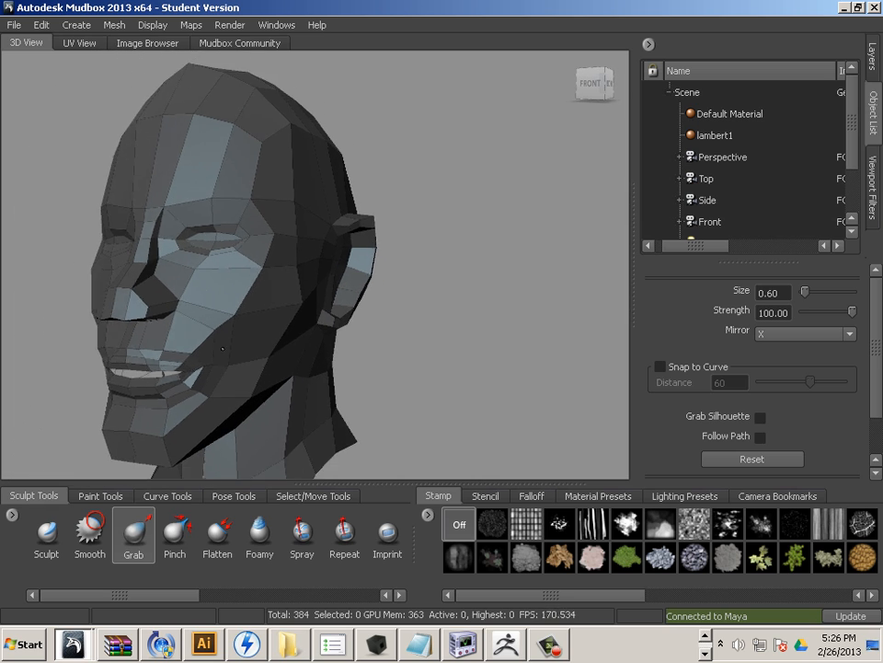
alt+drag(175, 329, 283, 361)
alt+middle_drag(284, 360, 221, 322)
alt+drag(221, 322, 305, 335)
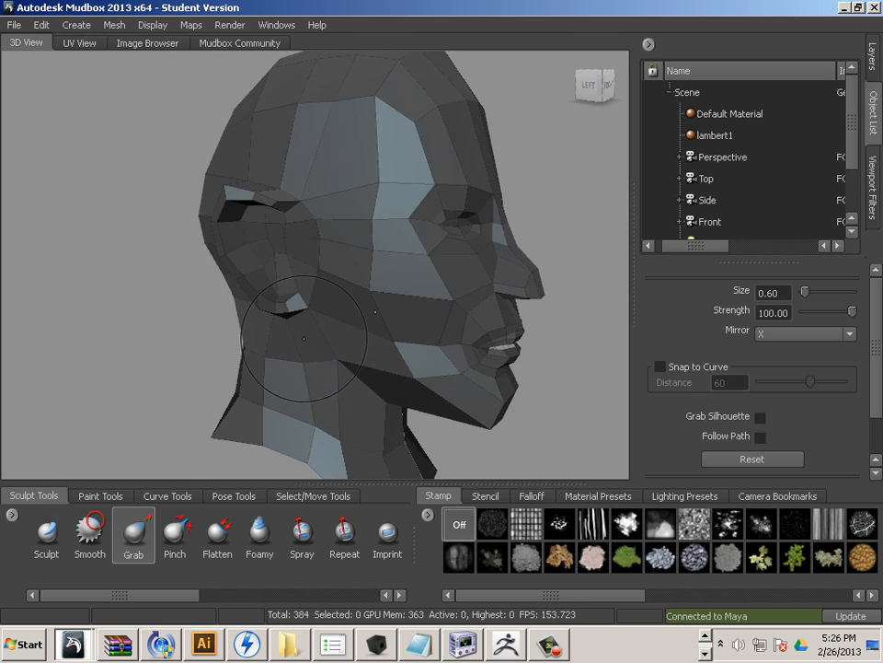
alt+middle_drag(305, 335, 159, 280)
alt+drag(158, 279, 216, 263)
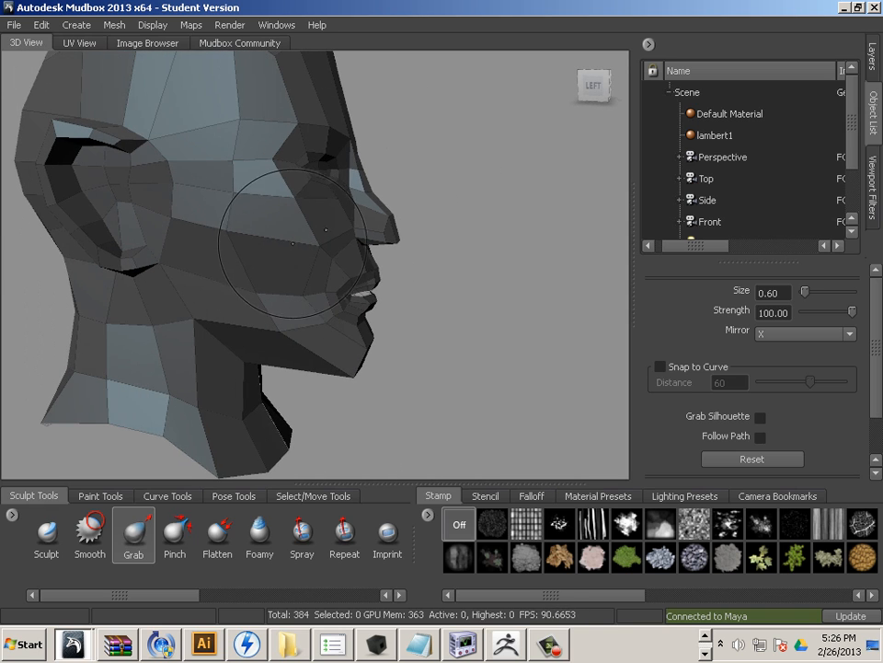
drag(293, 243, 278, 235)
alt+drag(342, 257, 220, 262)
alt+middle_drag(220, 261, 395, 318)
alt+drag(395, 318, 279, 273)
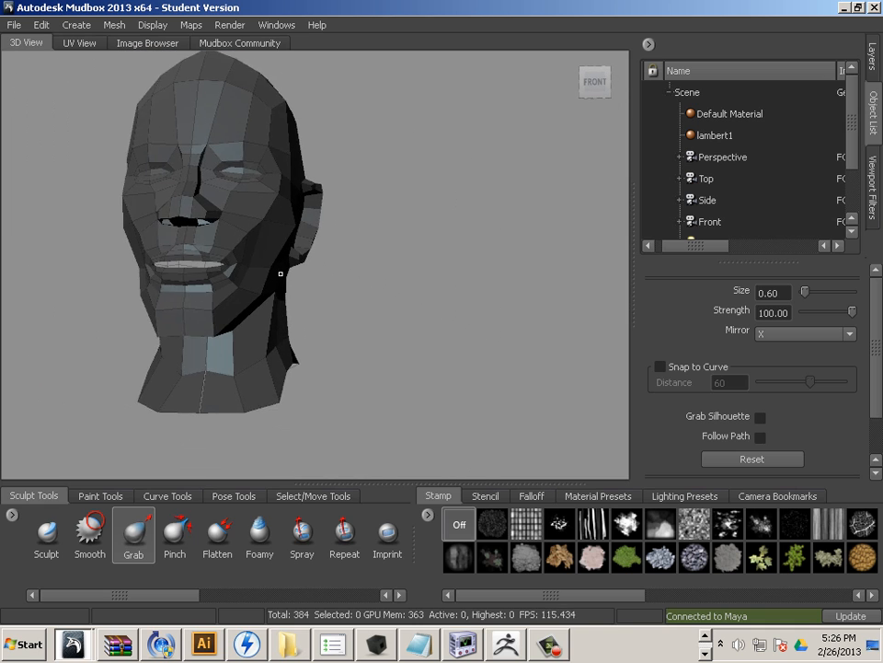
Reduce the Grab brush to size 0.12 and adjust the vertices around the mouth corners, lips and chin
alt+right_drag(280, 272, 319, 286)
alt+drag(320, 287, 364, 302)
alt+right_drag(364, 302, 375, 314)
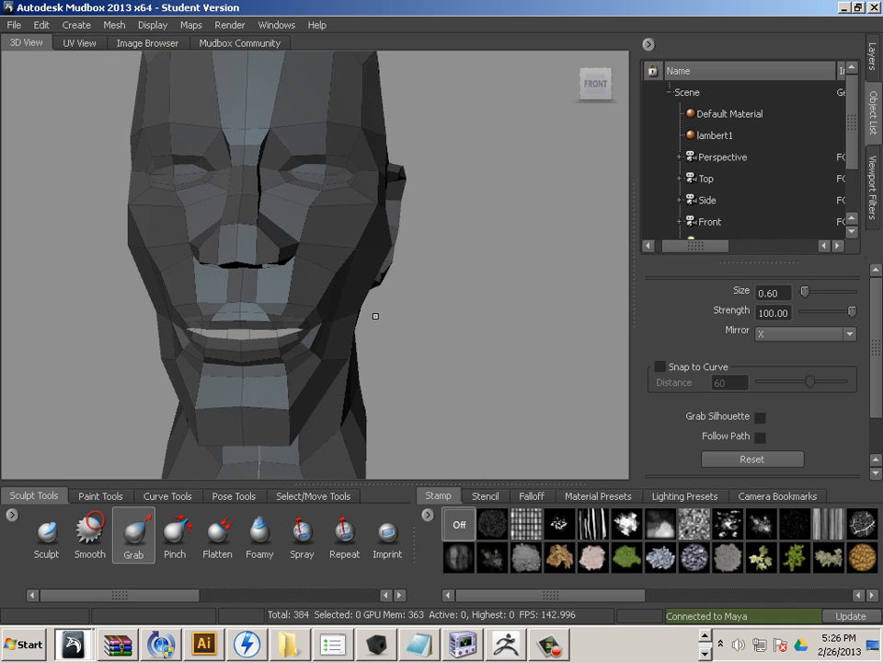
drag(329, 325, 316, 328)
alt+drag(327, 333, 313, 311)
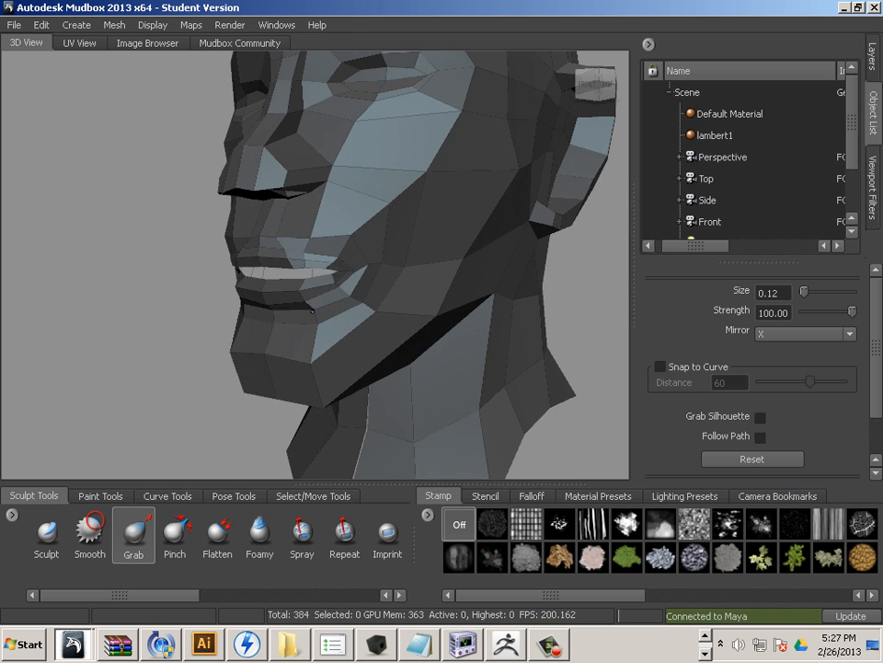
mouse_move(389, 281)
alt+mouse_down()
mouse_move(251, 290)
mouse_move(379, 299)
alt+mouse_up()
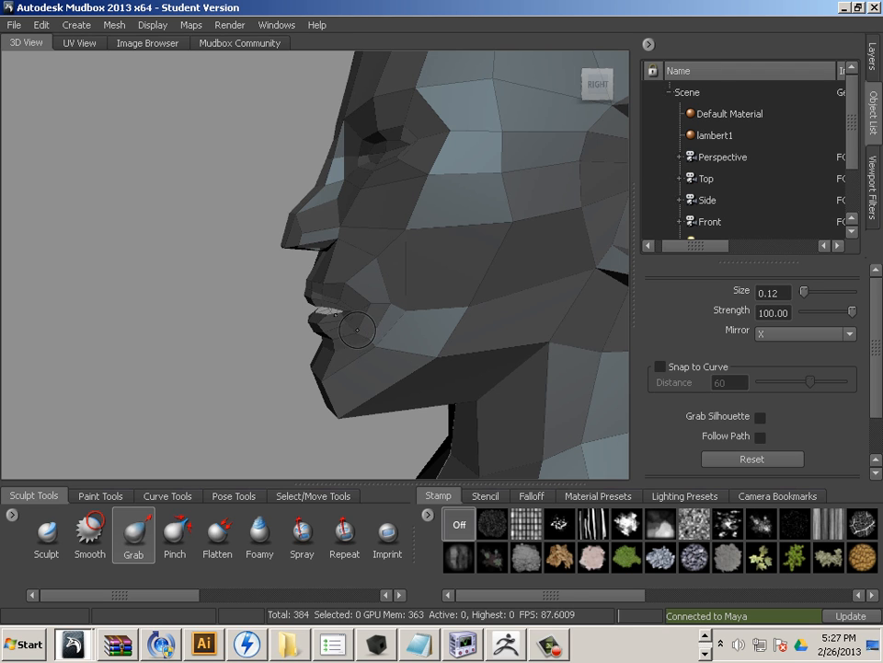
alt+drag(365, 305, 414, 337)
alt+right_drag(414, 337, 502, 373)
alt+drag(502, 373, 439, 306)
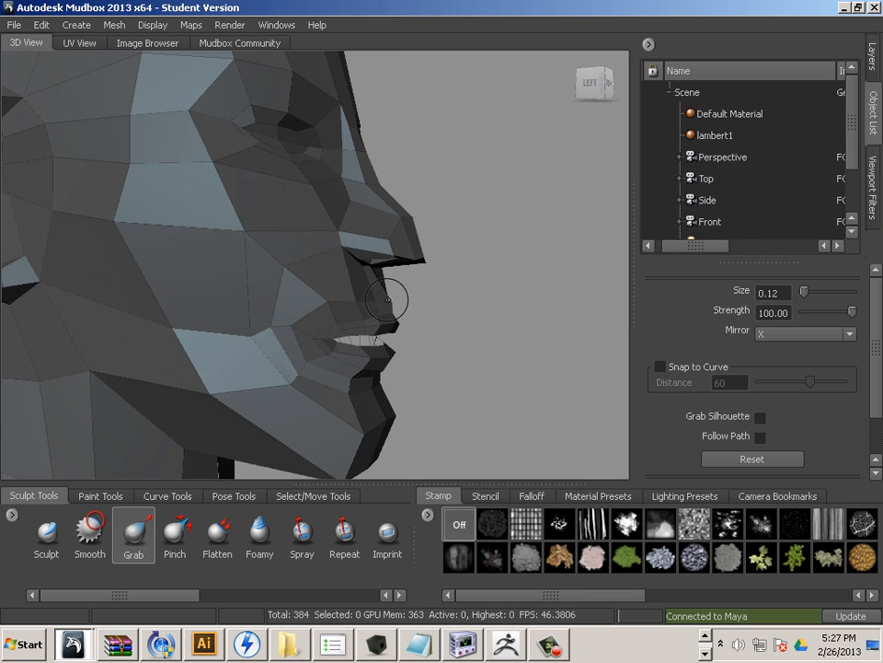
mouse_move(382, 299)
alt+mouse_down()
mouse_move(388, 343)
mouse_move(168, 318)
mouse_move(287, 309)
mouse_move(308, 314)
mouse_move(319, 335)
mouse_move(286, 243)
mouse_move(285, 262)
mouse_move(314, 306)
alt+mouse_up()
mouse_move(242, 277)
mouse_down()
mouse_move(250, 285)
mouse_move(140, 335)
mouse_up()
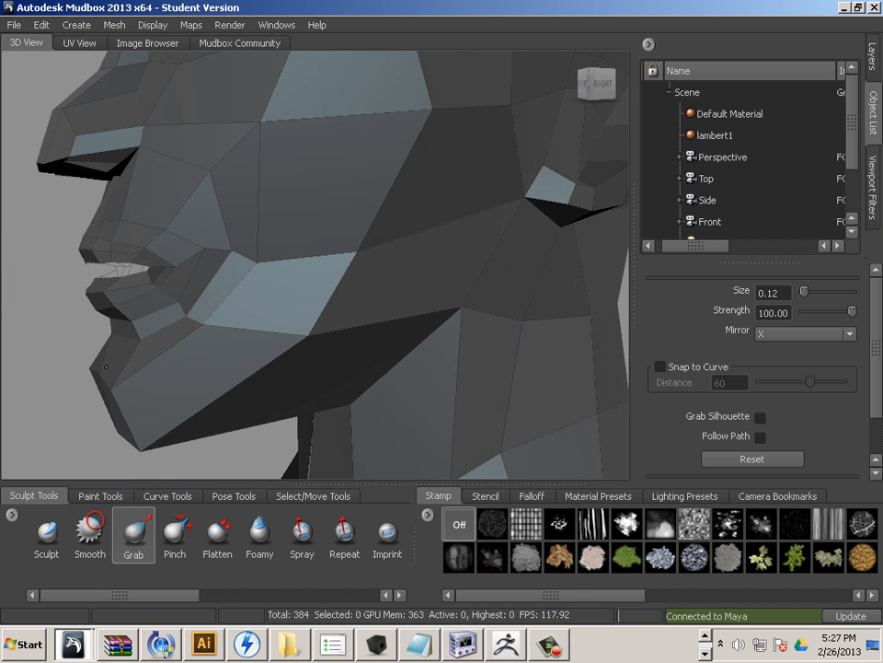
mouse_move(110, 383)
mouse_down()
mouse_move(245, 382)
mouse_move(314, 358)
mouse_move(321, 364)
mouse_move(305, 355)
mouse_move(228, 389)
mouse_up()
Narrow the sides and bridge of the nose and reshape the inner brows with the Grab tool
drag(286, 316, 274, 313)
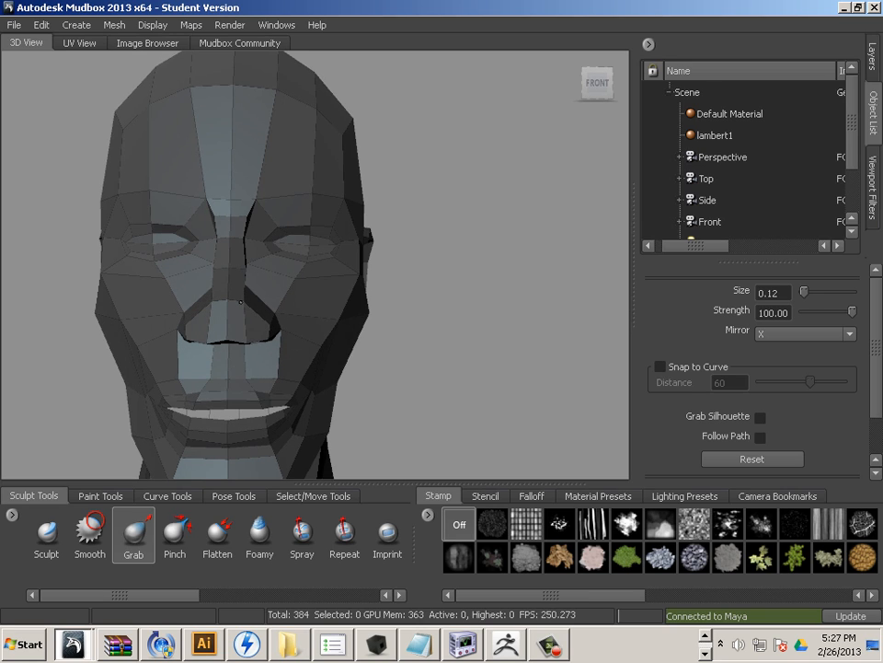
drag(248, 297, 246, 292)
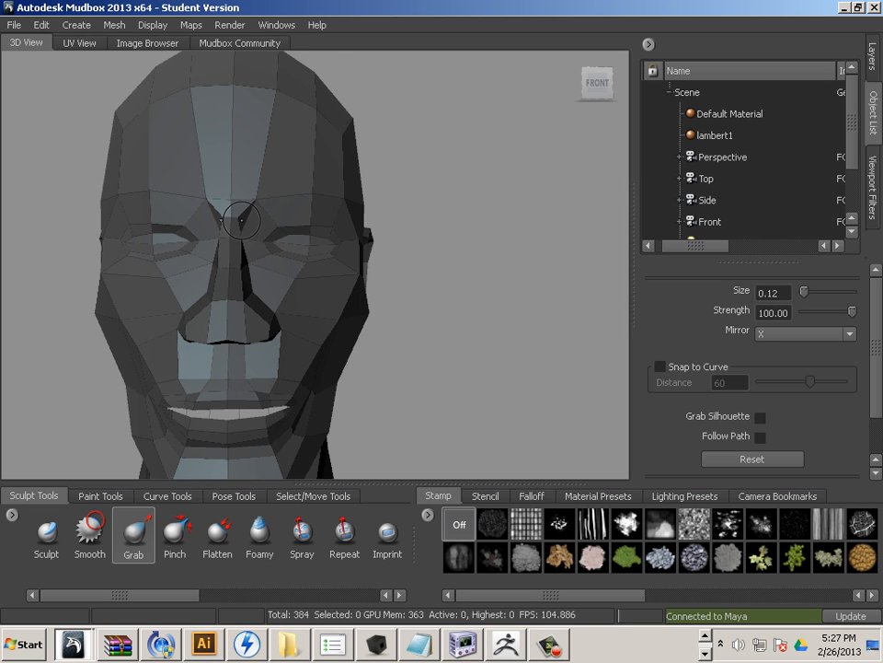
shift+drag(241, 221, 243, 235)
mouse_move(280, 271)
alt+mouse_down()
mouse_move(234, 277)
mouse_move(241, 282)
mouse_move(237, 237)
mouse_move(248, 263)
mouse_move(219, 281)
alt+mouse_up()
drag(247, 217, 243, 200)
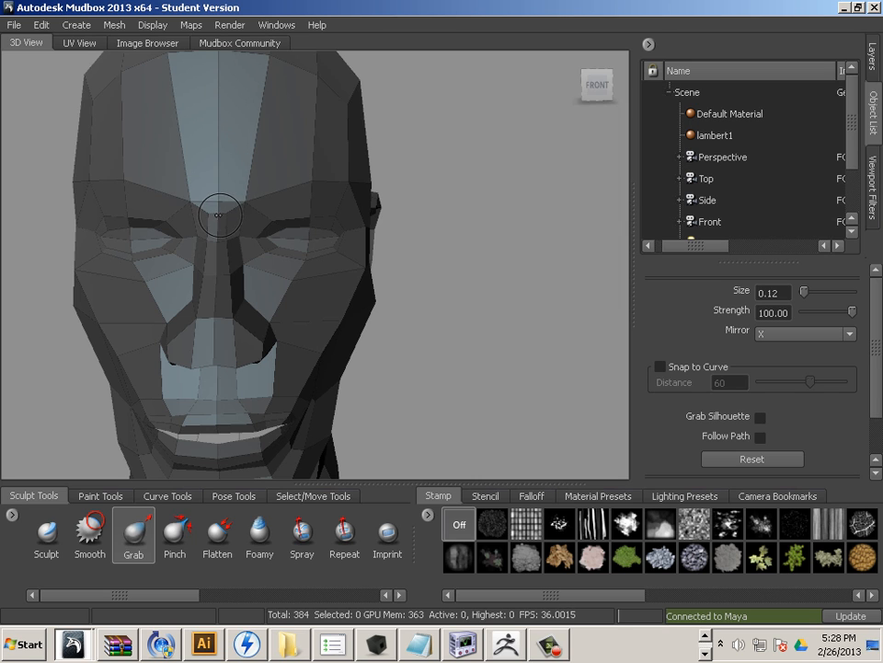
Enlarge the Grab brush to size 0.68, pull the forehead forward and adjust the top of the skull
alt+drag(335, 311, 400, 310)
alt+drag(183, 289, 215, 309)
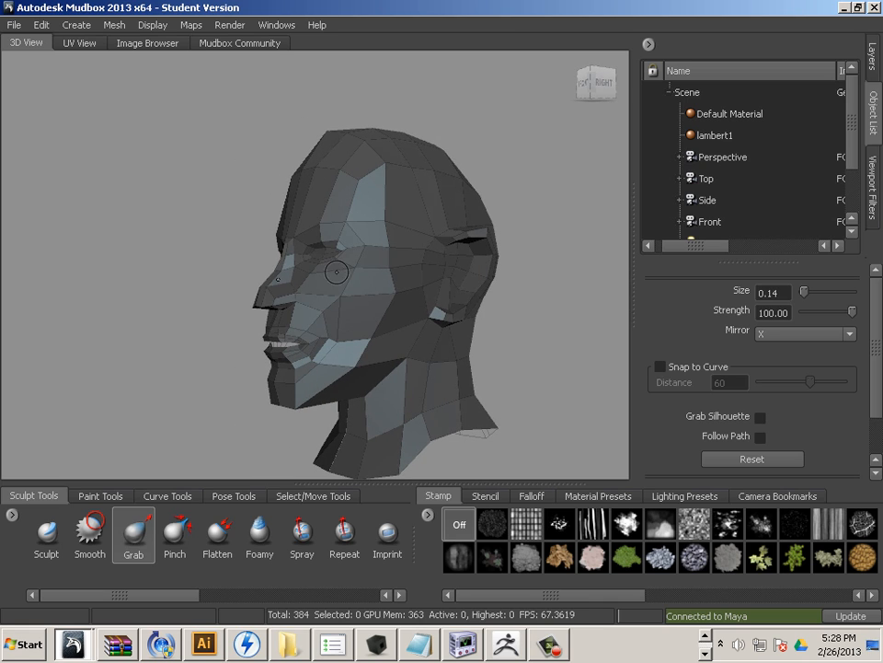
drag(315, 138, 372, 139)
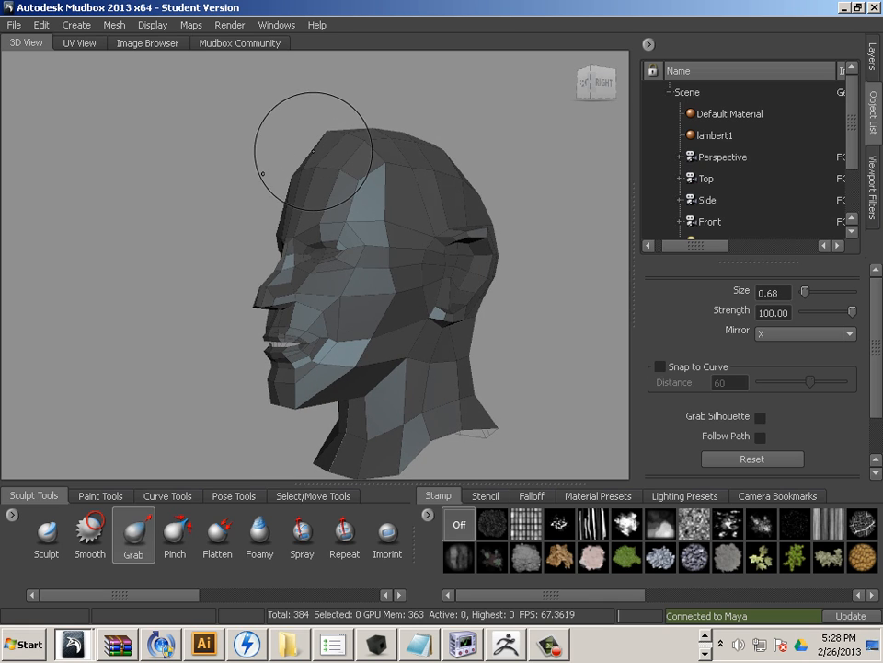
drag(302, 148, 298, 158)
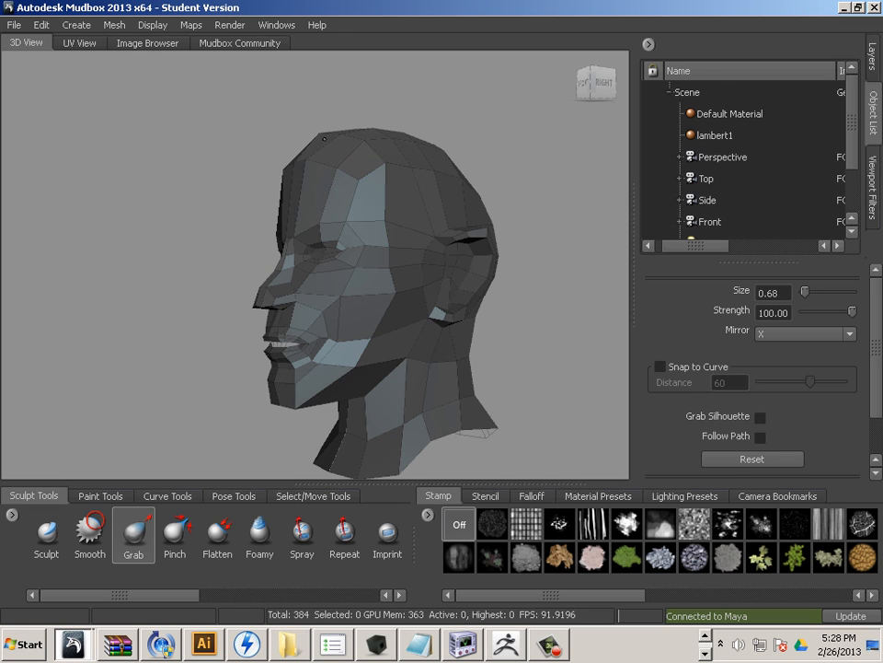
alt+drag(203, 203, 365, 157)
mouse_move(357, 208)
alt+mouse_down()
mouse_move(433, 192)
mouse_move(411, 191)
mouse_move(432, 164)
mouse_move(515, 164)
alt+mouse_up()
alt+drag(416, 163, 241, 241)
alt+drag(340, 195, 153, 212)
drag(332, 148, 331, 156)
alt+drag(383, 191, 296, 182)
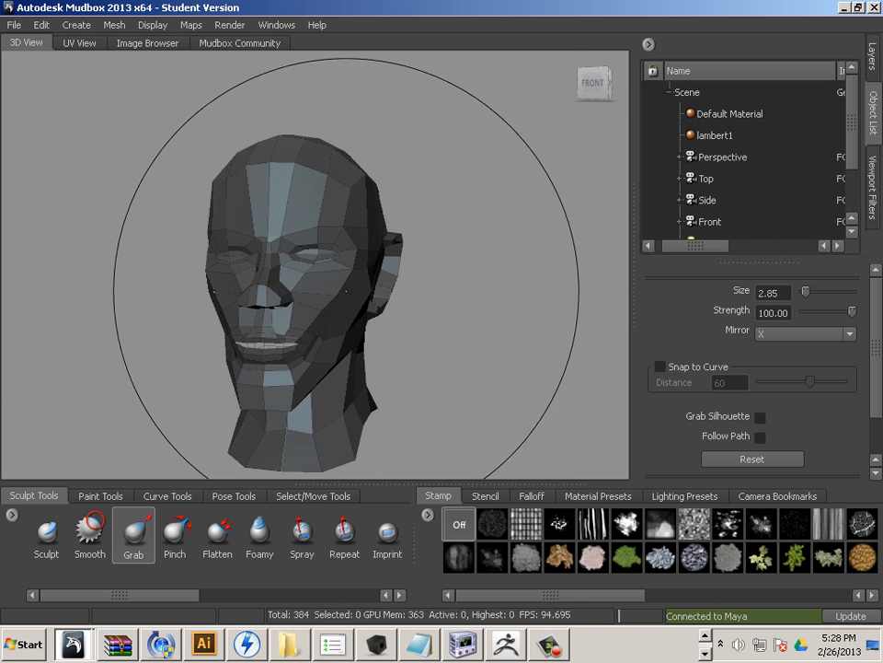
Adjust the jaw and cheek sides with a Grab brush of size 2.85, undoing the unwanted jaw stroke
drag(354, 322, 350, 333)
alt+drag(350, 333, 427, 342)
drag(293, 387, 310, 390)
key(ctrl+z)
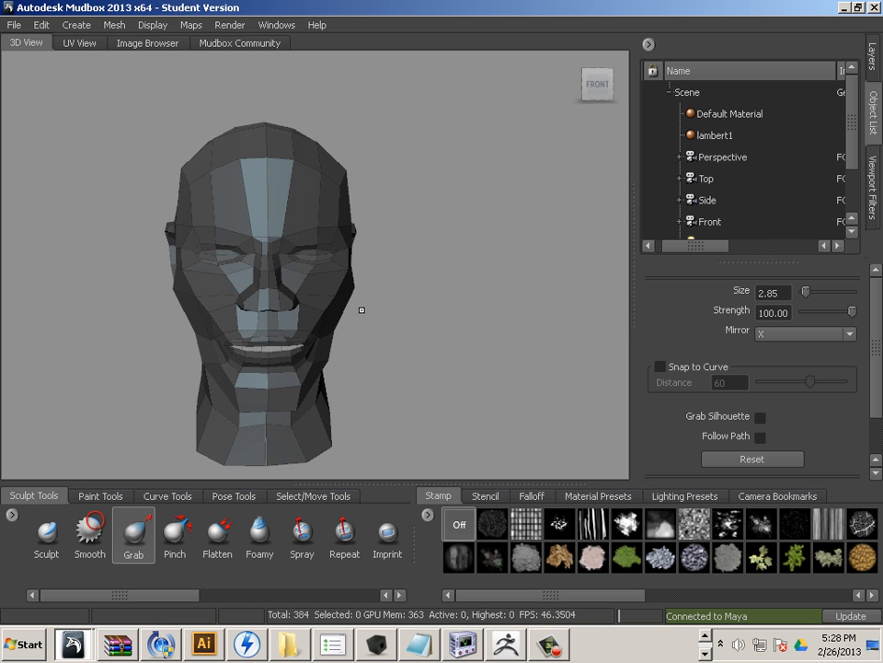
mouse_move(346, 295)
mouse_down()
mouse_move(211, 305)
mouse_move(246, 292)
mouse_move(269, 347)
mouse_move(339, 300)
mouse_move(355, 301)
mouse_up()
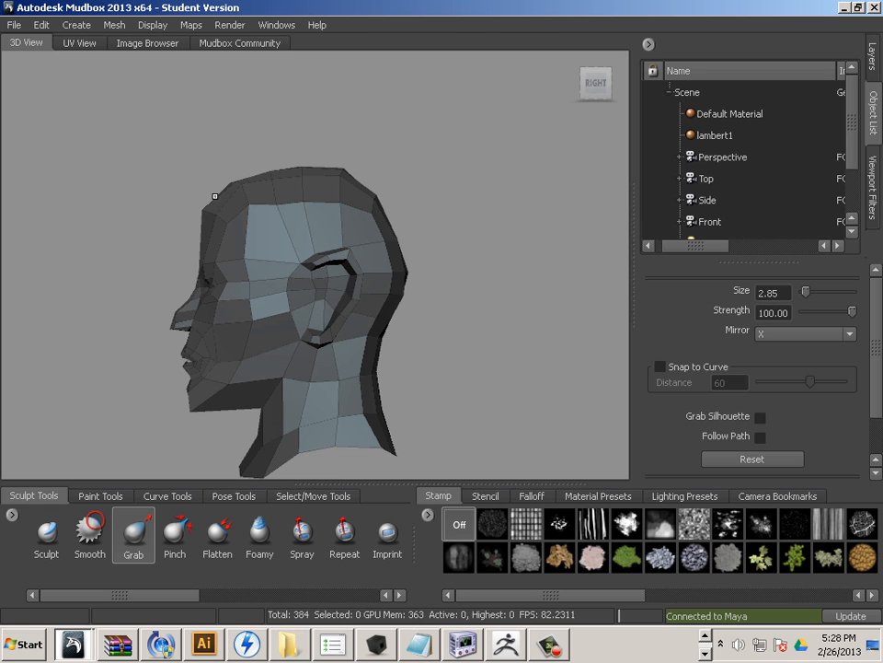
Reduce the Grab brush to size 0.53 and refine the profile of the forehead, temple and jaw
key(b)
mouse_move(216, 196)
mouse_down()
mouse_move(221, 205)
mouse_move(210, 210)
mouse_up()
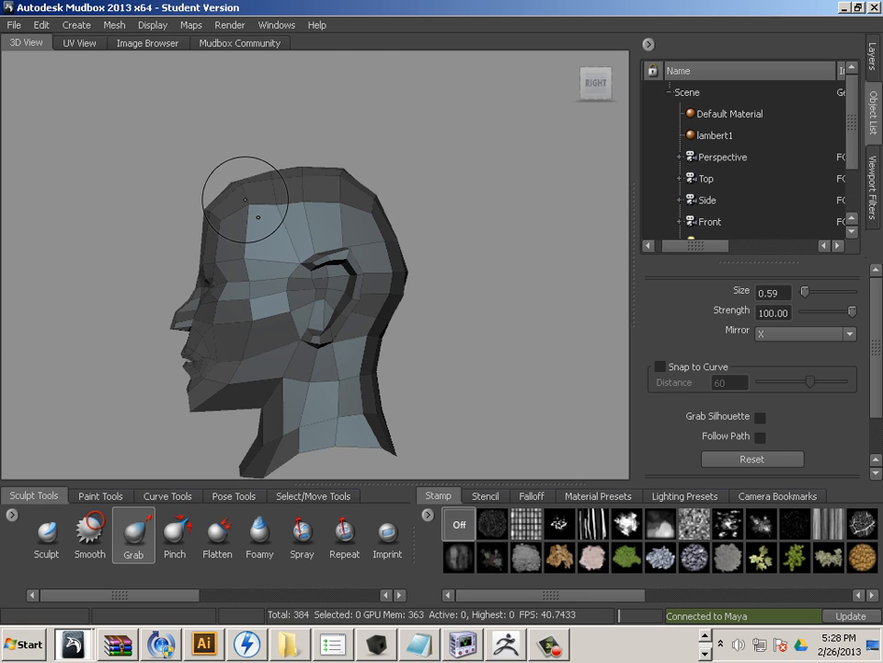
key(b)
mouse_move(257, 218)
mouse_down()
mouse_move(235, 340)
mouse_move(247, 327)
mouse_move(226, 396)
mouse_up()
key(b)
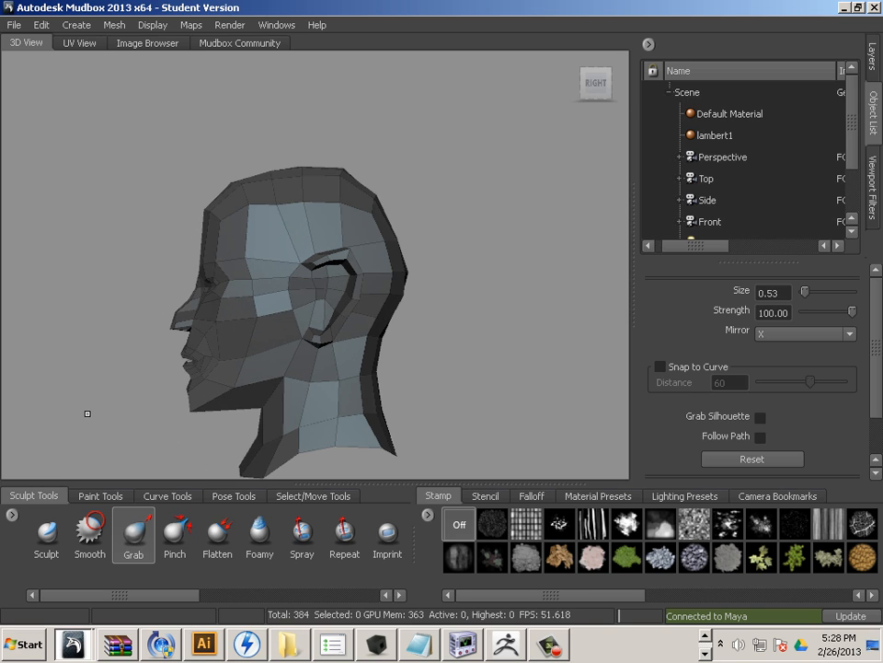
Round the sides of the skull and soften the cheekbones with the Grab tool, checking the head from several angles
alt+drag(88, 413, 257, 413)
alt+right_drag(258, 413, 308, 418)
alt+middle_drag(308, 419, 260, 333)
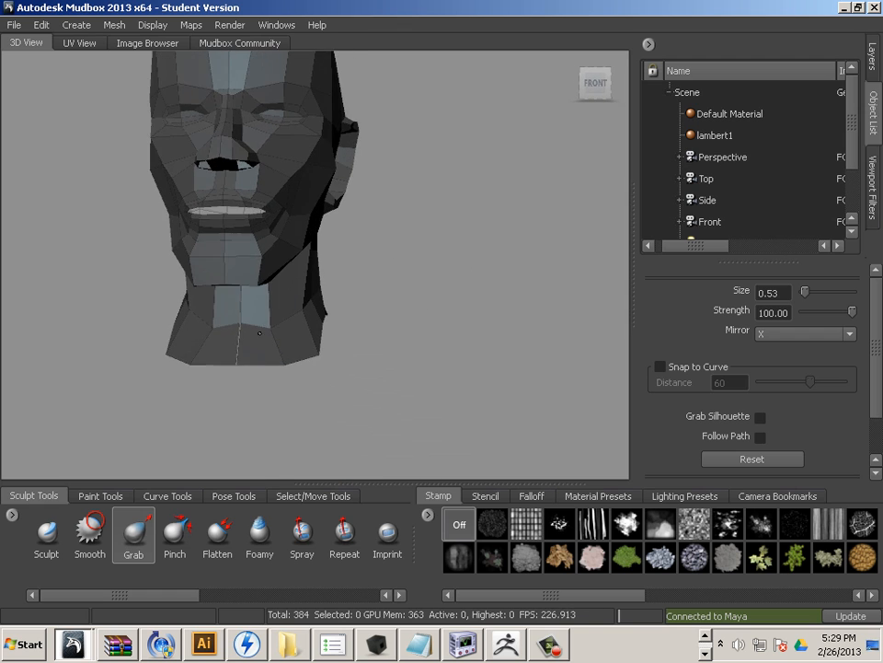
alt+drag(259, 333, 396, 336)
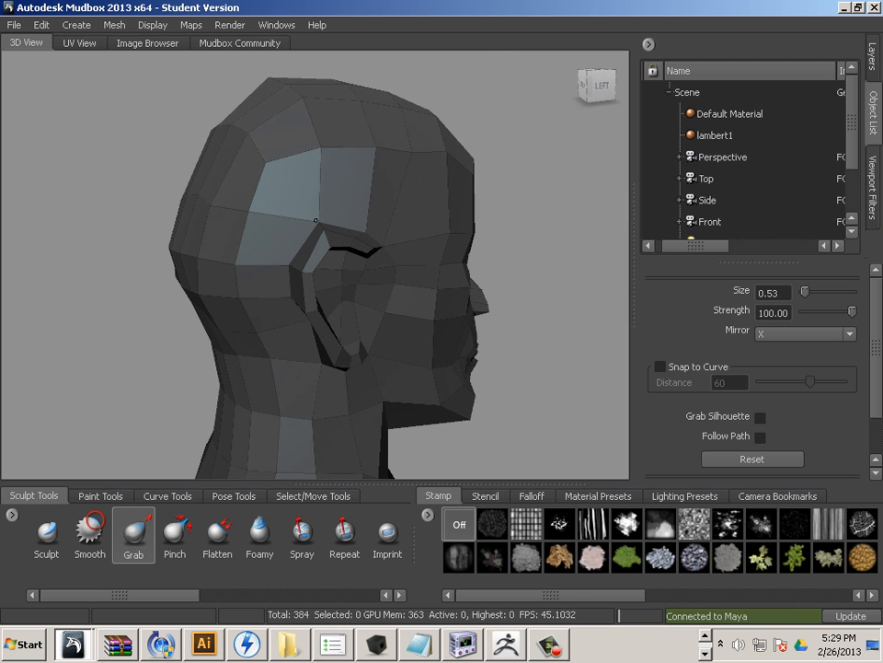
mouse_move(345, 304)
alt+mouse_down()
mouse_move(278, 268)
mouse_move(293, 267)
mouse_move(309, 273)
mouse_move(182, 285)
mouse_move(262, 281)
mouse_move(251, 280)
alt+mouse_up()
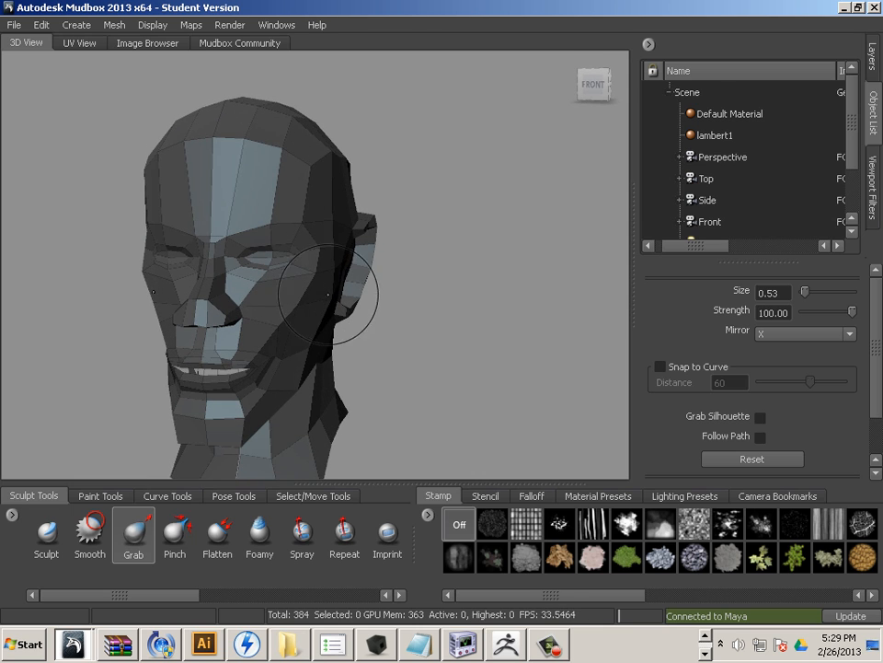
mouse_move(328, 294)
alt+mouse_down()
mouse_move(386, 287)
mouse_move(323, 281)
mouse_move(358, 265)
alt+mouse_up()
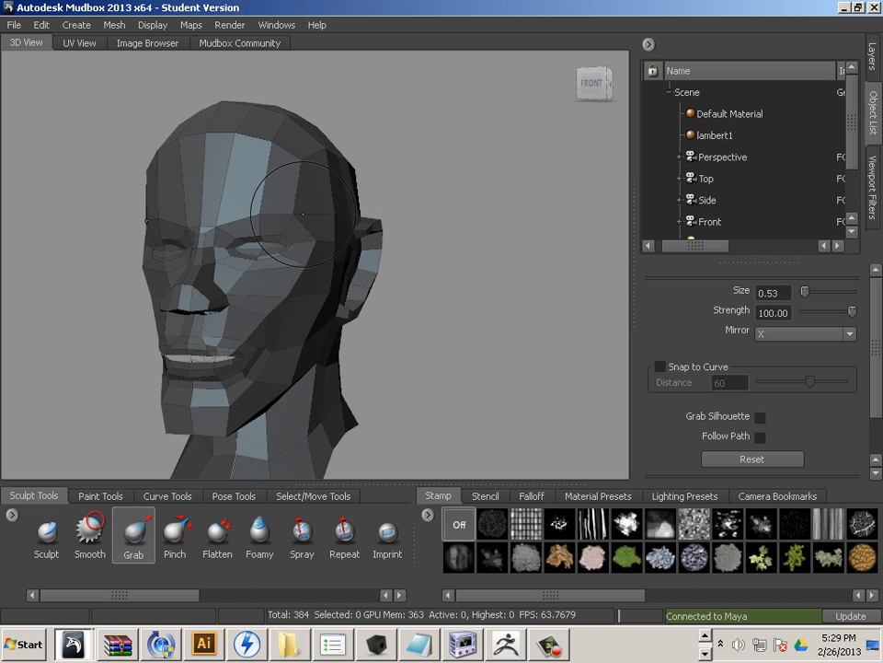
mouse_move(311, 233)
alt+mouse_down()
mouse_move(335, 208)
mouse_move(321, 316)
mouse_move(329, 295)
mouse_move(276, 232)
alt+mouse_up()
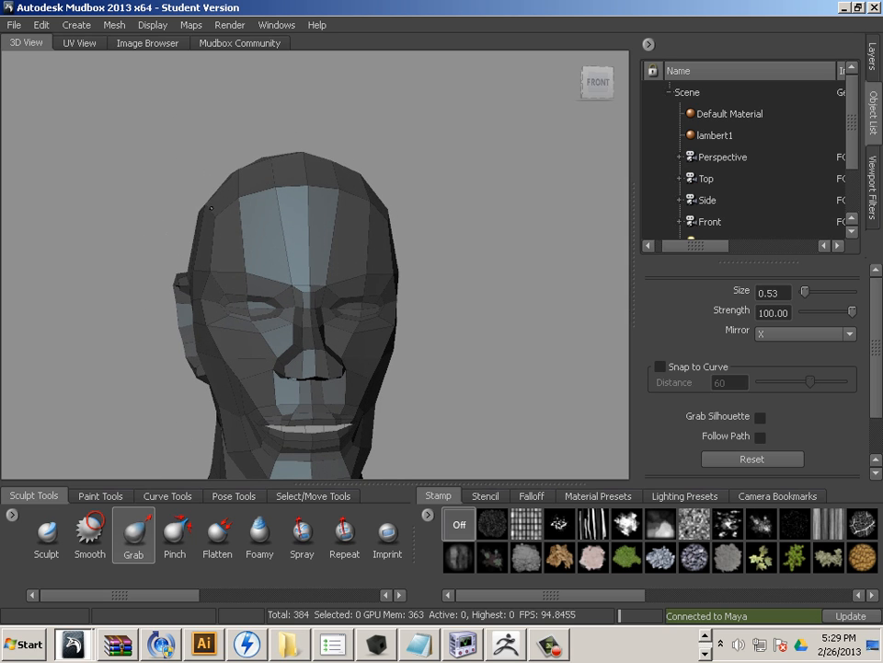
alt+right_drag(234, 232, 204, 230)
alt+drag(204, 230, 272, 203)
alt+right_drag(273, 204, 346, 243)
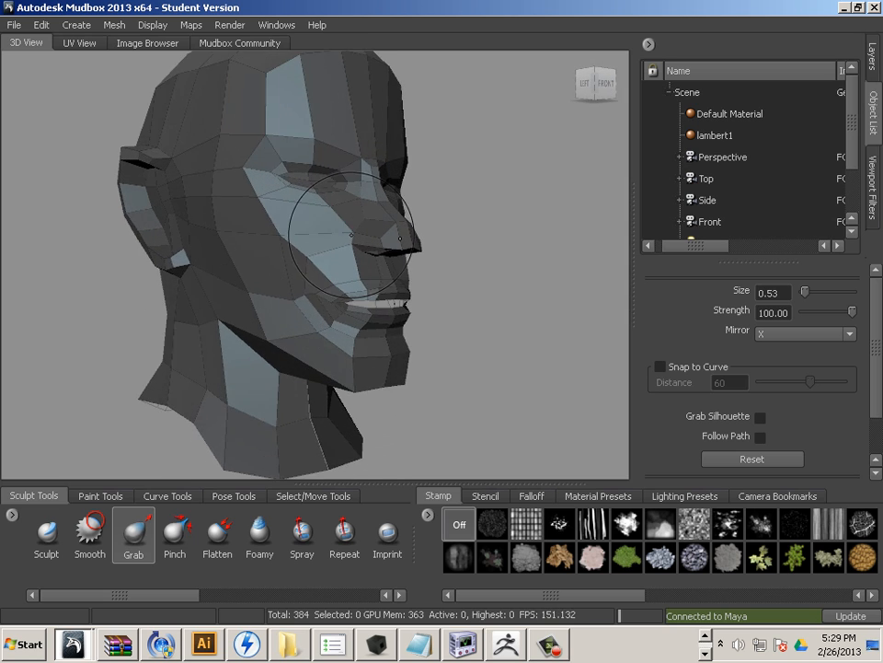
Lower the inner eye corners with a Grab brush of size 0.53 and raise the outer corners with size 1.03
alt+middle_drag(346, 243, 306, 258)
alt+drag(307, 257, 335, 260)
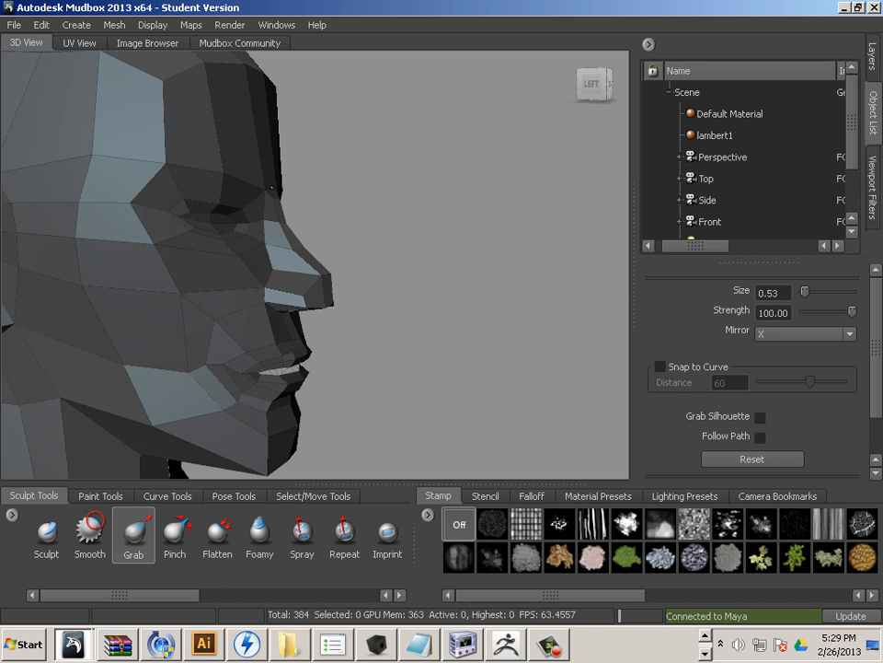
alt+drag(363, 221, 234, 259)
alt+middle_drag(233, 259, 364, 281)
mouse_move(363, 281)
alt+mouse_down()
mouse_move(294, 357)
mouse_move(297, 366)
alt+mouse_up()
alt+right_drag(297, 366, 338, 271)
mouse_move(338, 270)
mouse_down()
mouse_move(385, 260)
mouse_move(383, 221)
mouse_up()
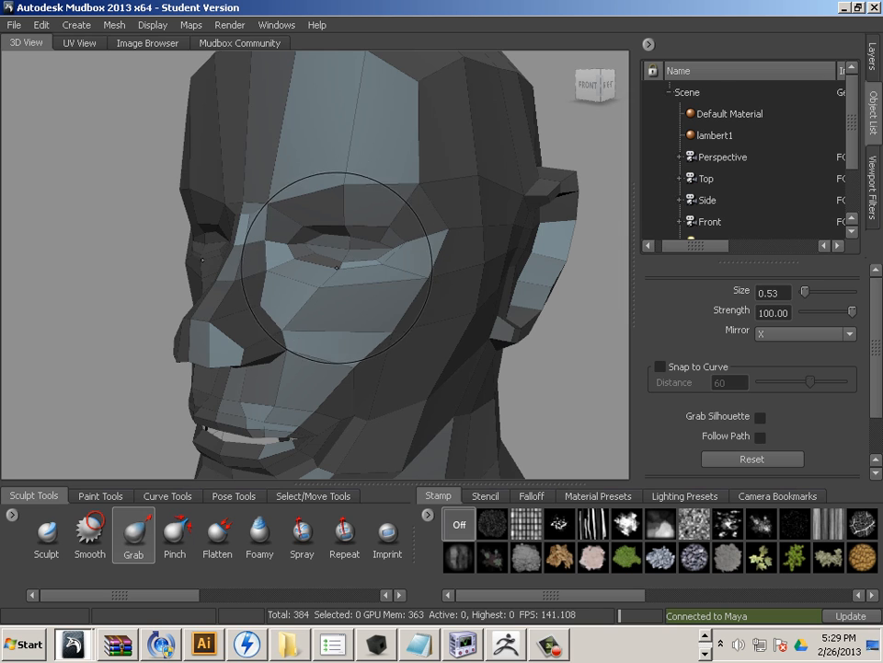
alt+drag(191, 266, 257, 266)
alt+right_drag(256, 266, 188, 257)
mouse_move(188, 257)
alt+mouse_down()
mouse_move(223, 251)
mouse_move(158, 251)
alt+mouse_up()
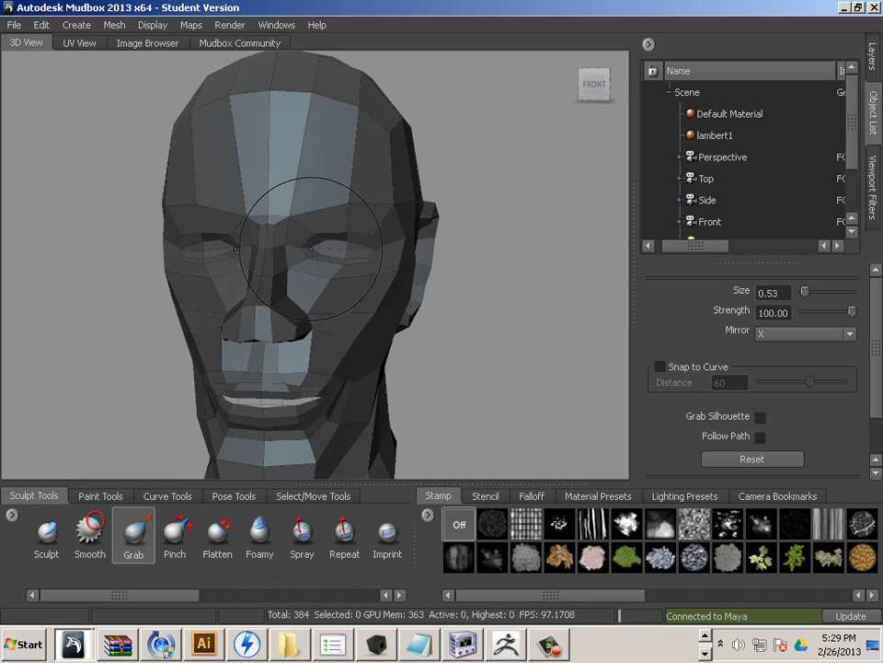
mouse_move(317, 248)
mouse_down()
mouse_move(368, 248)
mouse_move(317, 257)
mouse_up()
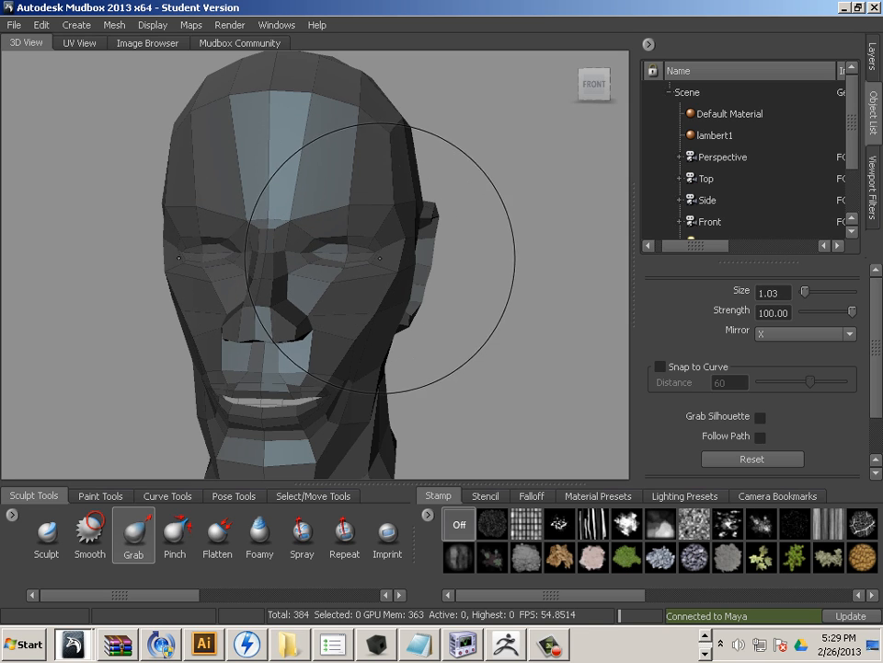
drag(380, 259, 383, 249)
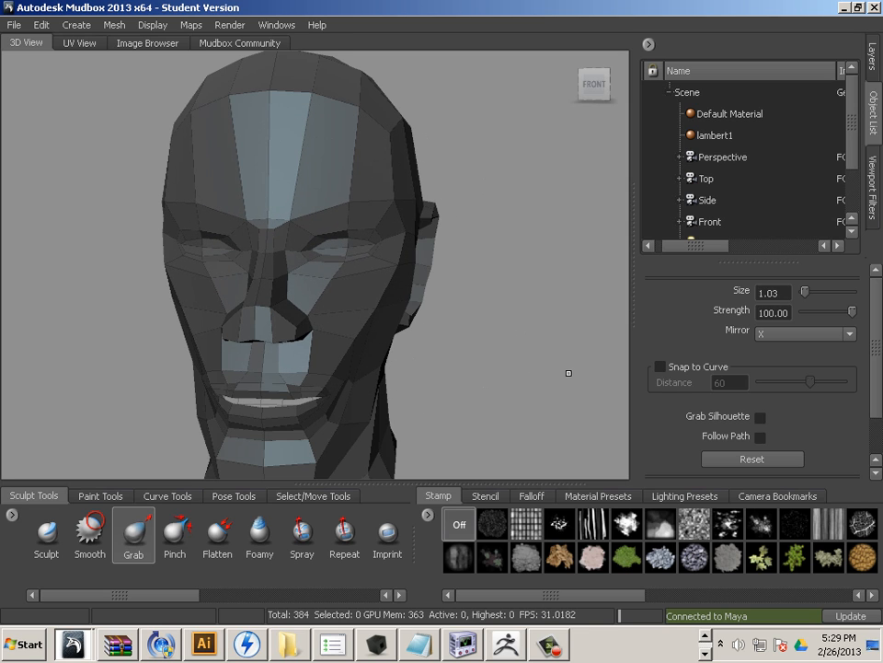
Send the entire sculpted scene to Maya as an update of the current scene
alt+drag(569, 373, 475, 350)
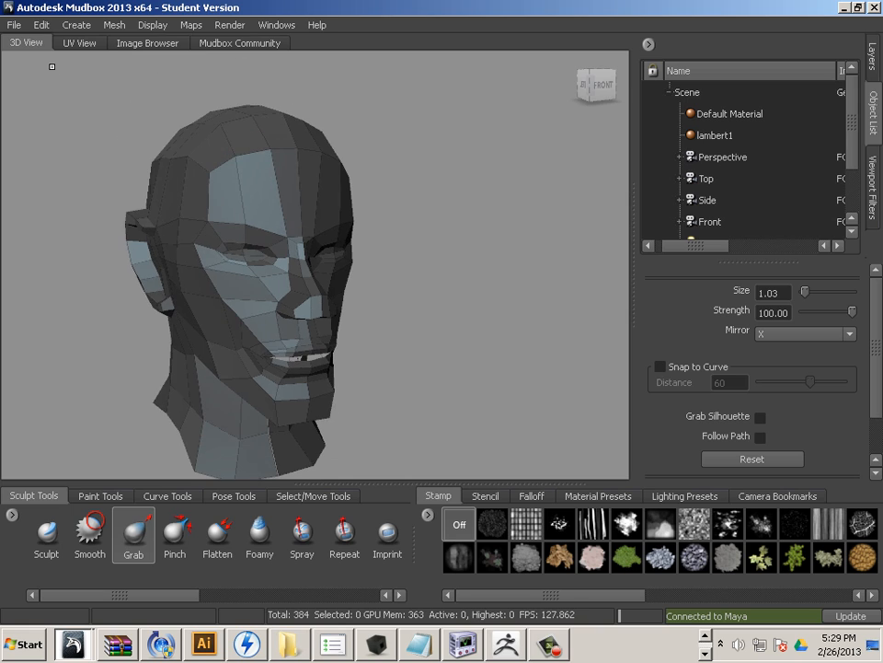
click(14, 25)
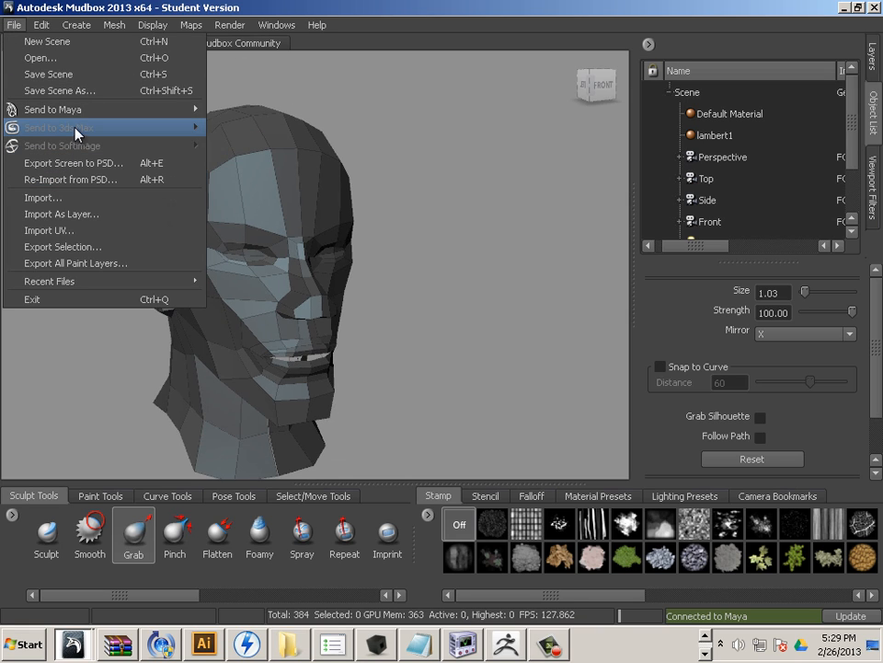
mouse_move(73, 116)
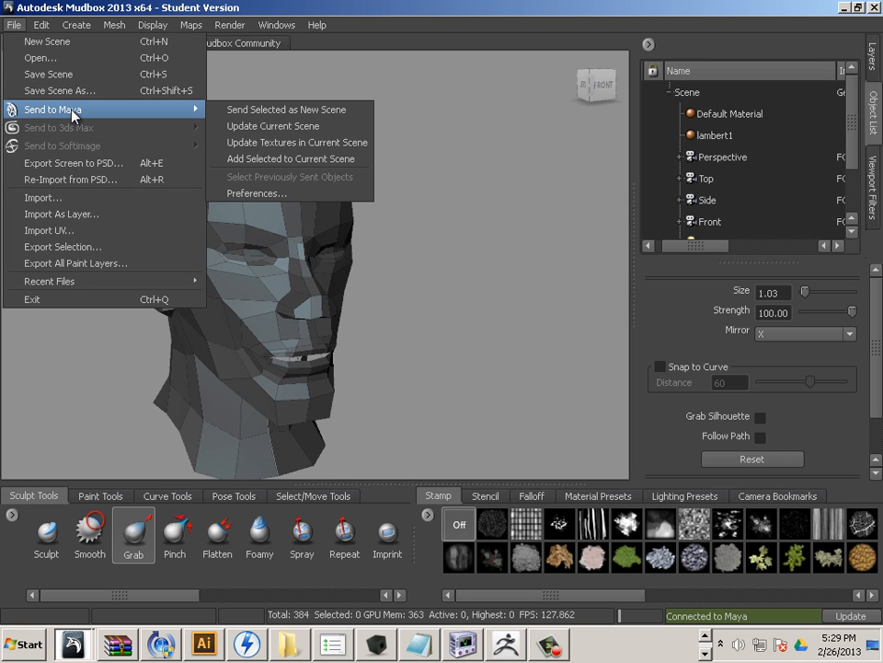
click(268, 128)
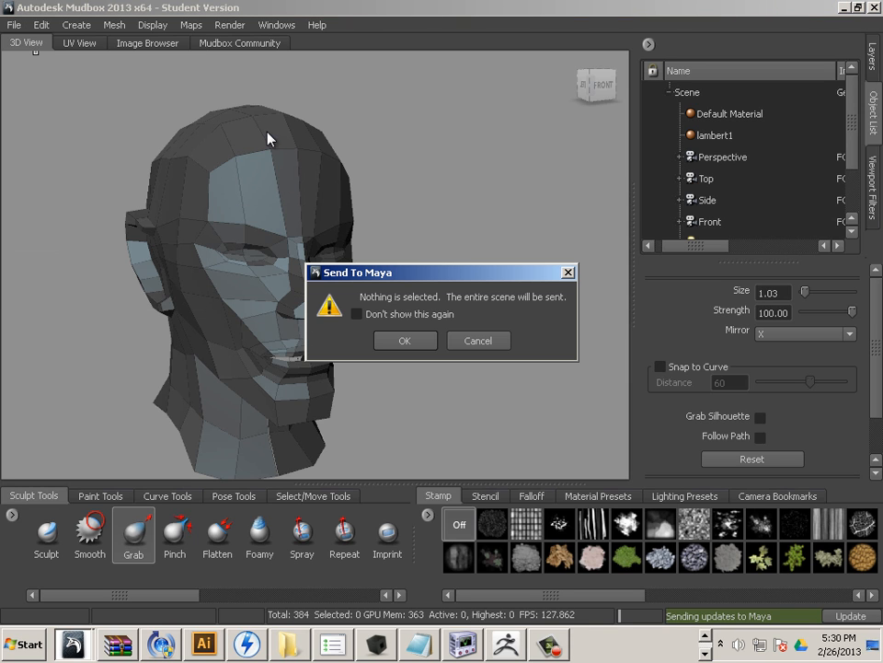
click(405, 340)
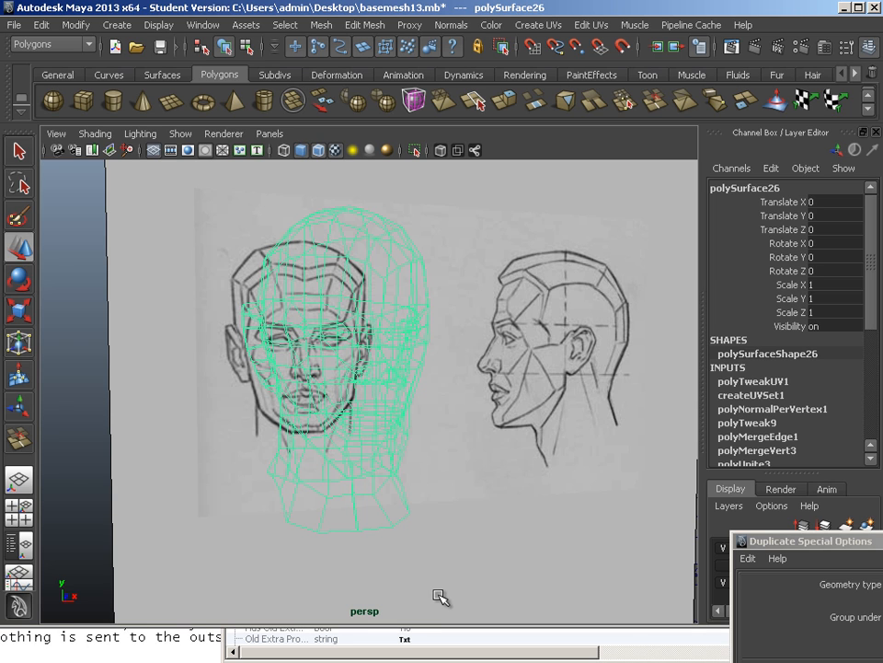
Display the updated head shaded in Maya's perspective view, turn it to profile and select it
key(5)
click(465, 457)
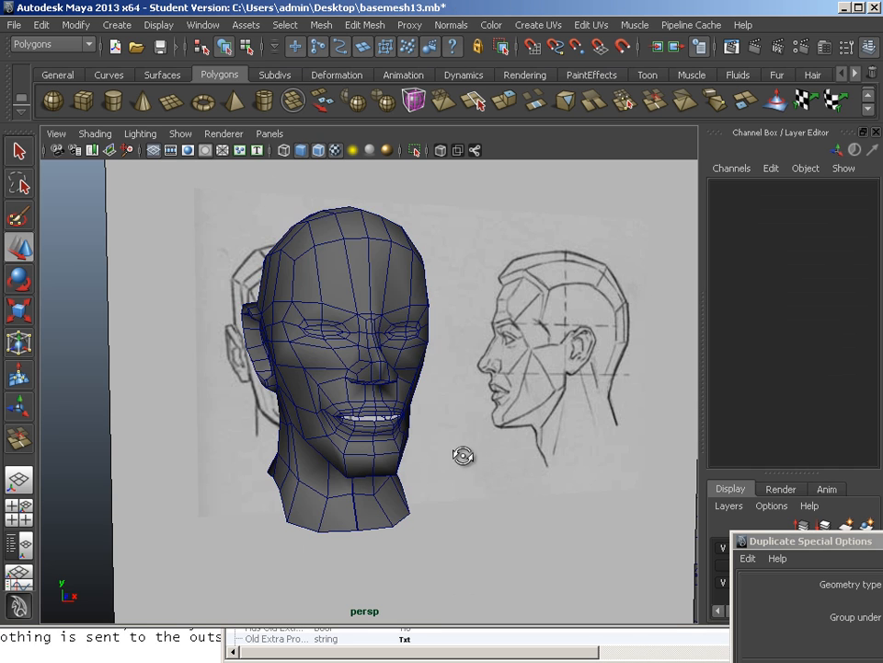
mouse_move(466, 458)
alt+mouse_down()
mouse_move(361, 450)
mouse_move(402, 442)
mouse_move(220, 406)
mouse_move(361, 429)
mouse_move(357, 419)
mouse_move(310, 461)
mouse_move(319, 463)
mouse_move(274, 465)
mouse_move(369, 468)
mouse_move(363, 458)
mouse_move(401, 481)
alt+mouse_up()
click(357, 420)
alt+right_drag(401, 482, 415, 461)
alt+middle_drag(415, 461, 418, 488)
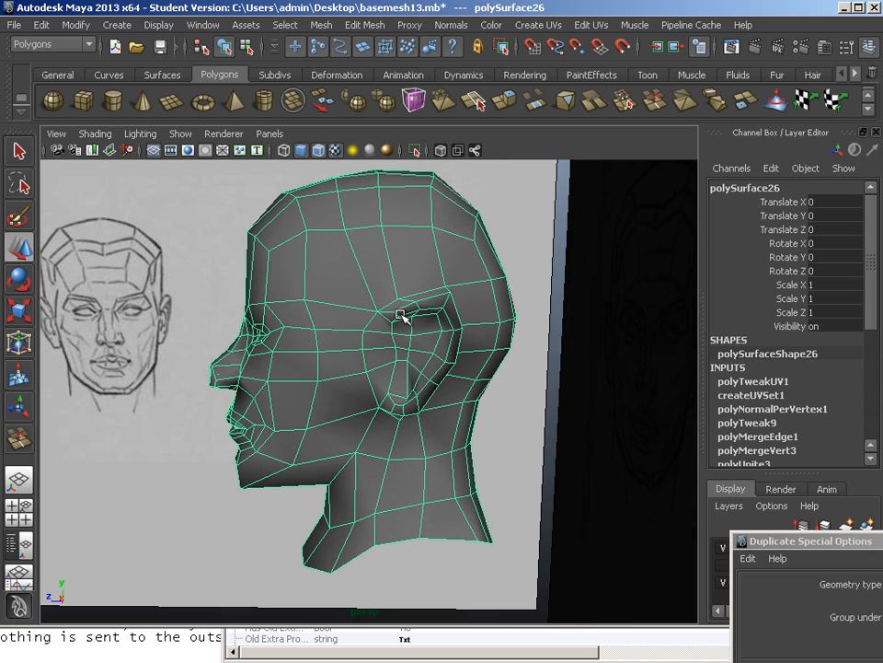
Move all the ear's vertices slightly down and toward the face in the side view
key(space)
key(space)
alt+middle_drag(338, 339, 251, 348)
alt+right_drag(251, 349, 488, 396)
alt+middle_drag(393, 385, 408, 455)
key(F10)
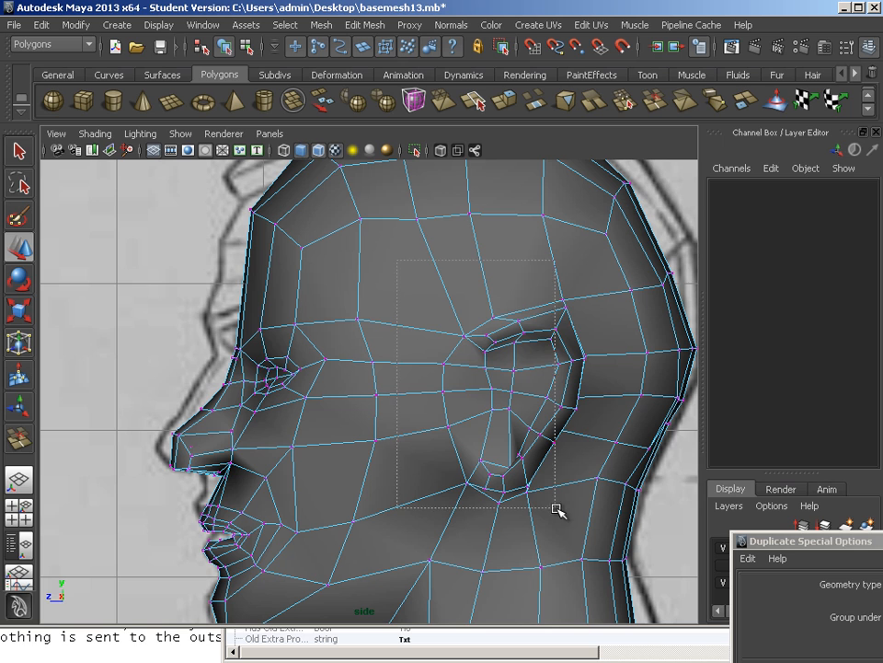
drag(586, 524, 591, 528)
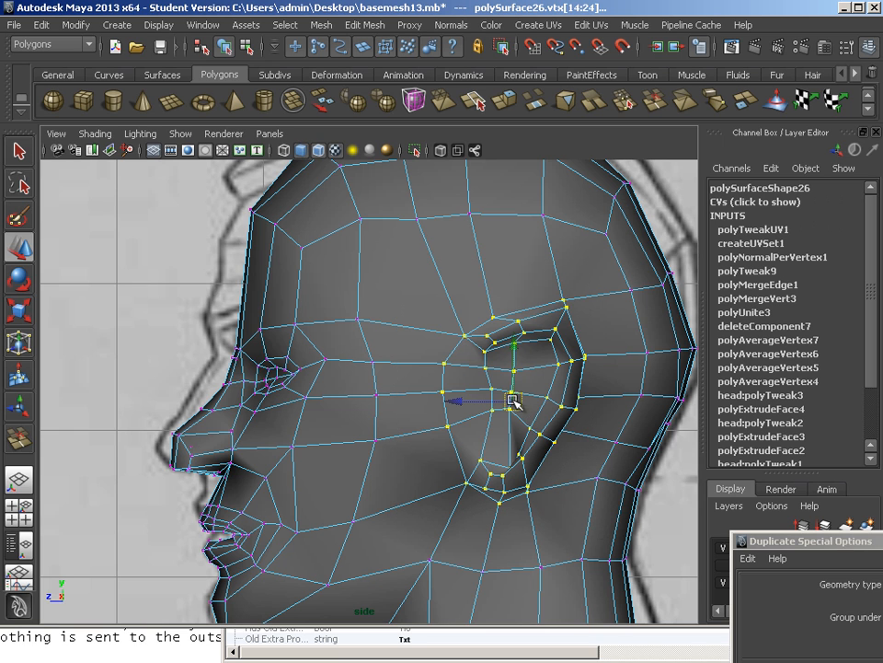
drag(512, 400, 501, 418)
click(418, 432)
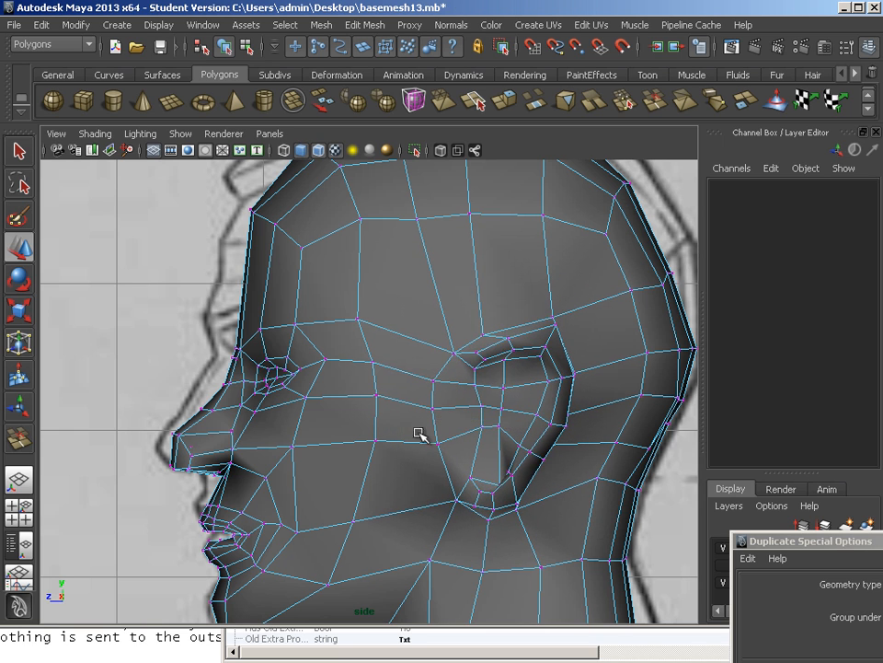
Return the head to object selection and update the current Mudbox scene with it
key(a)
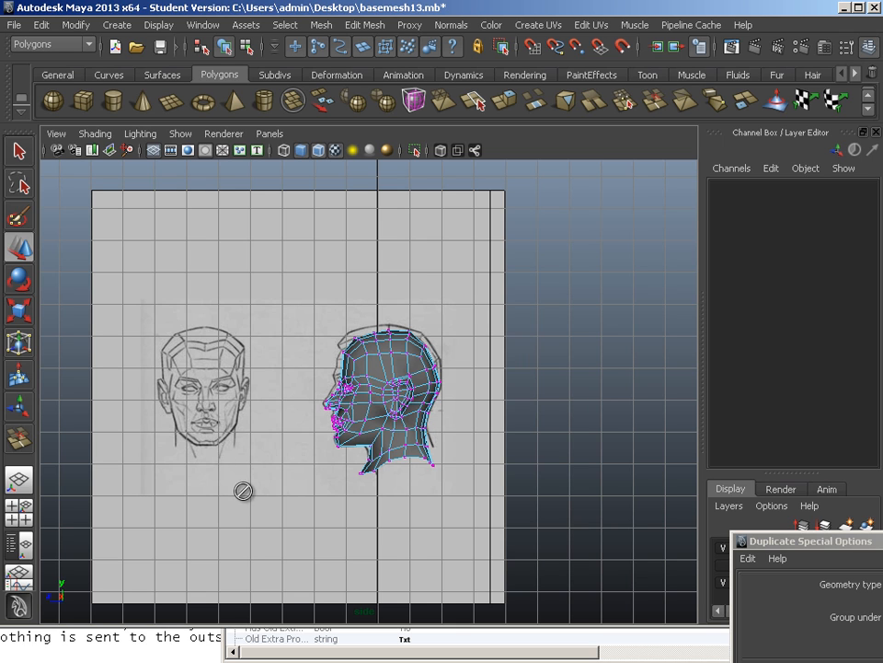
scroll(228, 451, up, 7)
alt+middle_drag(366, 487, 314, 457)
alt+right_drag(320, 460, 350, 469)
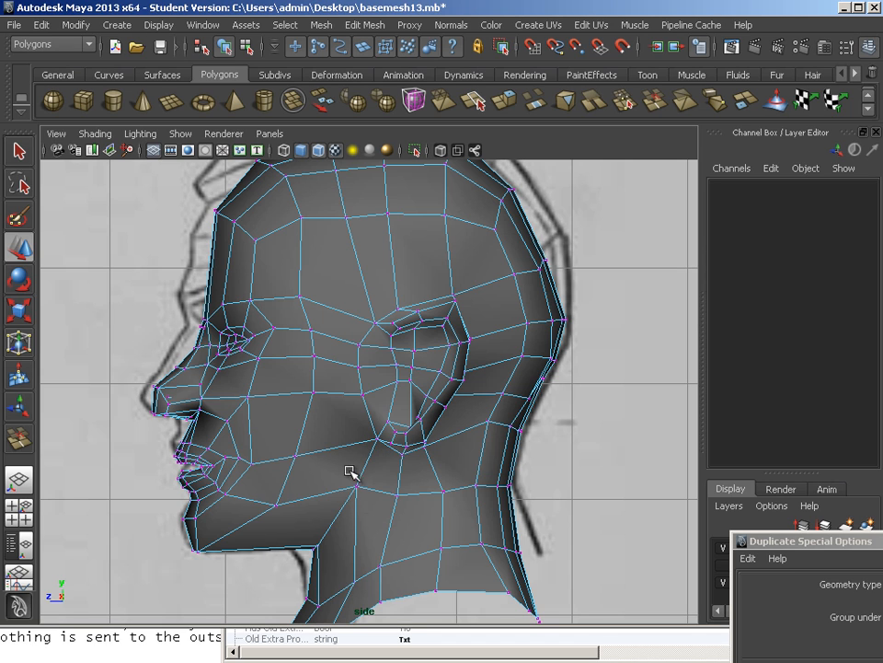
right_drag(280, 354, 343, 319)
click(343, 318)
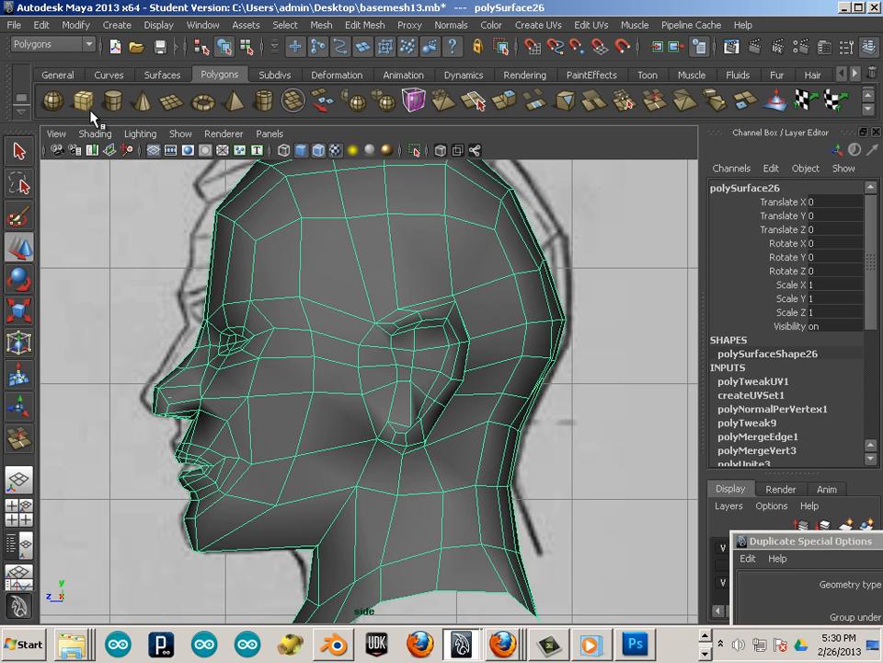
click(14, 25)
mouse_move(56, 186)
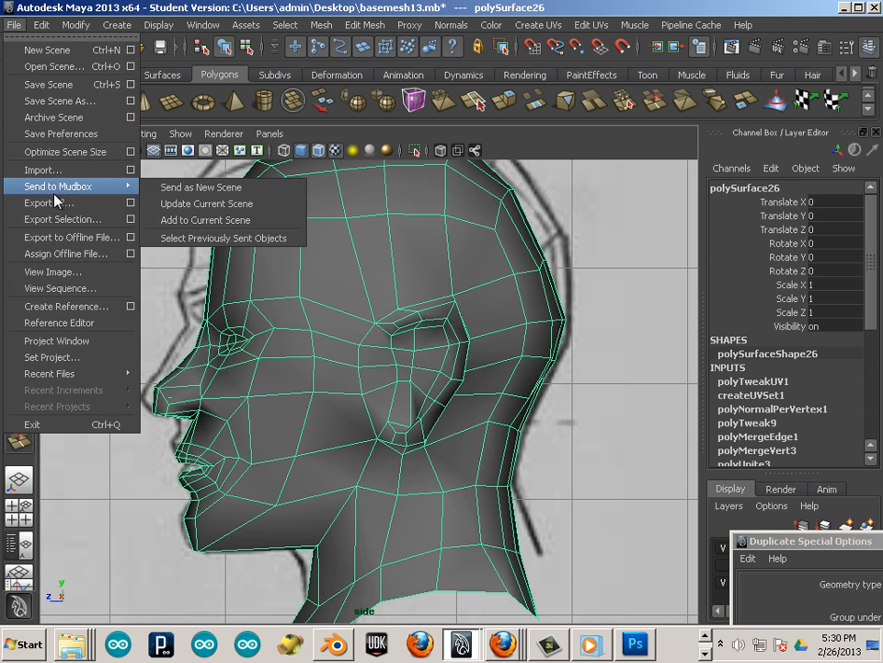
click(202, 203)
Reshape the earlobe and the jaw corner beneath it with the Grab tool in the profile view
scroll(280, 324, up, 12)
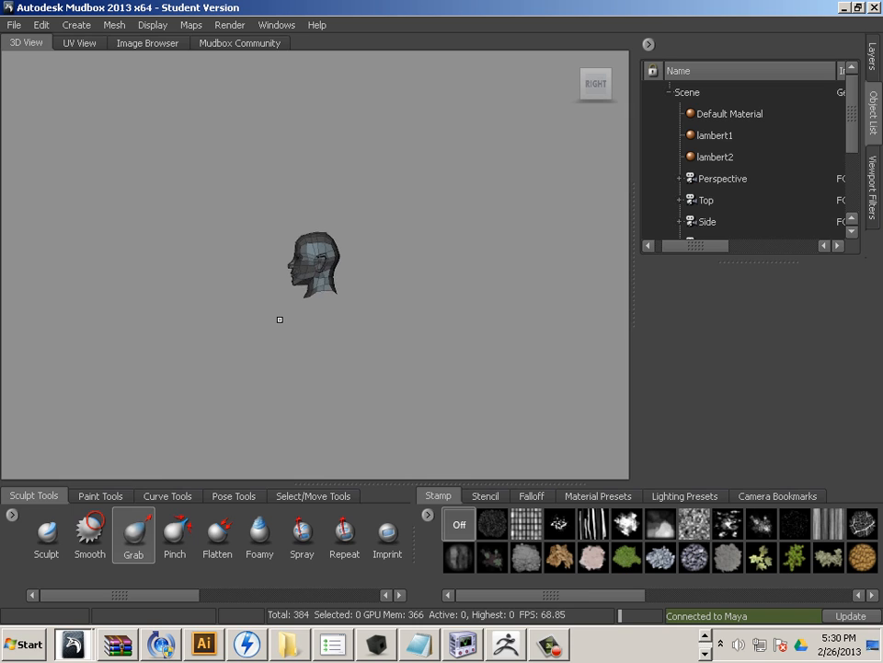
drag(358, 319, 346, 316)
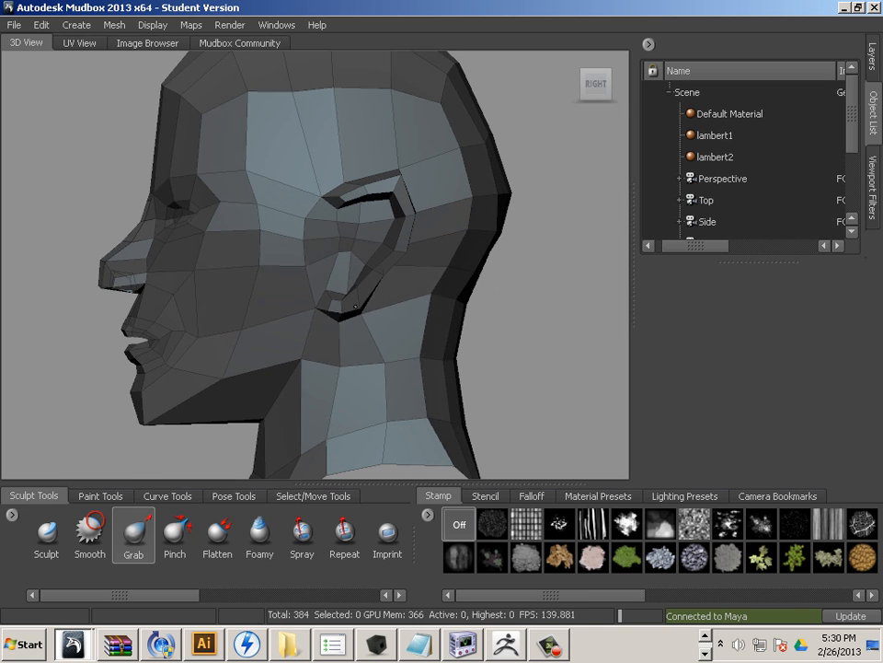
drag(381, 274, 385, 279)
drag(356, 317, 321, 319)
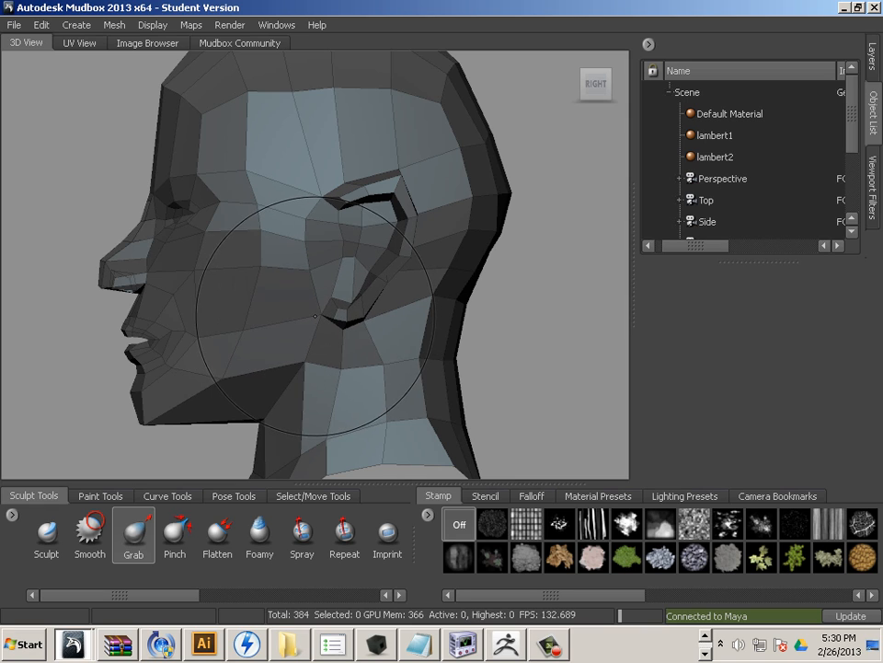
mouse_move(315, 364)
mouse_down()
mouse_move(307, 362)
mouse_move(318, 359)
mouse_move(329, 327)
mouse_up()
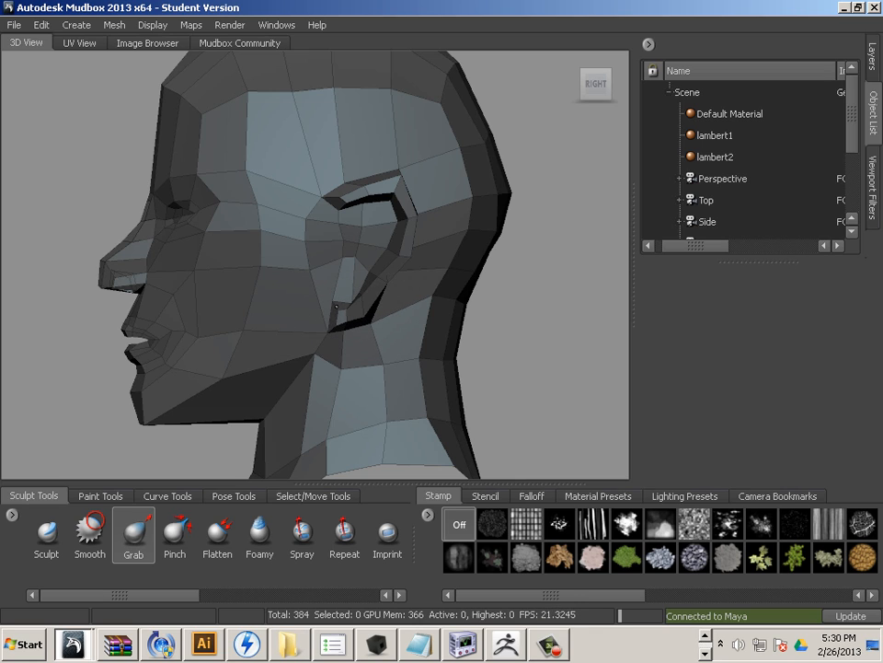
mouse_move(339, 302)
mouse_down()
mouse_move(365, 281)
mouse_move(369, 323)
mouse_up()
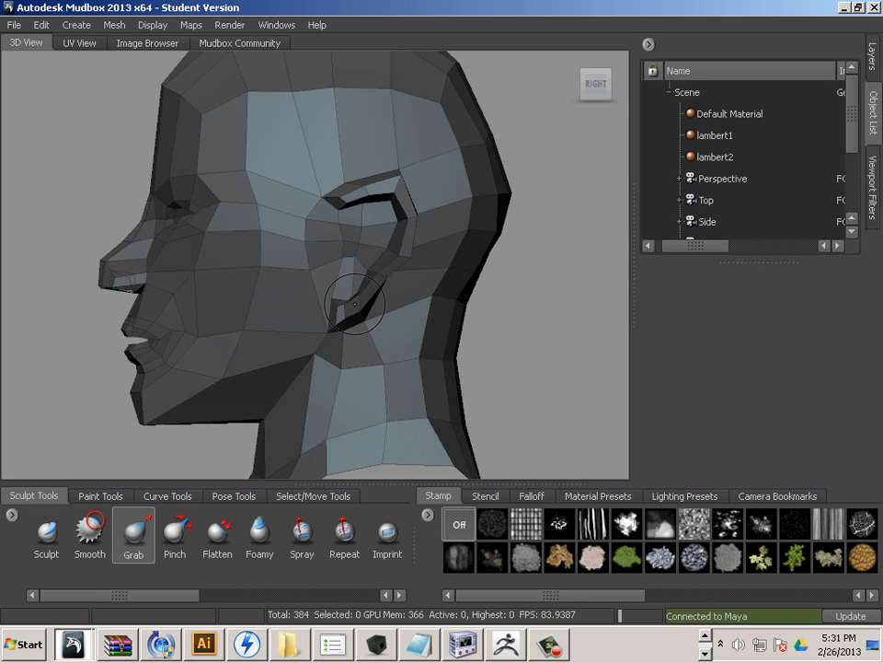
Push the ears closer to the head from the front with Grab brush sizes from 0.29 to 0.97
mouse_move(288, 343)
alt+mouse_down()
mouse_move(418, 350)
mouse_move(442, 329)
alt+mouse_up()
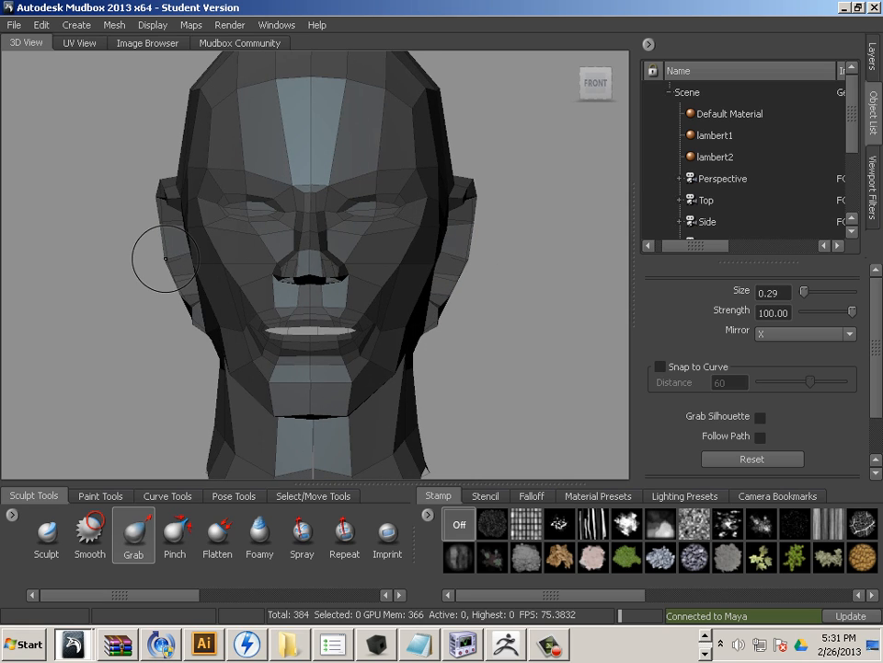
drag(166, 260, 193, 261)
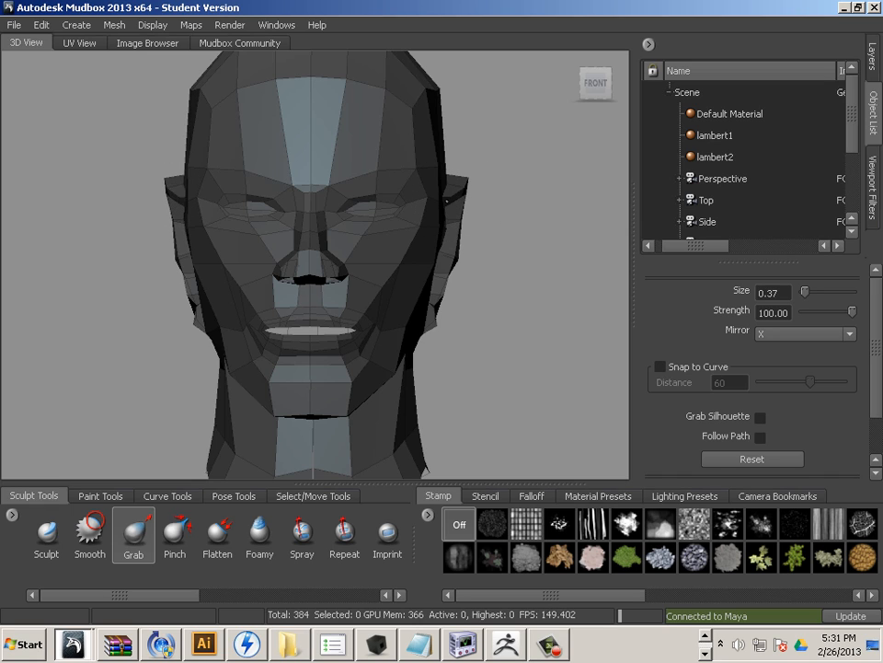
key(])
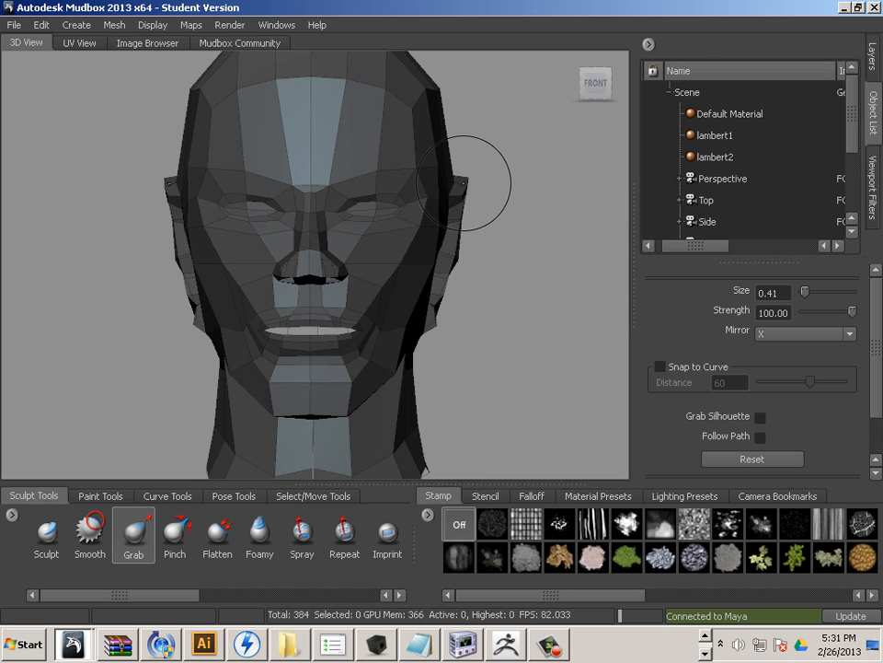
drag(465, 184, 471, 189)
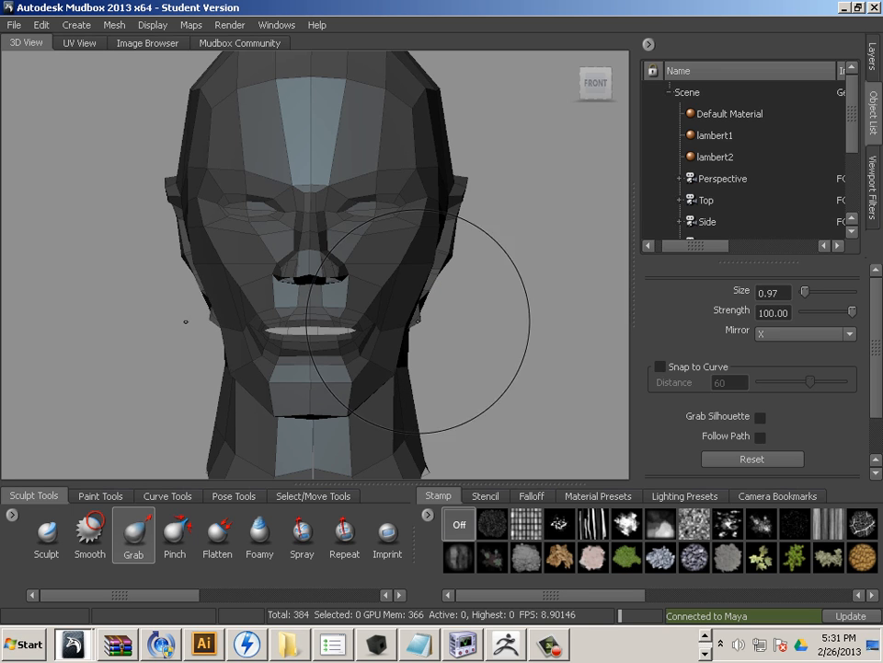
Check the face from below and adjust the cheekbones with a Grab brush of size 0.97
mouse_move(501, 330)
alt+mouse_down()
mouse_move(408, 321)
mouse_move(418, 297)
mouse_move(485, 258)
mouse_move(478, 278)
alt+mouse_up()
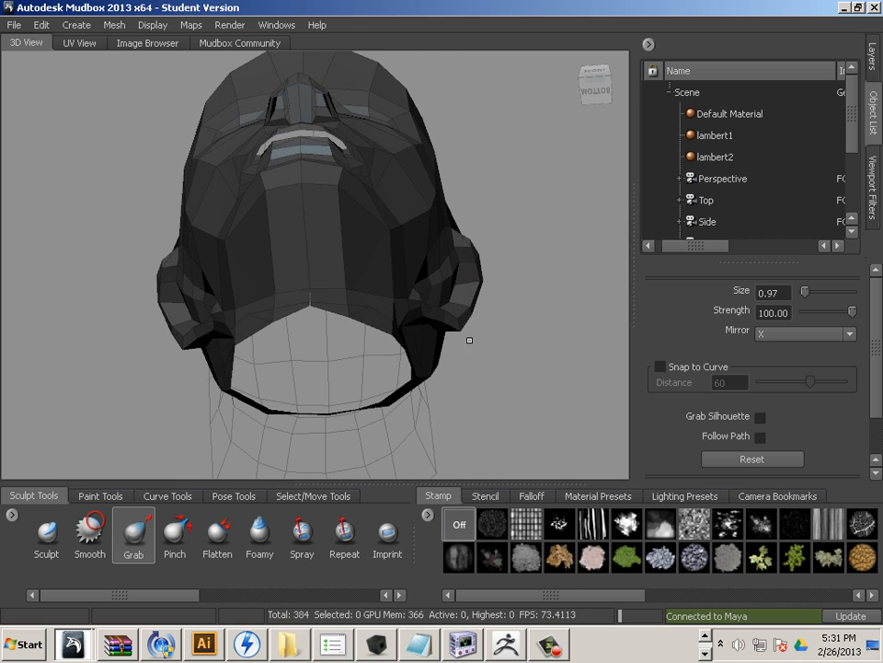
alt+drag(470, 340, 432, 265)
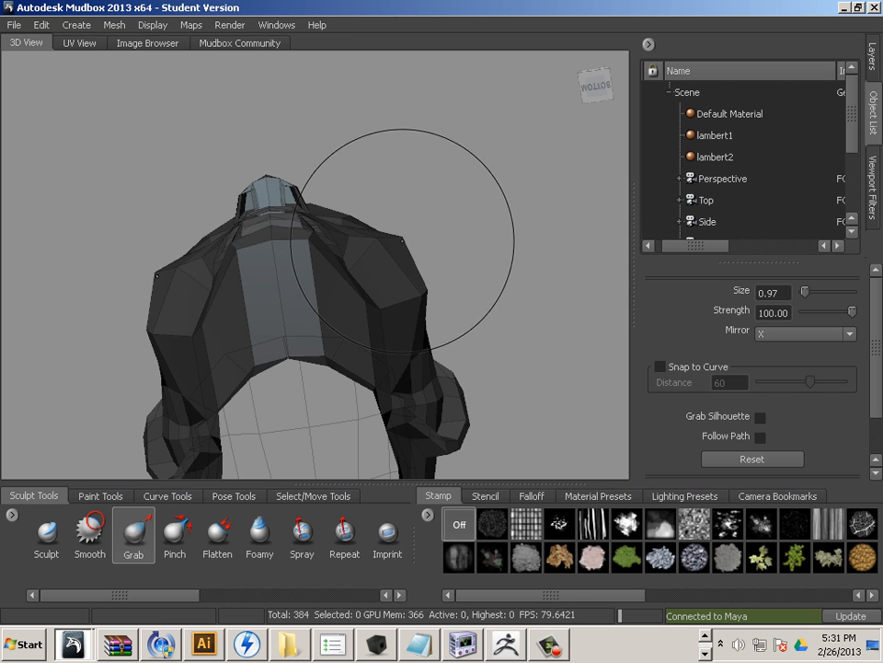
alt+drag(471, 250, 470, 347)
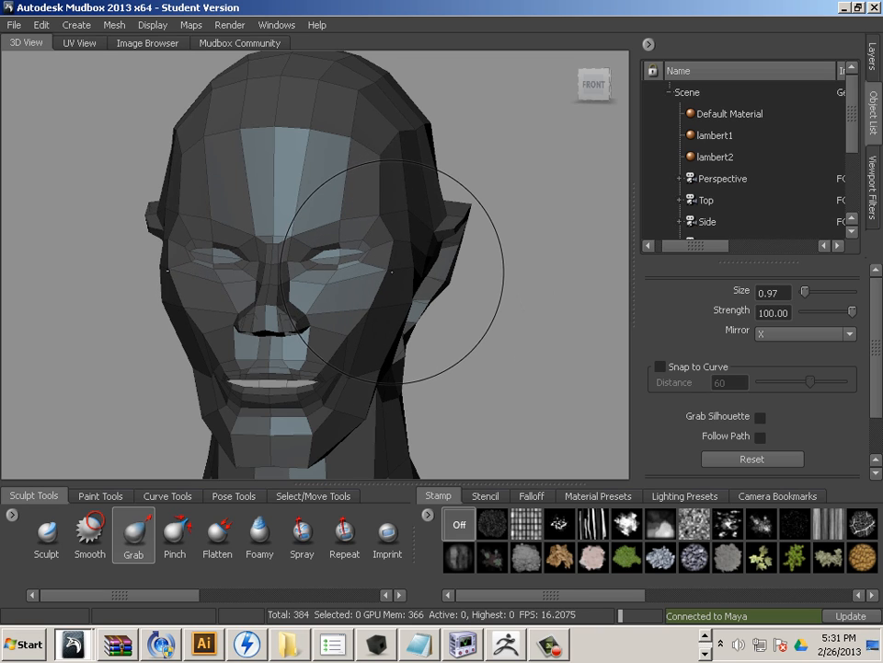
drag(388, 272, 380, 280)
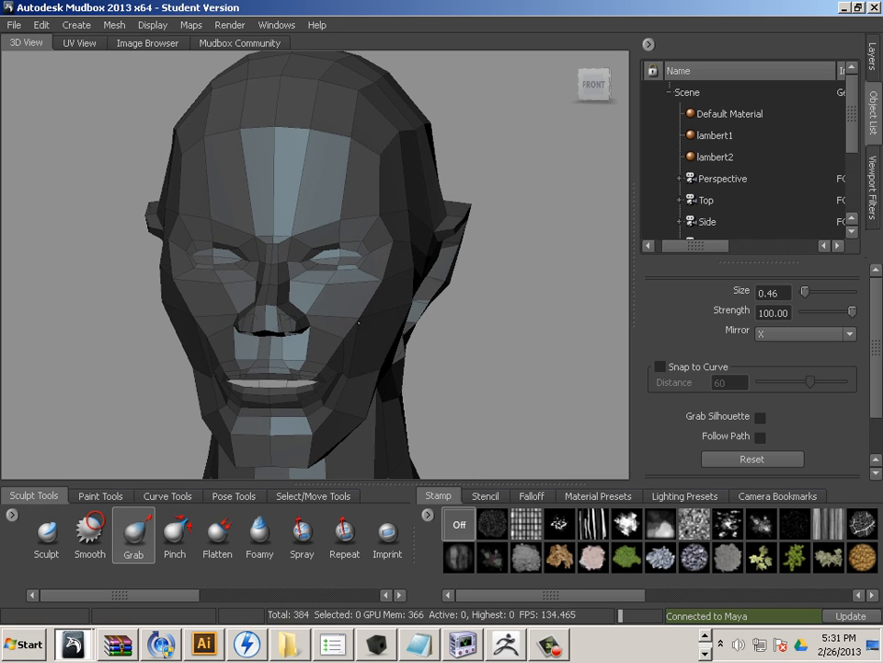
Lower the upper rear corner of the ear in profile with a Grab brush of size 0.46
alt+drag(126, 349, 249, 298)
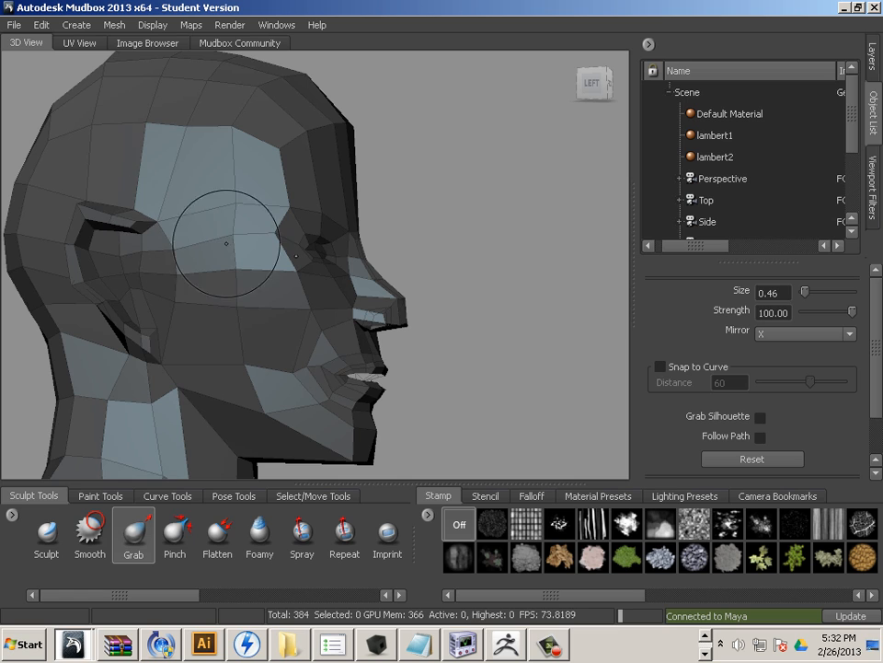
key(f)
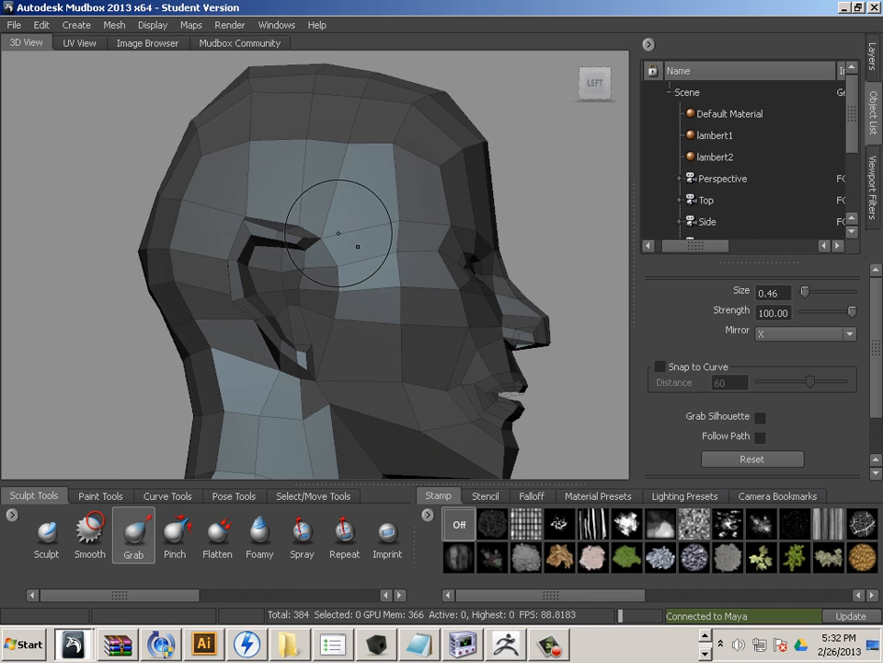
drag(232, 217, 253, 240)
alt+right_drag(445, 289, 373, 271)
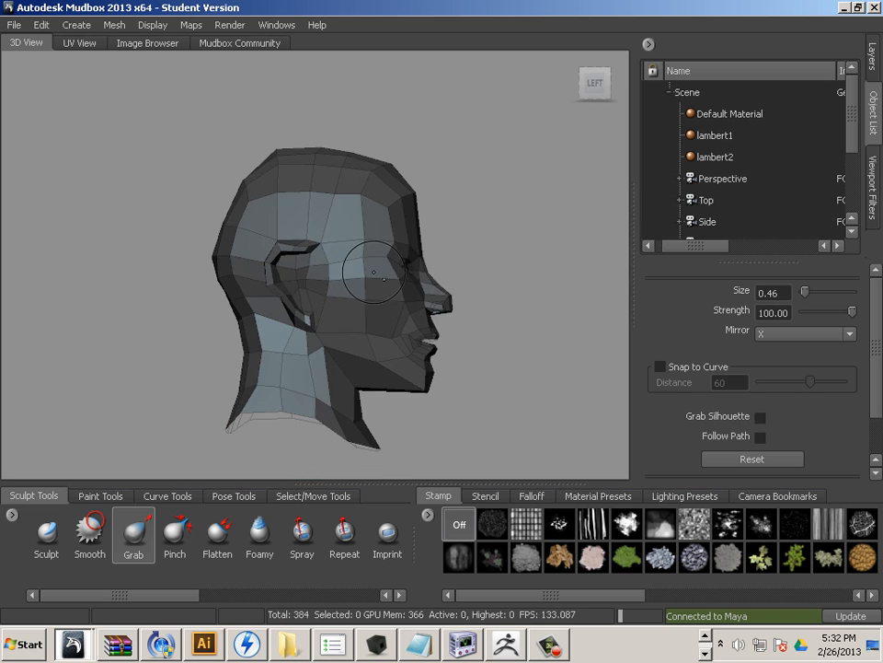
Turn the head to the front view and send the reshaped mesh to the Maya scene
alt+drag(372, 271, 288, 282)
alt+right_drag(288, 281, 313, 284)
mouse_move(313, 283)
alt+mouse_down()
mouse_move(311, 263)
mouse_move(309, 270)
alt+mouse_up()
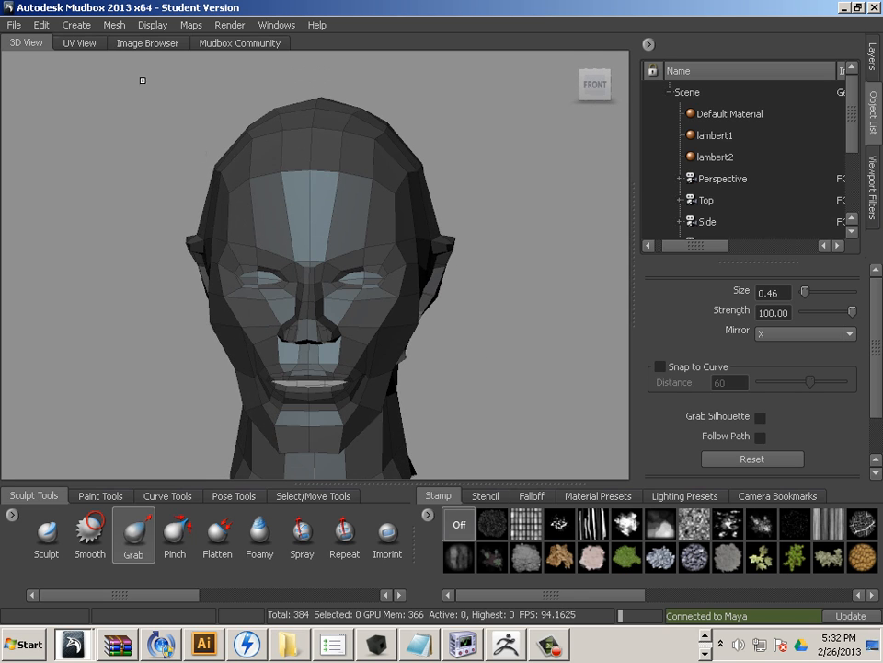
click(11, 25)
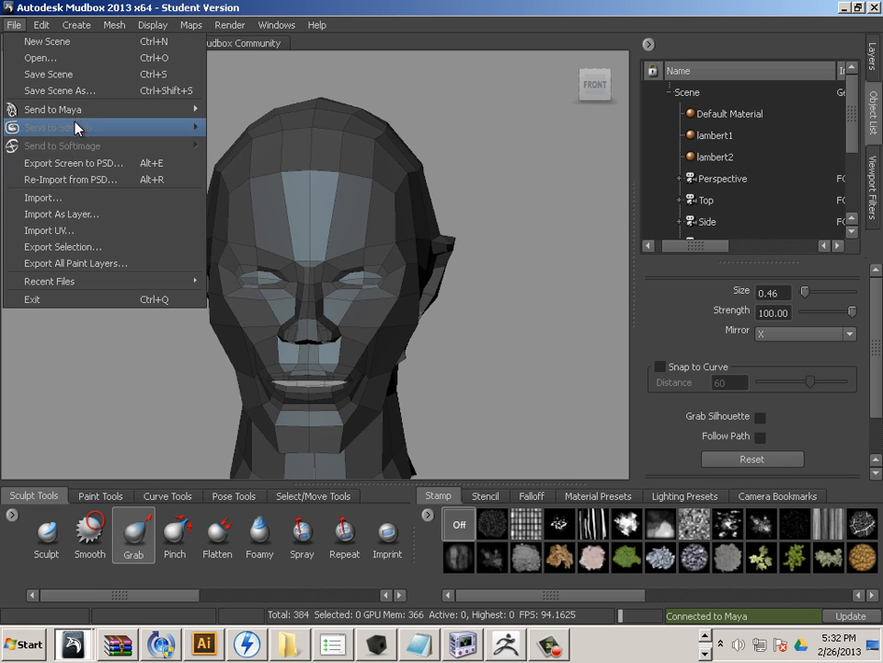
mouse_move(92, 114)
click(246, 126)
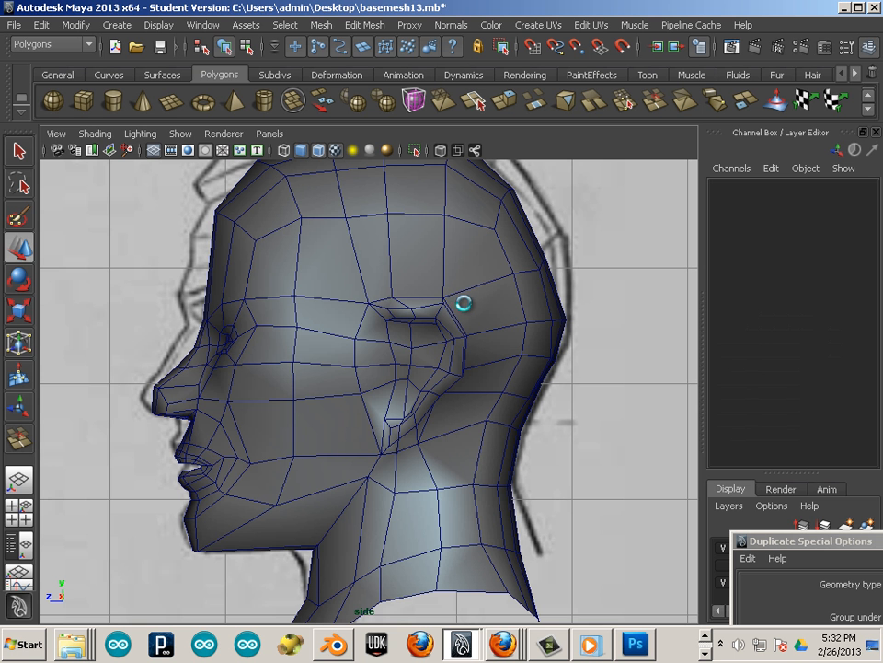
Examine the head mesh in Maya's side view against the reference profile drawing
click(357, 351)
scroll(232, 331, down, 5)
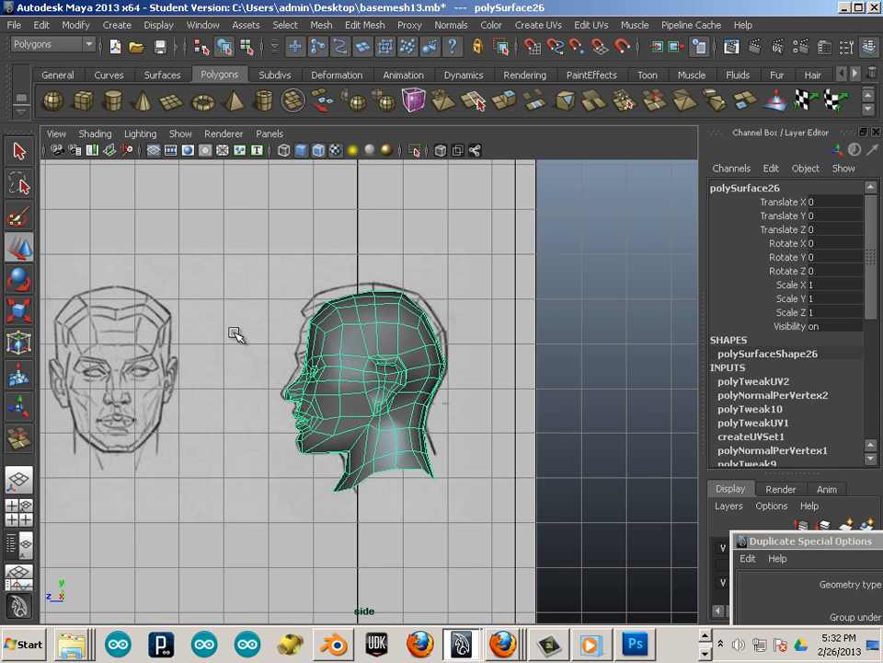
scroll(250, 386, up, 7)
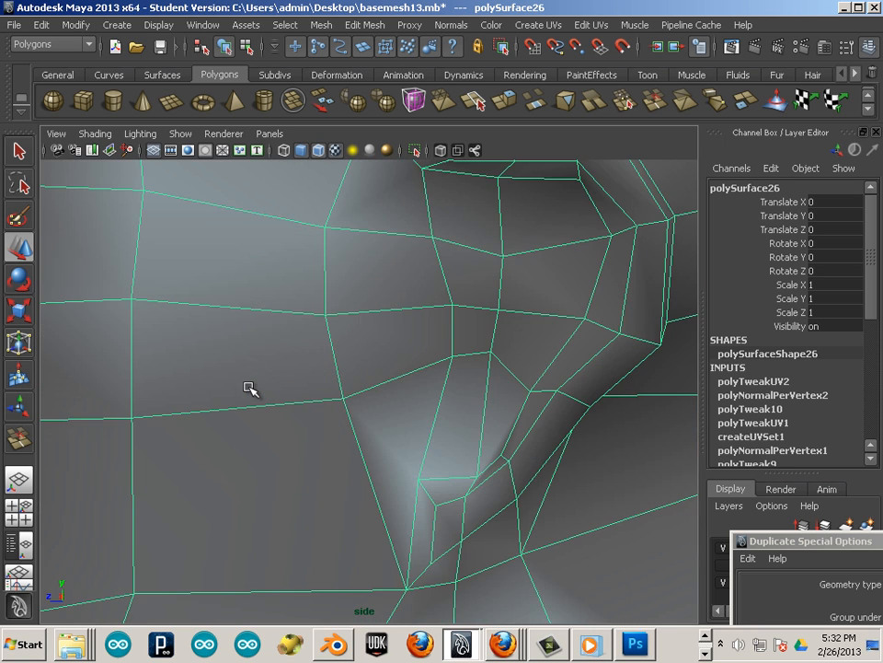
scroll(250, 385, down, 8)
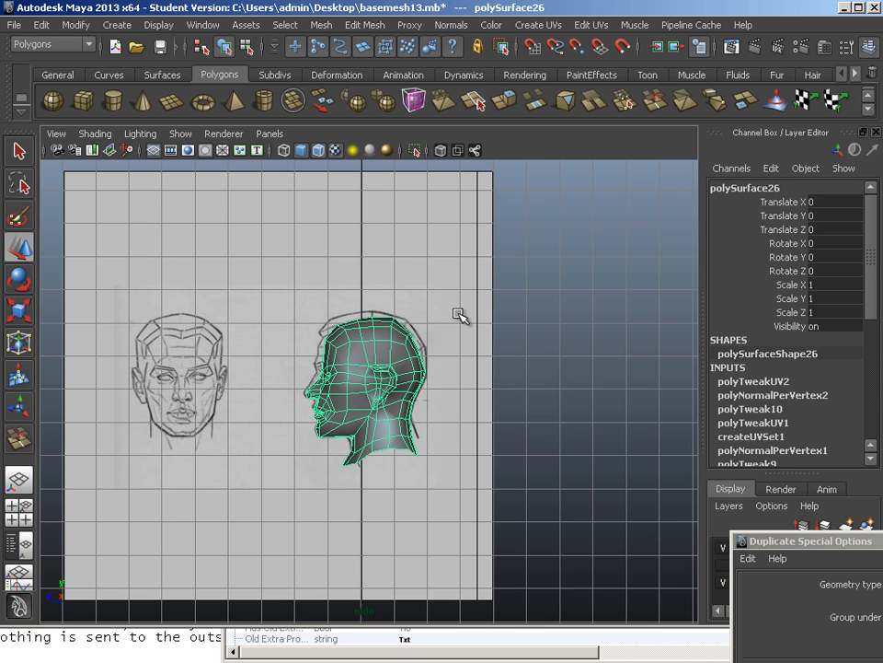
click(483, 347)
click(365, 393)
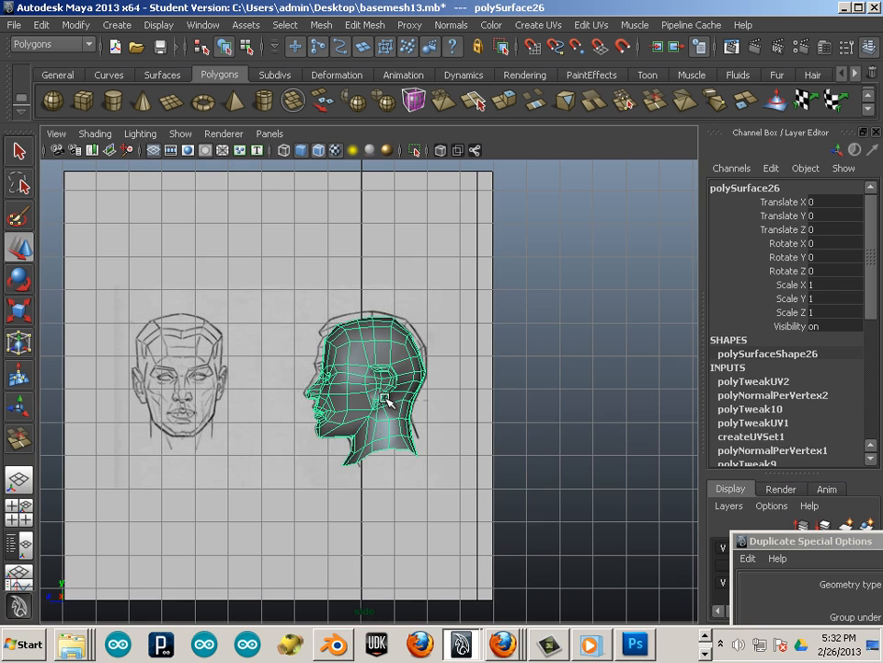
scroll(386, 398, up, 6)
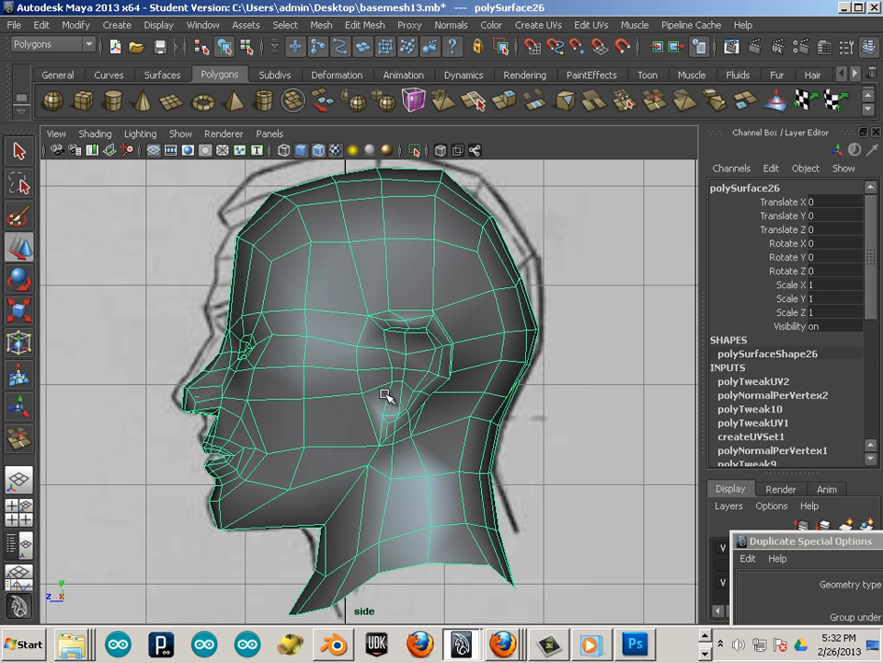
scroll(387, 396, down, 8)
Return to Mudbox, activate the Translate tool and send the head mesh to Maya again
key(alt+Tab)
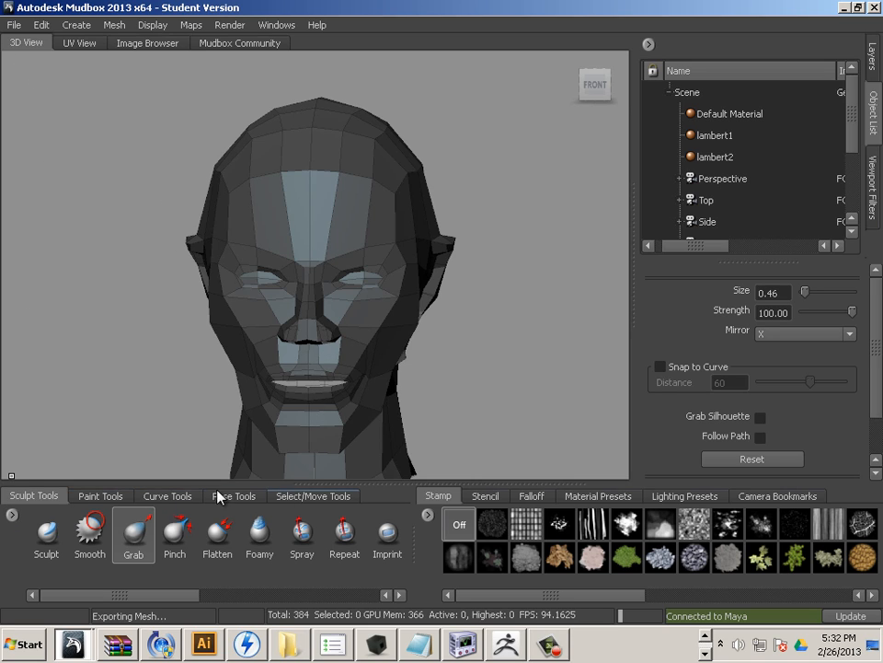
click(313, 495)
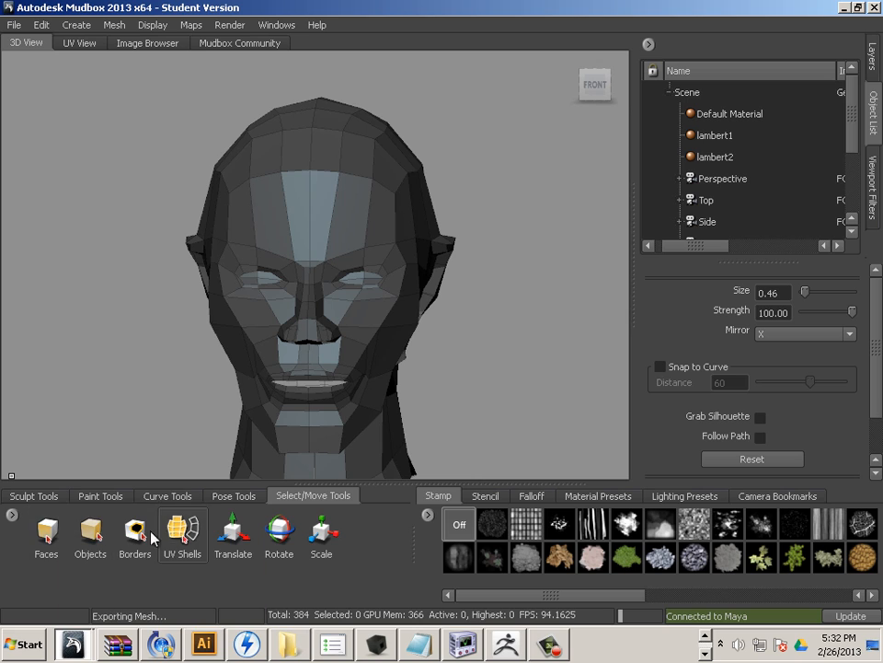
click(224, 543)
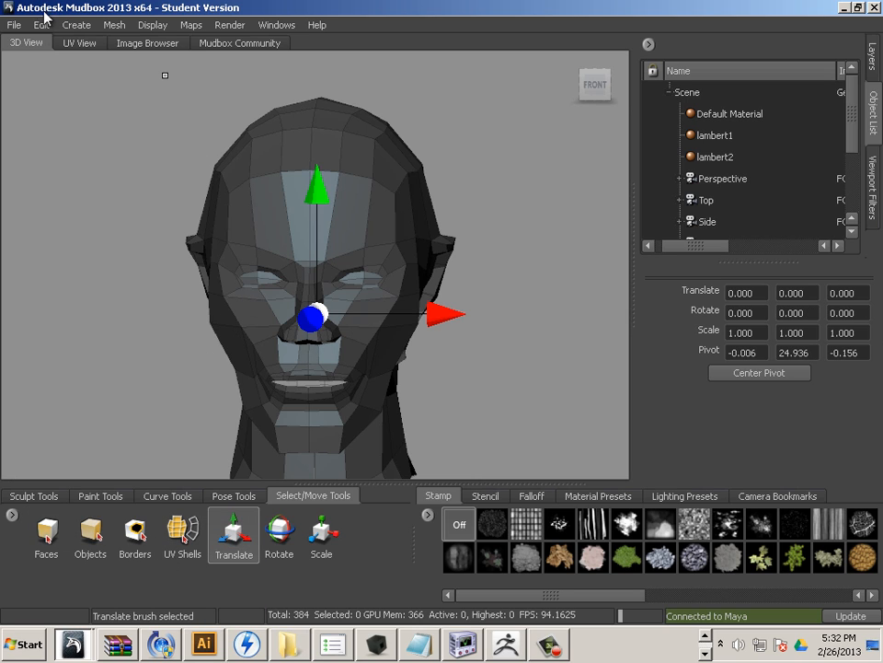
click(4, 26)
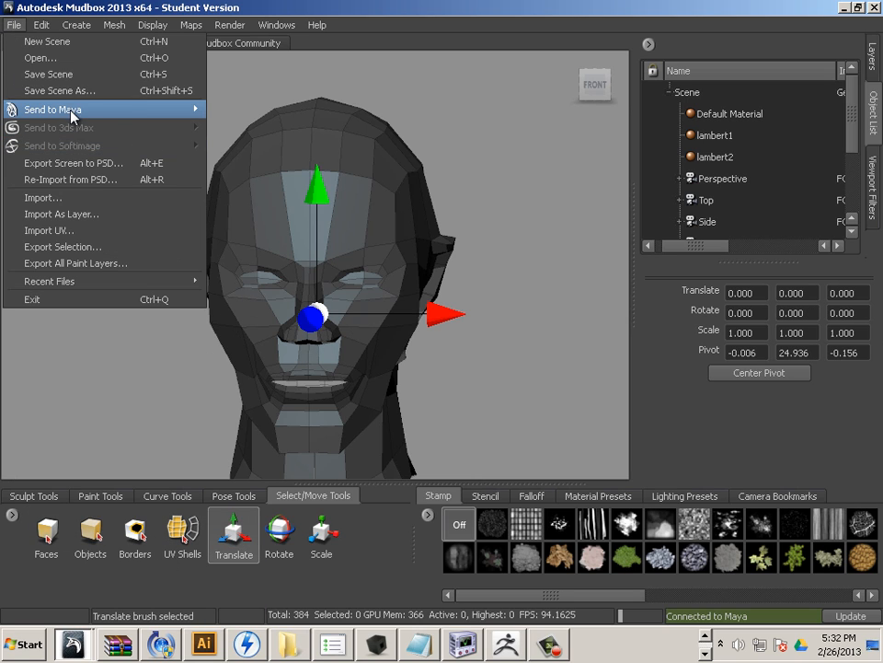
mouse_move(135, 111)
click(265, 126)
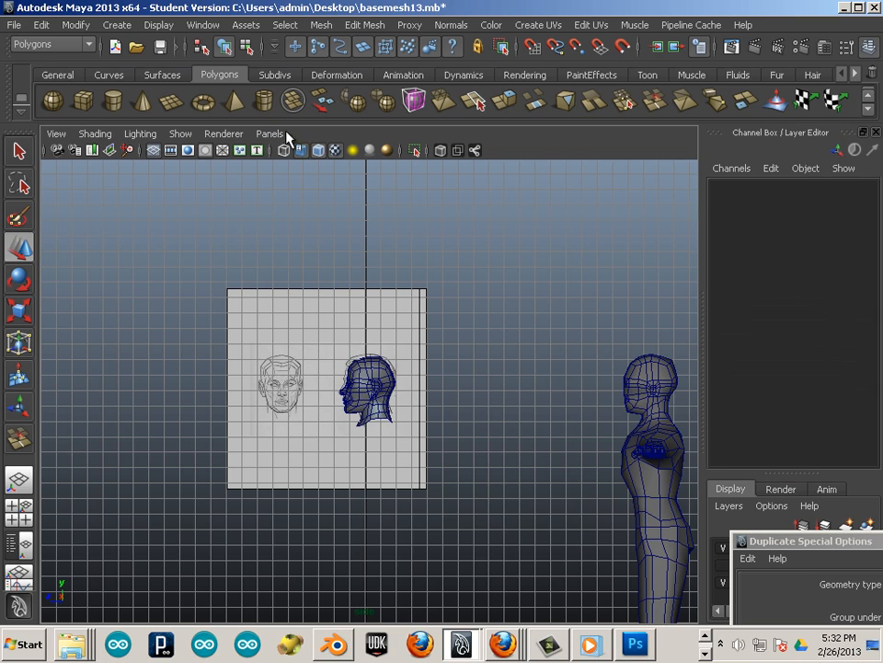
Select the received head in the side view and turn on X-Ray shading to reveal the reference profile behind it
scroll(396, 388, up, 8)
scroll(386, 386, down, 8)
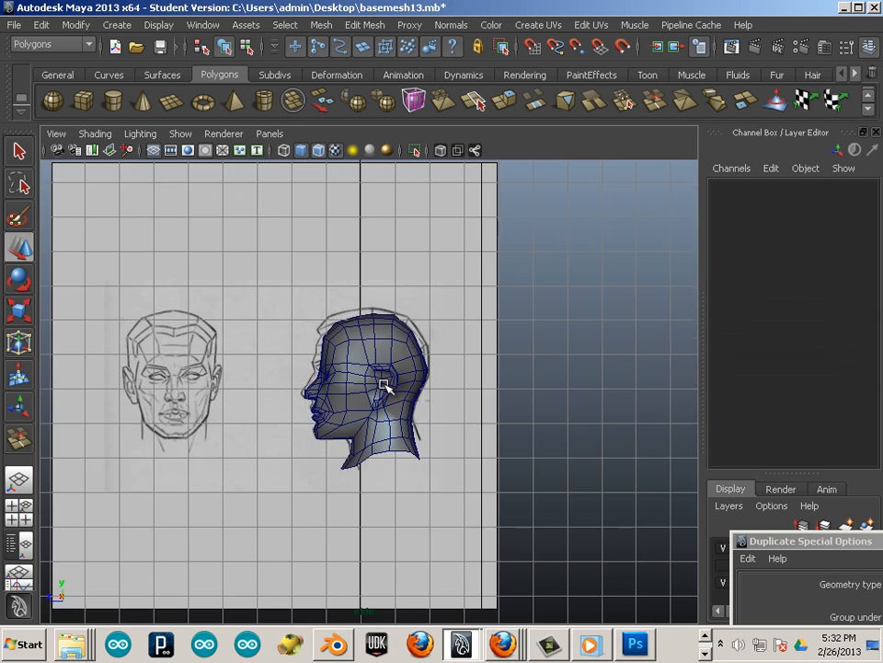
scroll(382, 382, up, 3)
scroll(382, 382, up, 3)
click(331, 367)
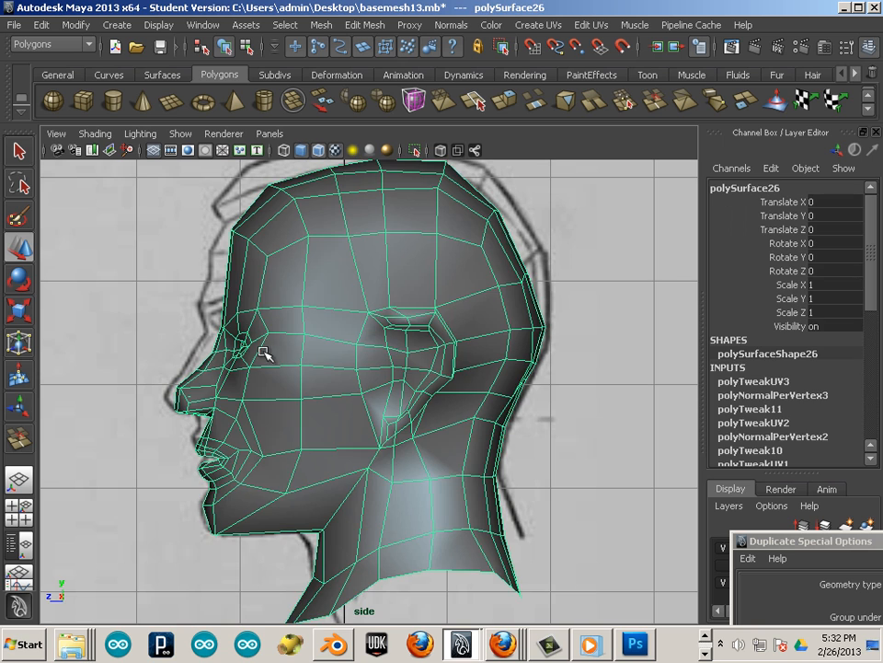
scroll(295, 361, up, 3)
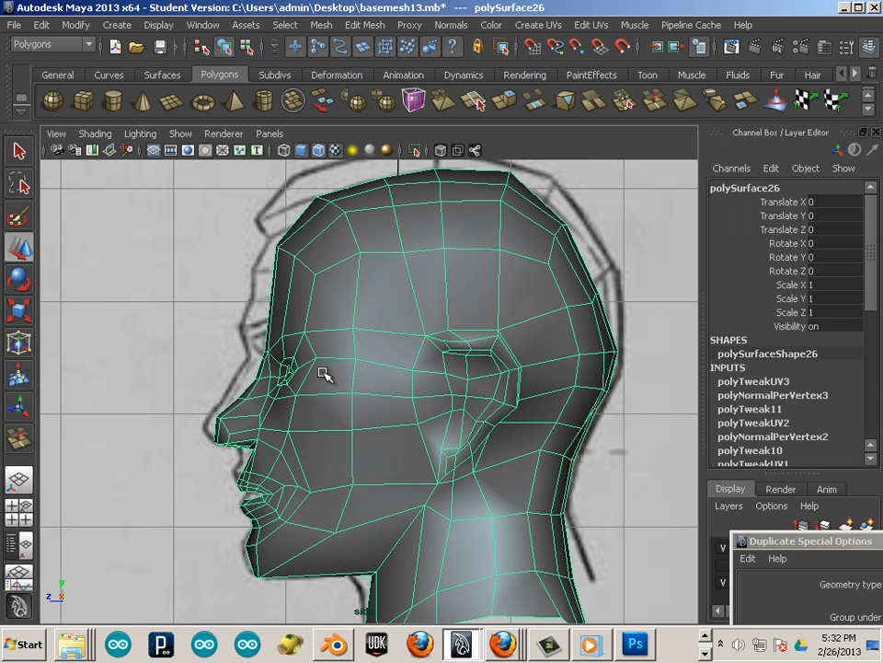
click(93, 135)
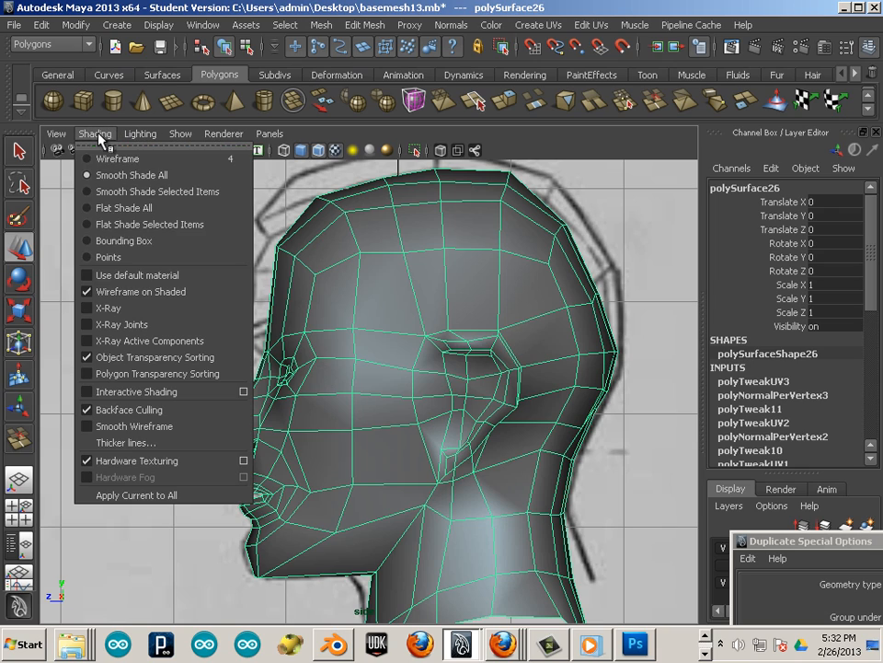
click(122, 309)
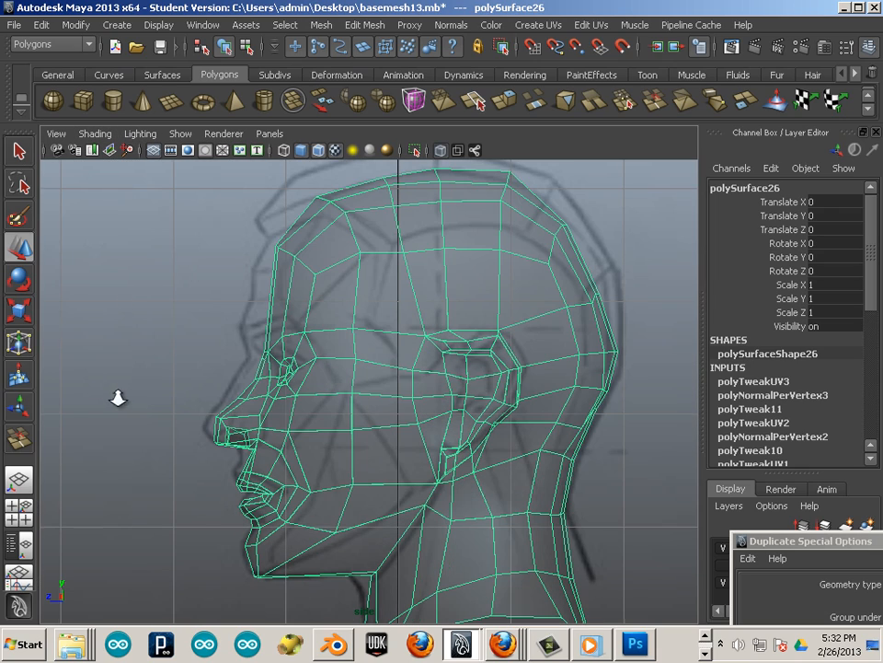
scroll(229, 430, up, 5)
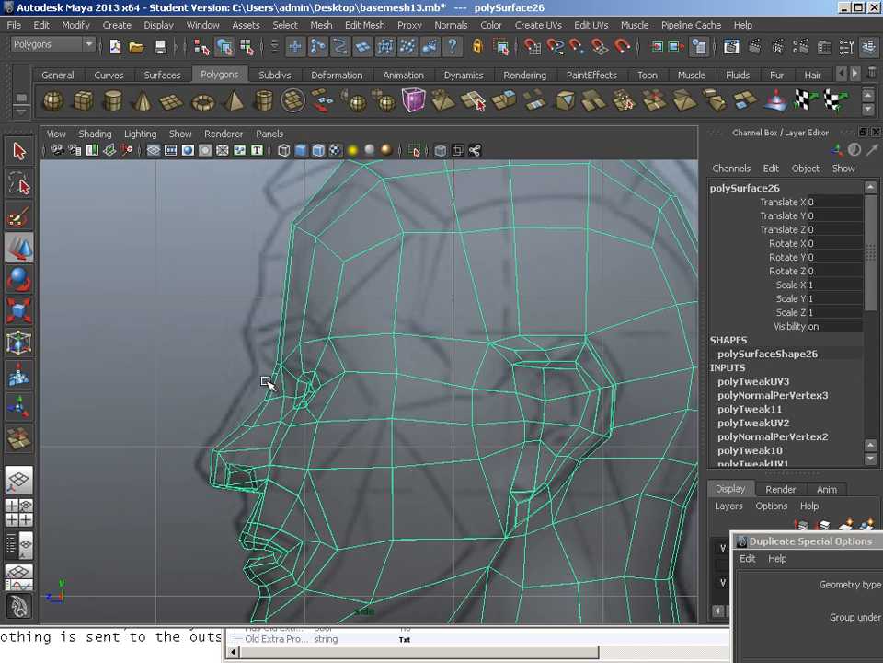
key(F8)
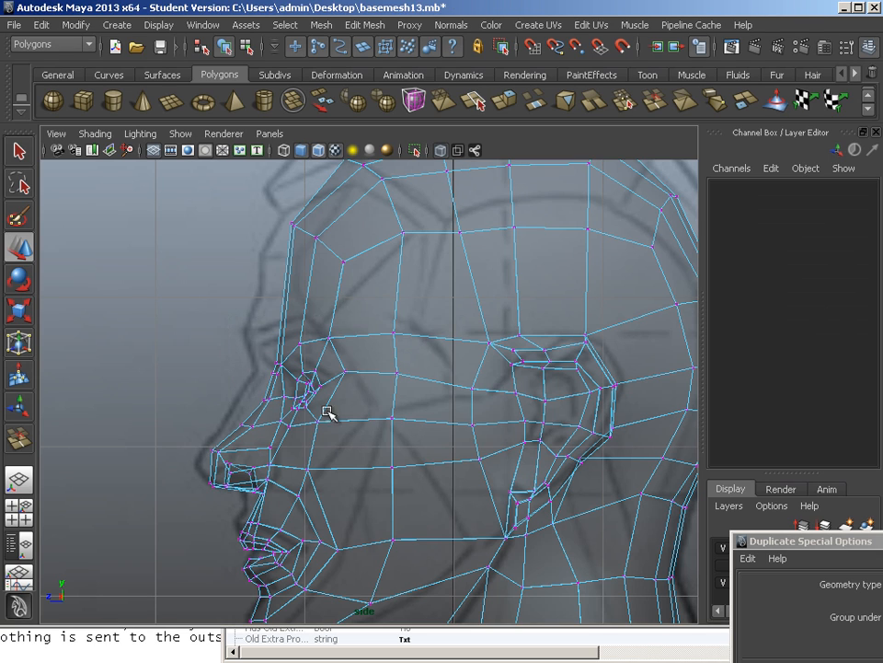
drag(240, 304, 361, 437)
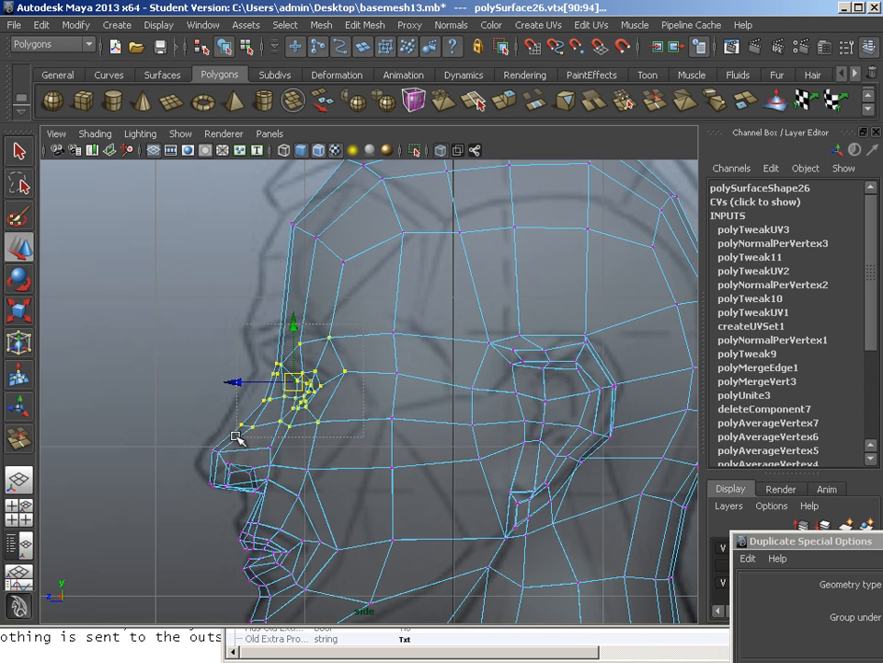
drag(299, 410, 299, 387)
click(321, 365)
scroll(365, 368, down, 3)
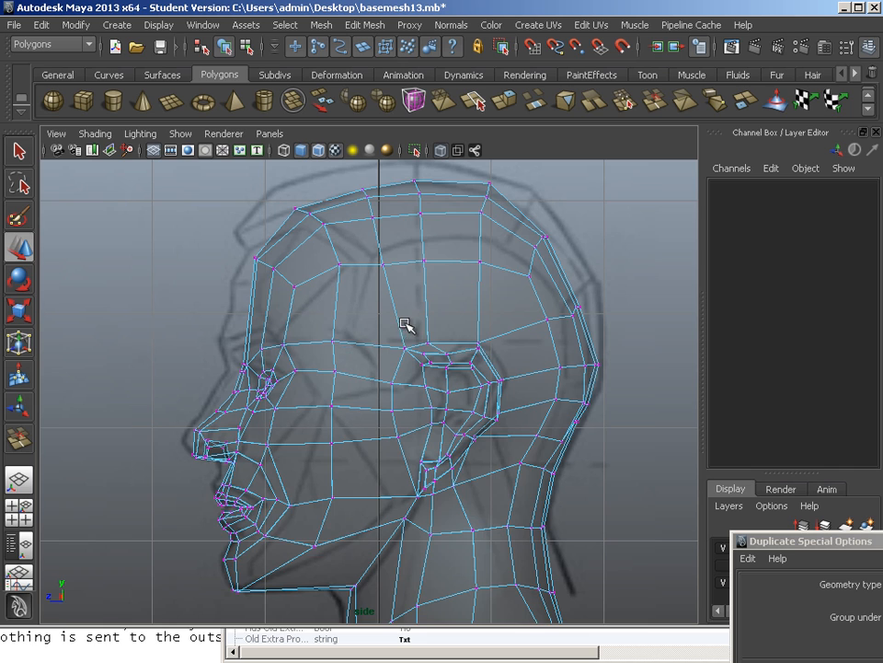
key(F8)
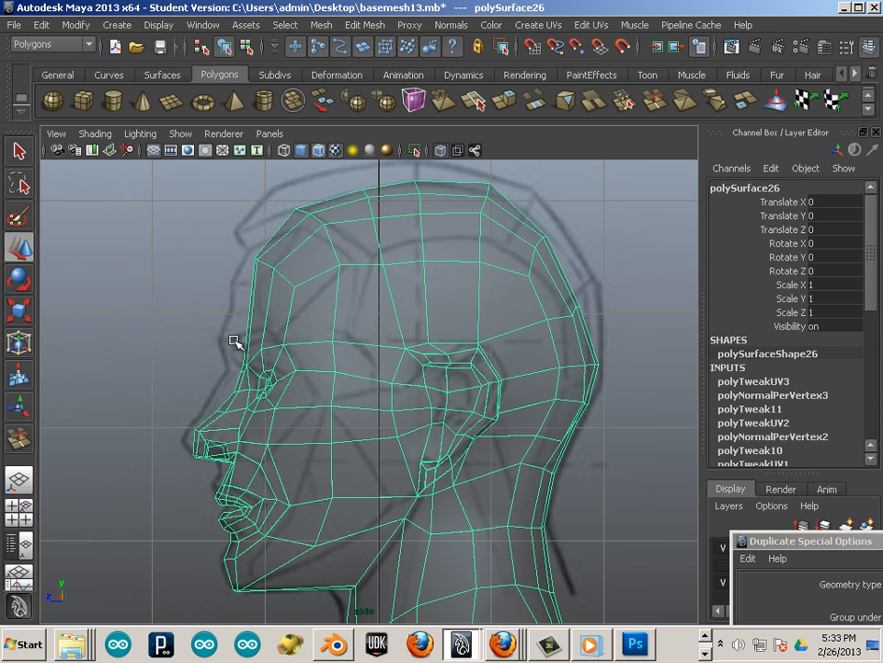
Select the vertices at the upper corner of the forehead and move them slightly up and forward
scroll(235, 342, down, 3)
scroll(235, 341, up, 2)
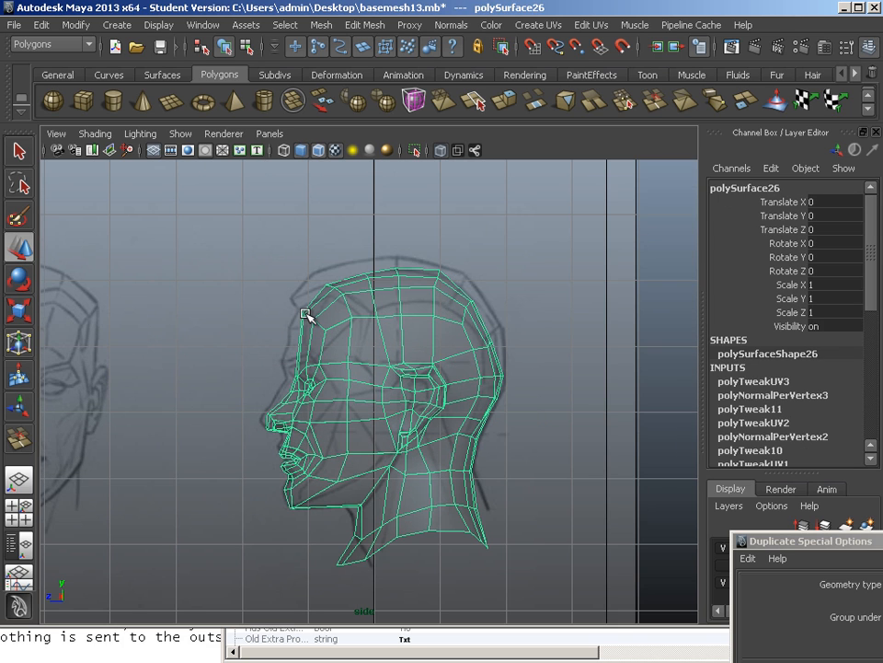
key(F8)
drag(290, 322, 335, 342)
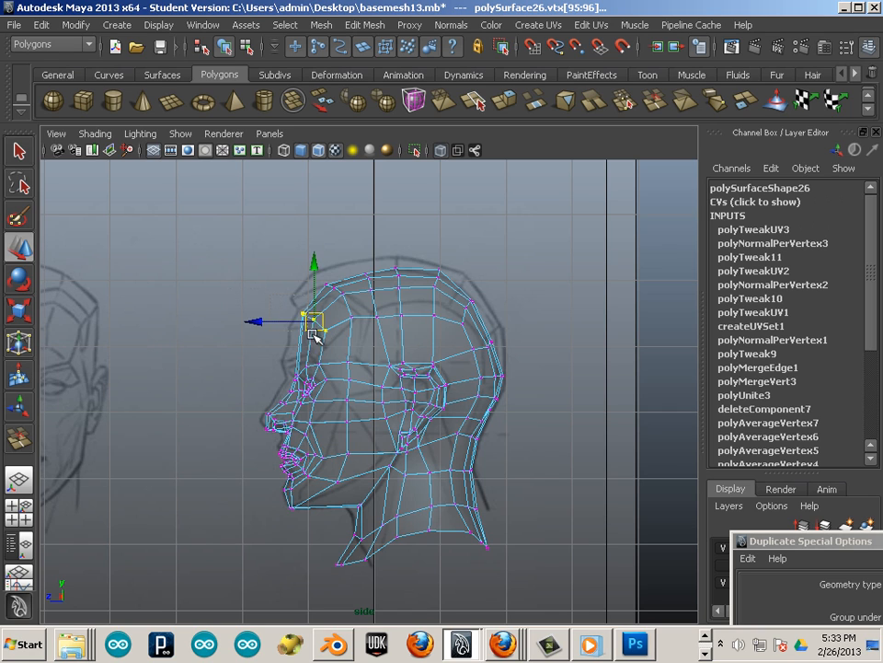
click(281, 307)
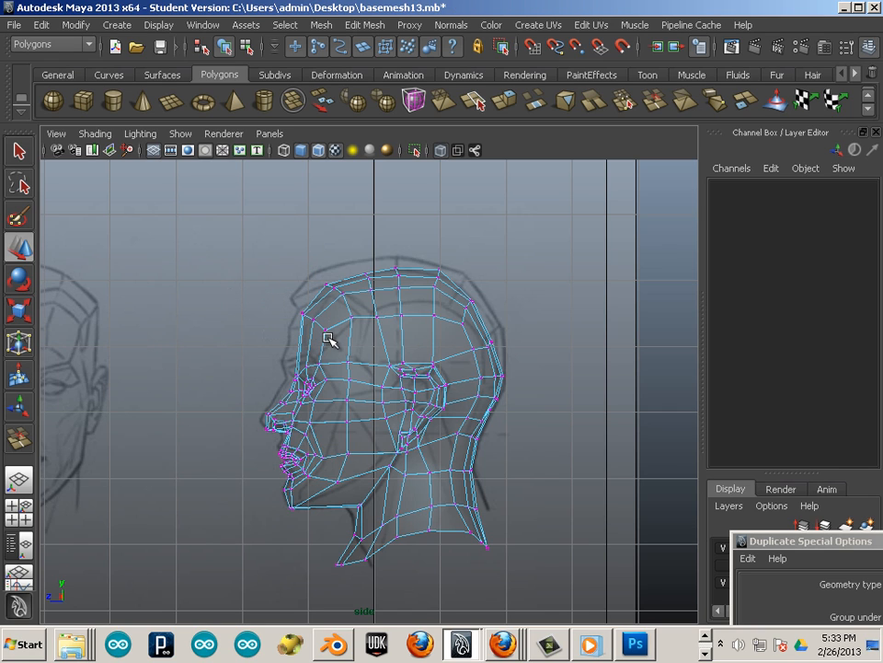
drag(330, 340, 303, 312)
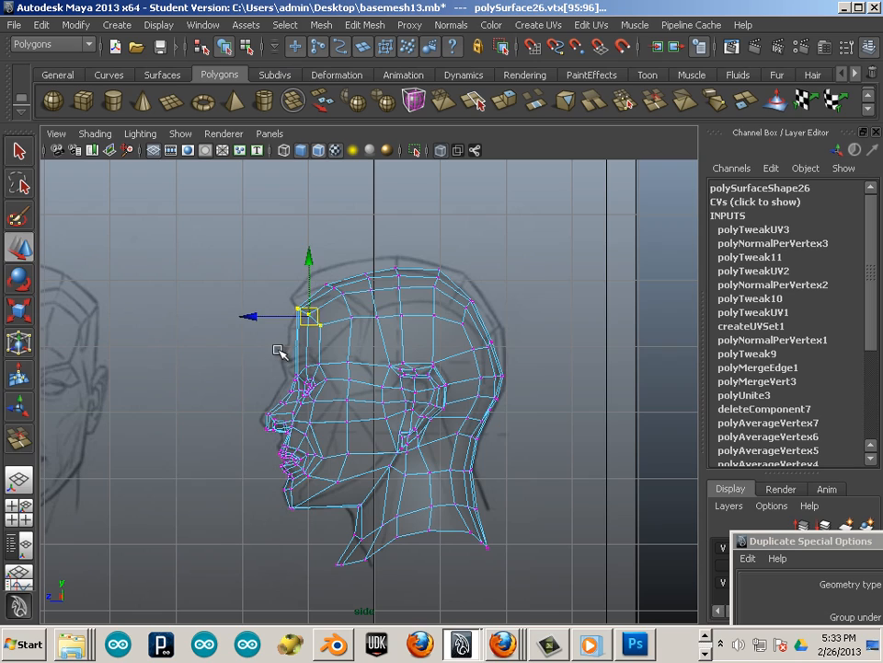
Select all vertices around the eye and upper nose bridge and shift them slightly up and forward
scroll(279, 352, up, 8)
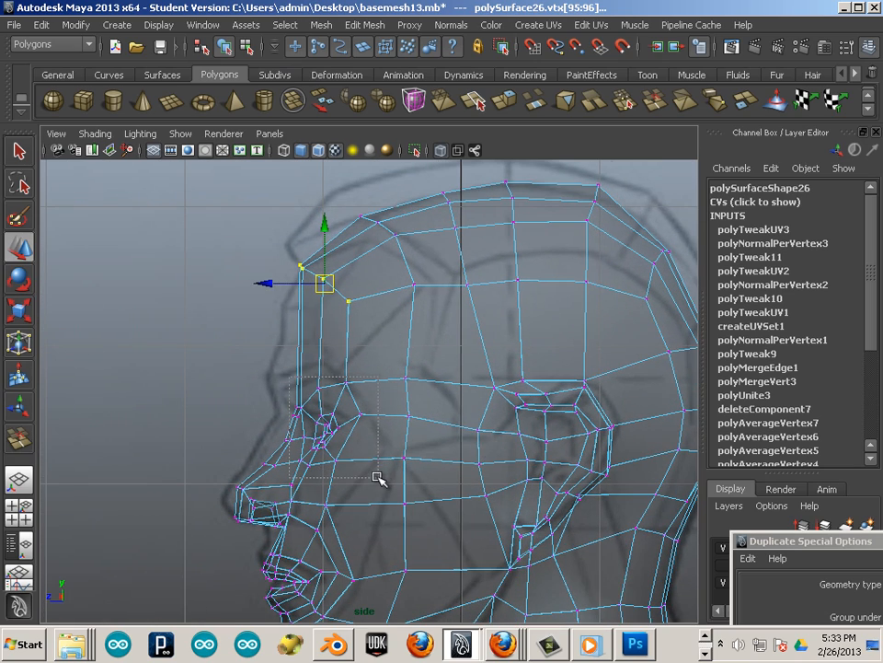
drag(377, 477, 377, 478)
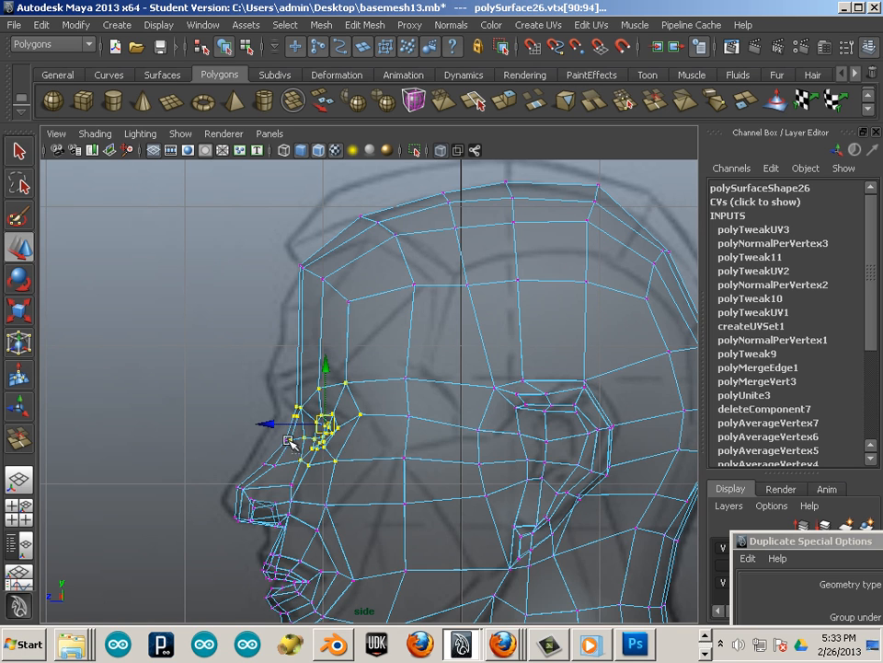
drag(323, 430, 320, 424)
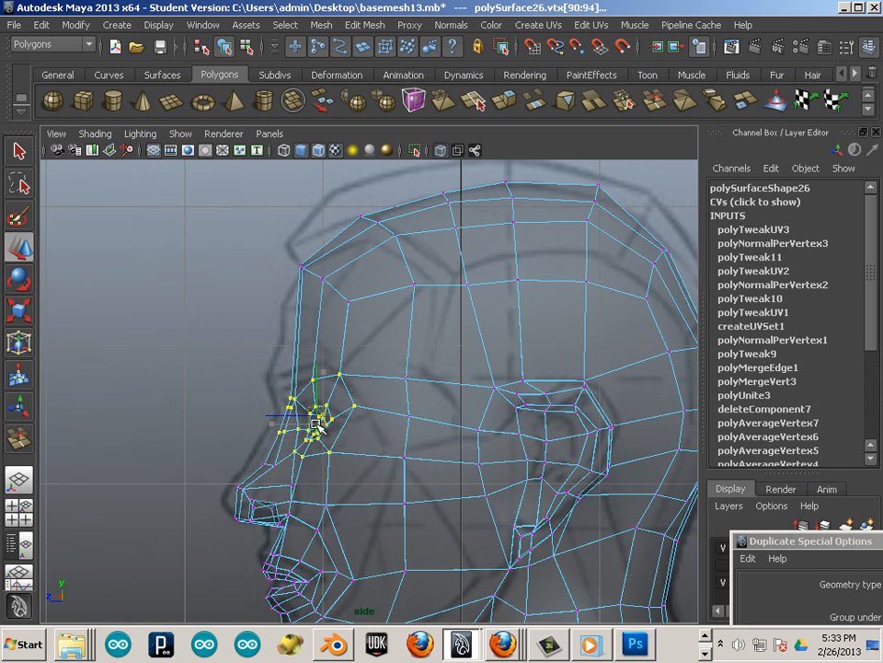
click(178, 378)
Raise the centre brow vertices to the brow line and move the nose bridge vertices below them forward toward the reference profile
alt+middle_drag(238, 374, 308, 392)
scroll(359, 402, up, 5)
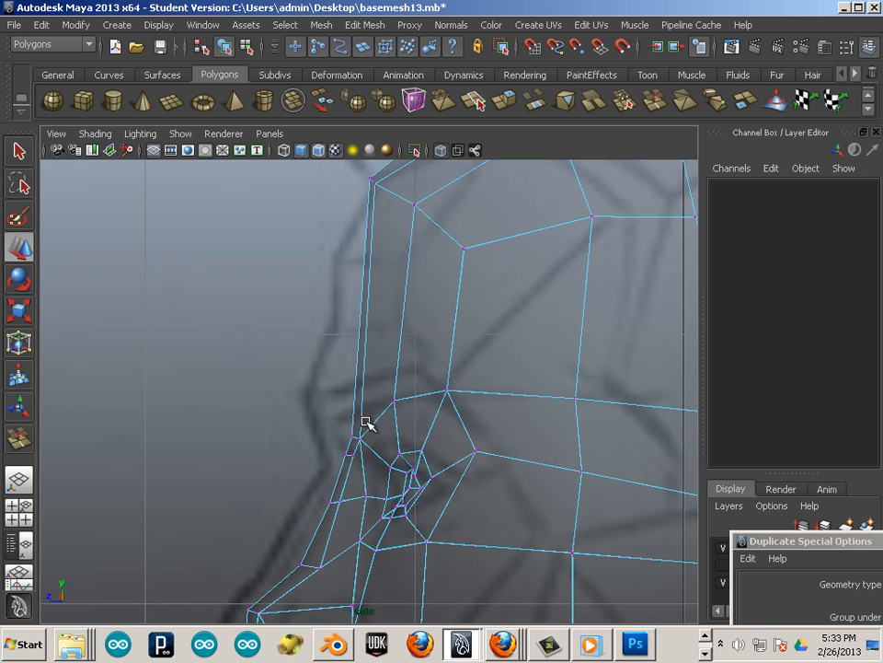
click(359, 442)
mouse_move(357, 440)
mouse_down()
mouse_move(339, 424)
mouse_move(347, 409)
mouse_move(358, 466)
mouse_move(341, 463)
mouse_move(335, 517)
mouse_move(346, 521)
mouse_move(324, 508)
mouse_up()
alt+middle_drag(323, 533, 340, 433)
drag(295, 437, 309, 464)
click(229, 429)
alt+right_drag(386, 405, 289, 377)
alt+middle_drag(305, 394, 292, 416)
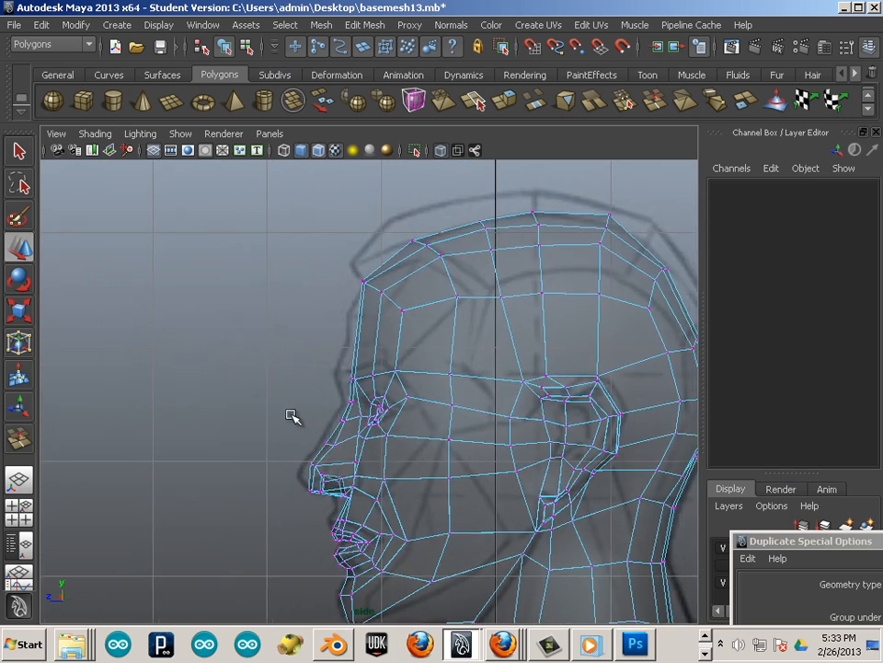
In the side view, move the vertices at the eye's lower outer corner slightly back and select the inner eyelid vertices
alt+right_drag(368, 447, 574, 536)
alt+middle_drag(458, 479, 392, 469)
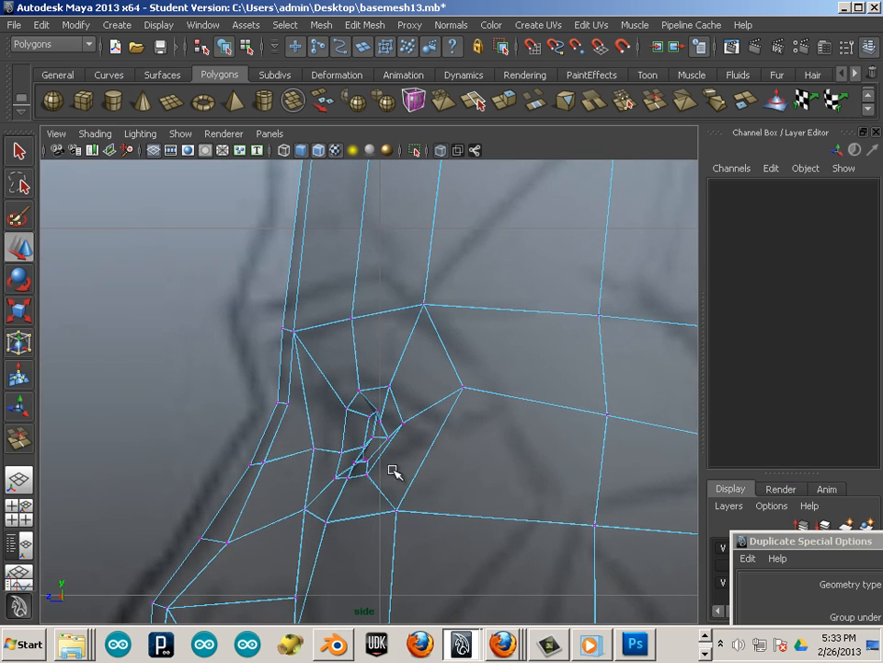
click(367, 471)
drag(369, 473, 387, 477)
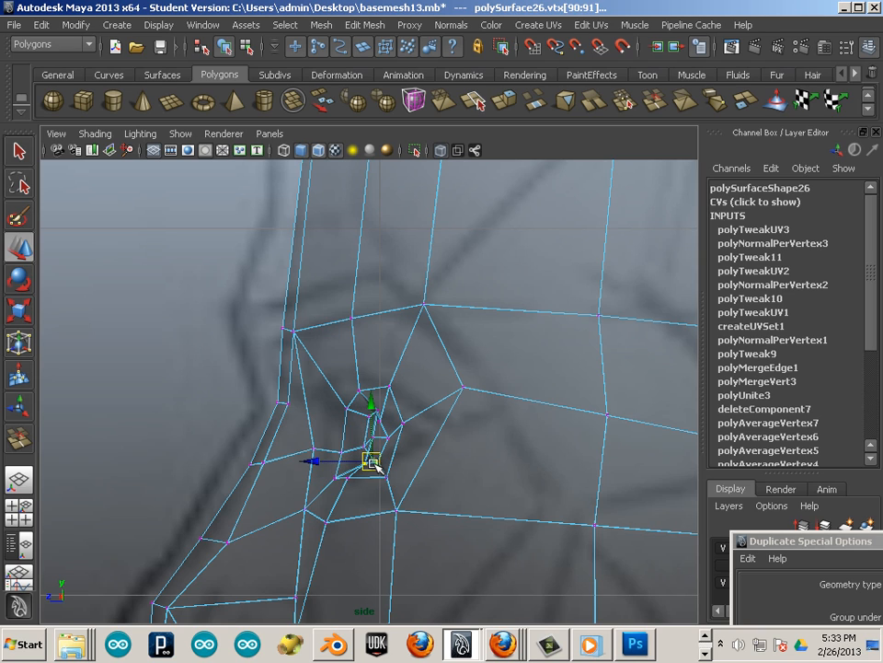
click(361, 428)
drag(359, 403, 394, 470)
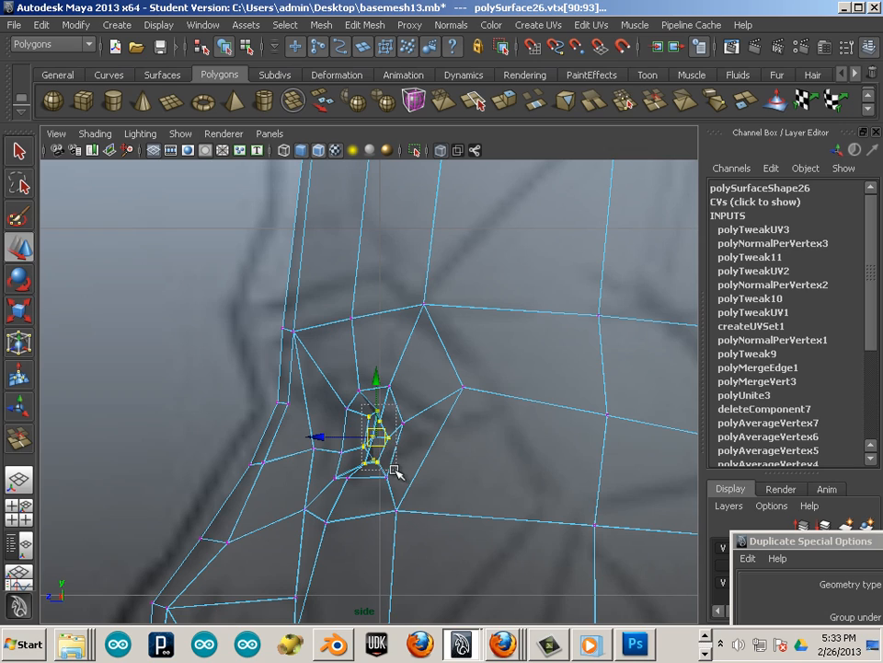
In the front view, nudge the centre vertex of the upper eyelid's inner edge slightly up and outward
scroll(387, 443, down, 10)
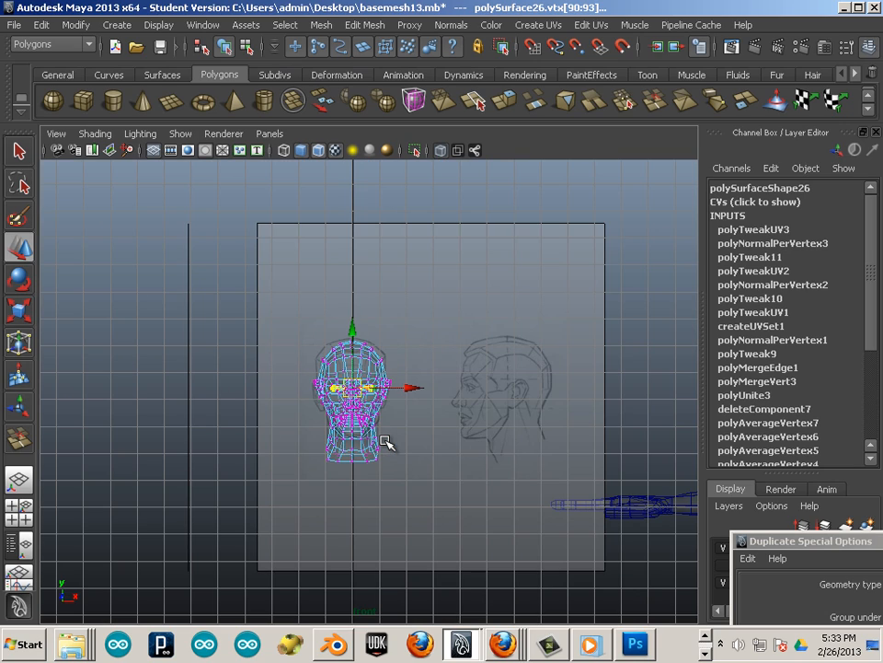
scroll(380, 437, up, 10)
alt+middle_drag(306, 434, 366, 485)
alt+right_drag(365, 486, 381, 476)
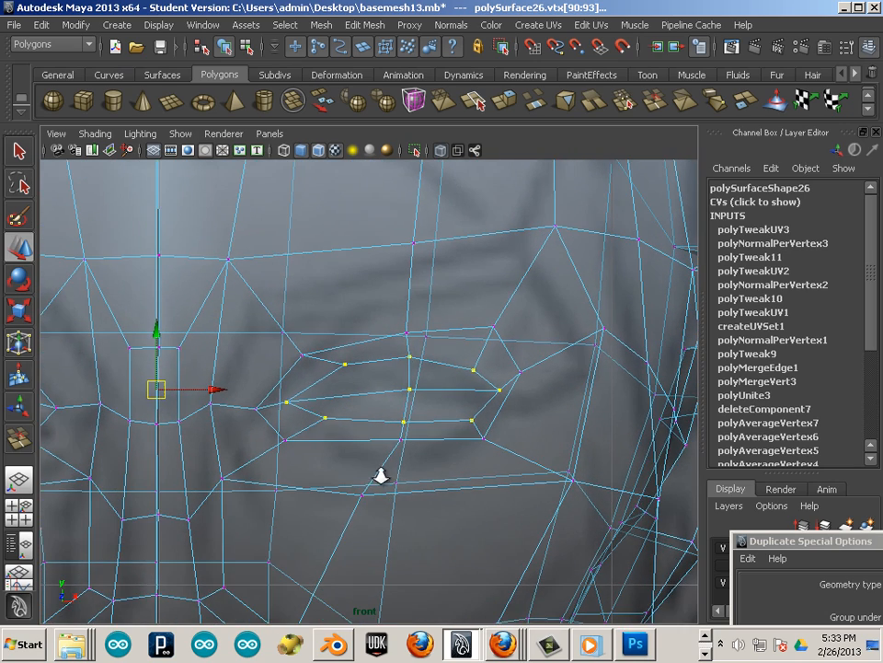
click(409, 357)
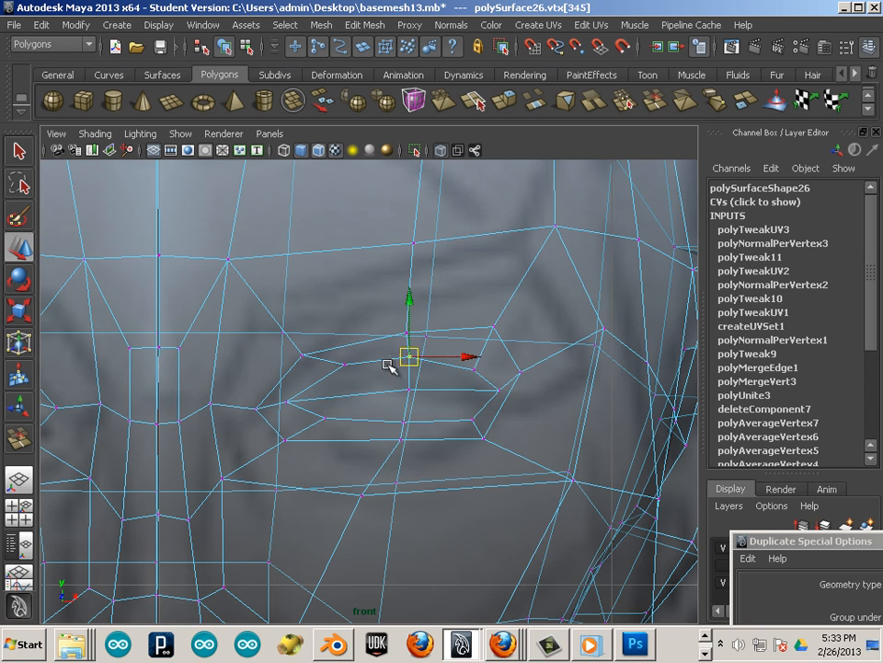
click(406, 424)
Try to move the lower eyelid's centre vertex down, undo it, and select the matching vertices on both eyes
click(386, 445)
click(399, 444)
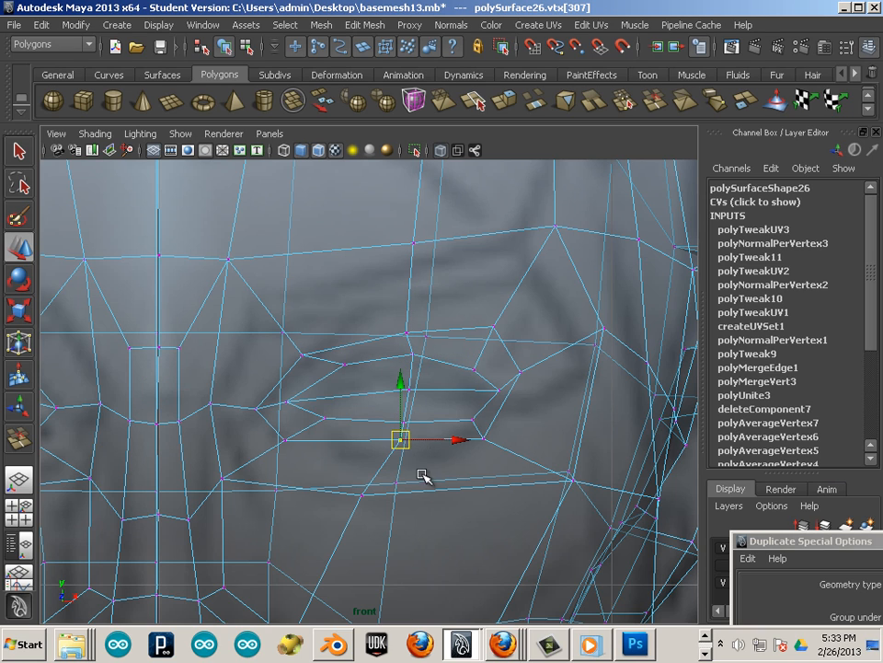
drag(401, 444, 393, 452)
click(302, 446)
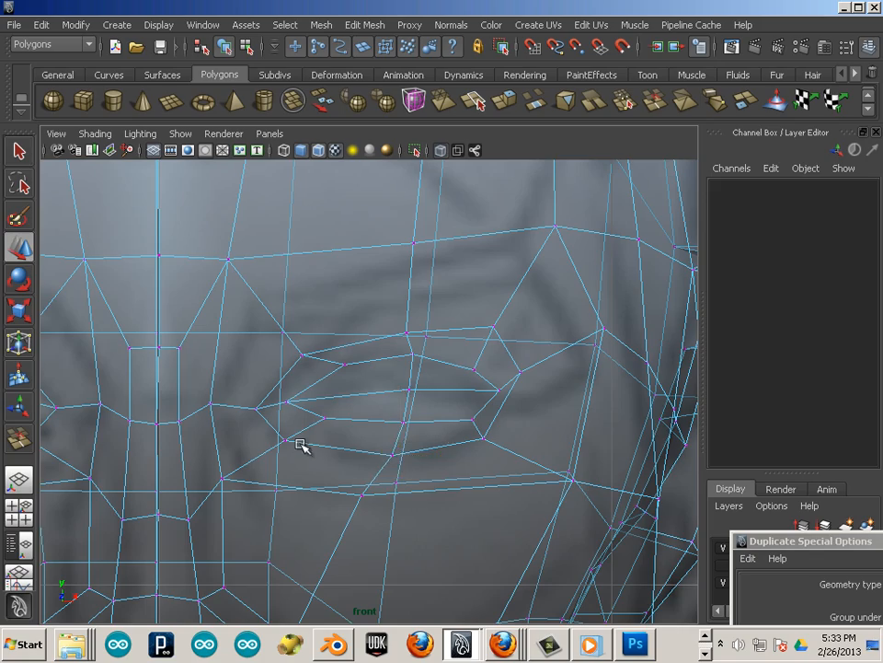
scroll(305, 430, down, 10)
alt+right_drag(300, 424, 615, 549)
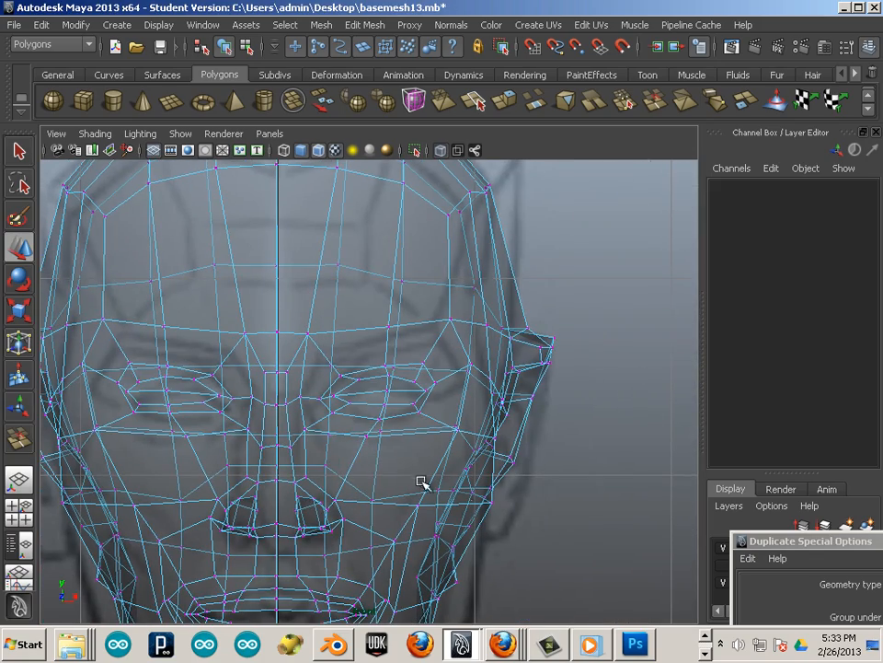
key(ctrl+z)
key(ctrl+z)
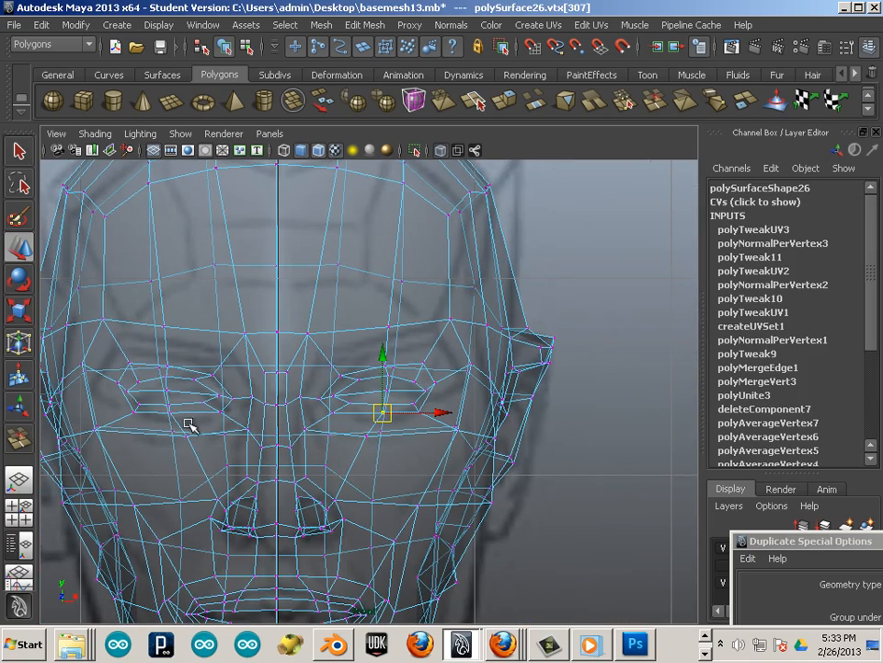
shift+drag(138, 410, 137, 409)
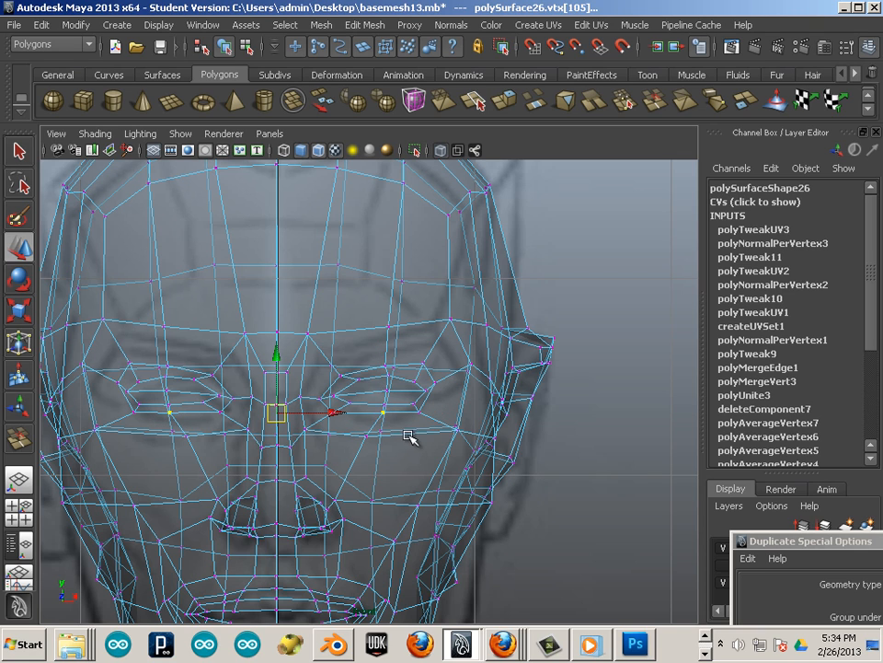
shift+drag(359, 406, 354, 402)
click(369, 429)
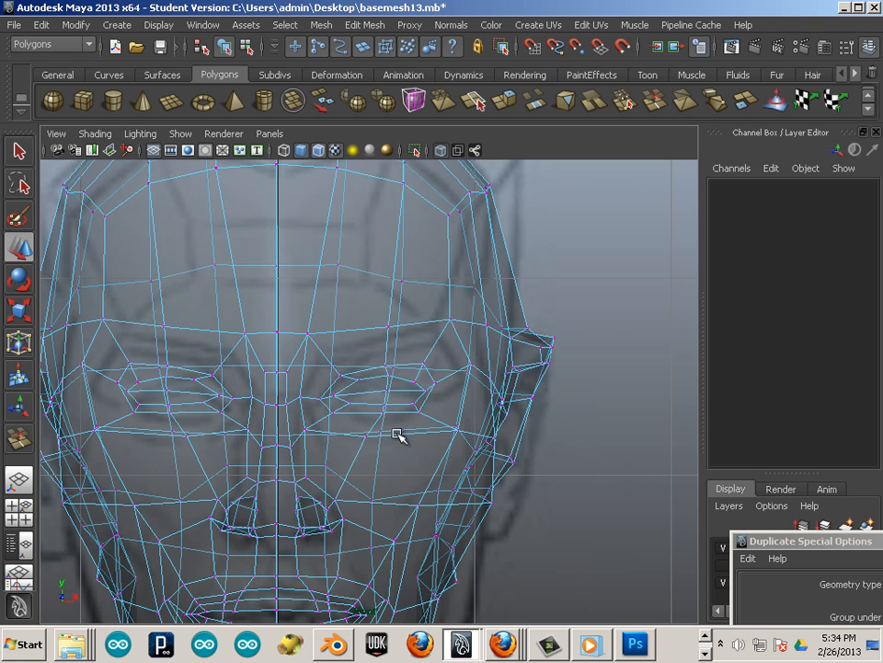
Return to the perspective view, select the whole head as an object and turn off X-Ray shading
scroll(411, 438, down, 8)
key(space)
key(space)
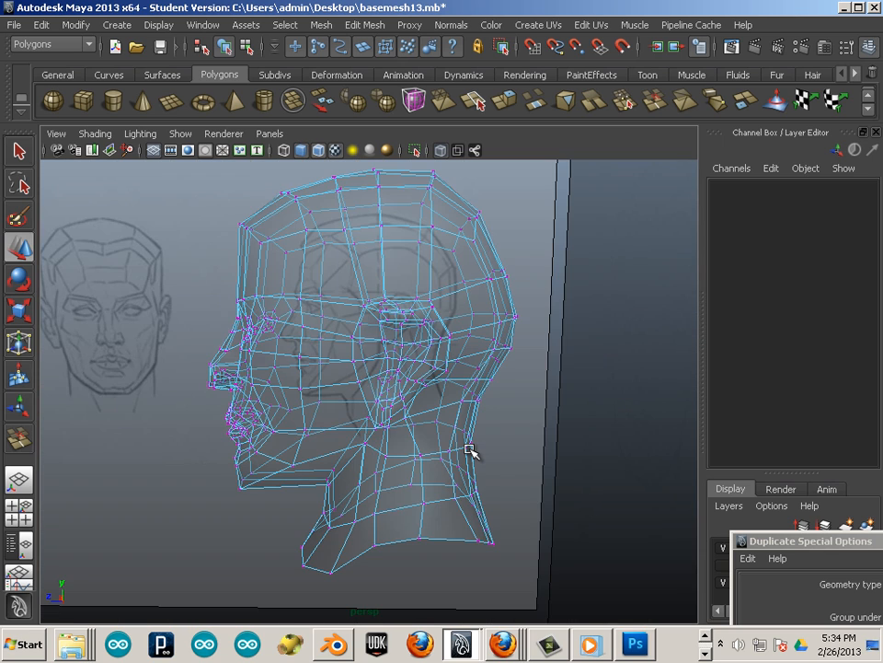
key(ctrl+z)
click(361, 463)
alt+drag(159, 421, 302, 415)
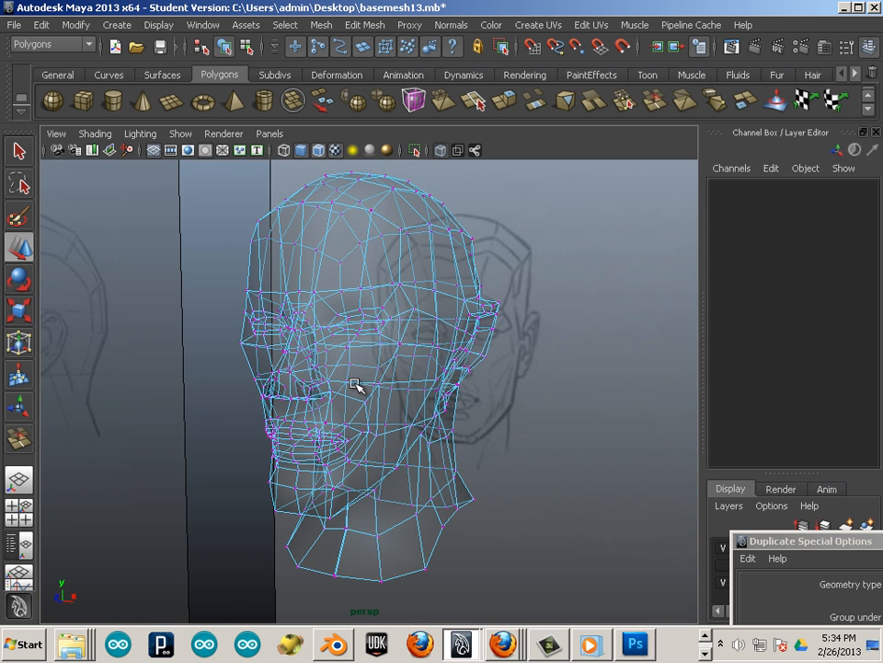
key(F8)
click(422, 330)
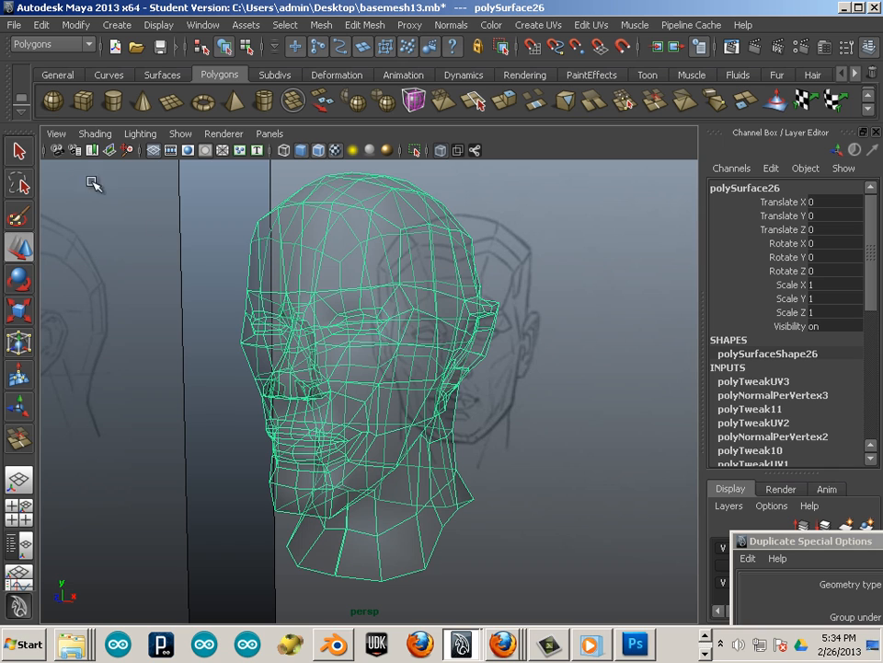
click(95, 133)
click(92, 307)
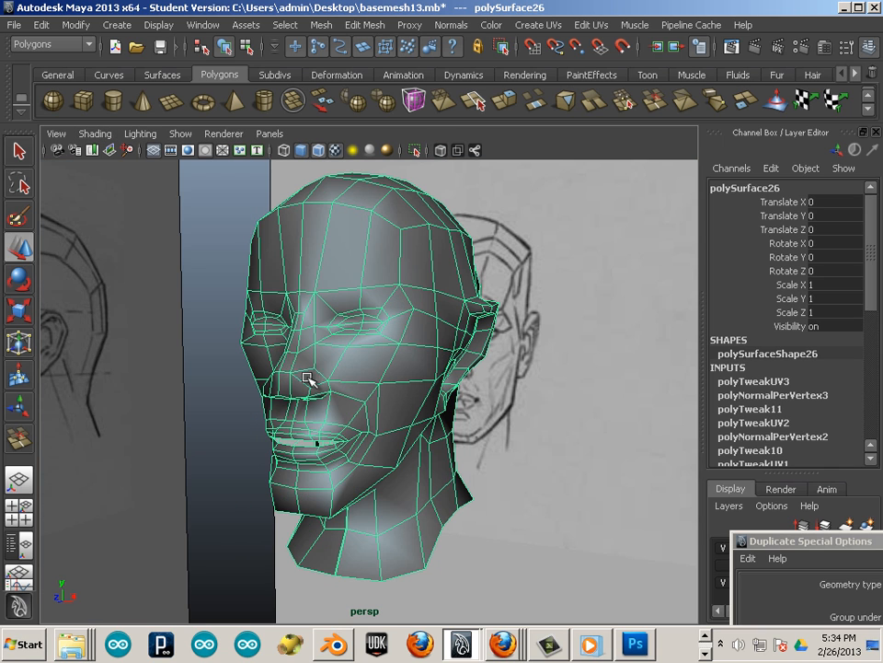
alt+drag(445, 480, 392, 381)
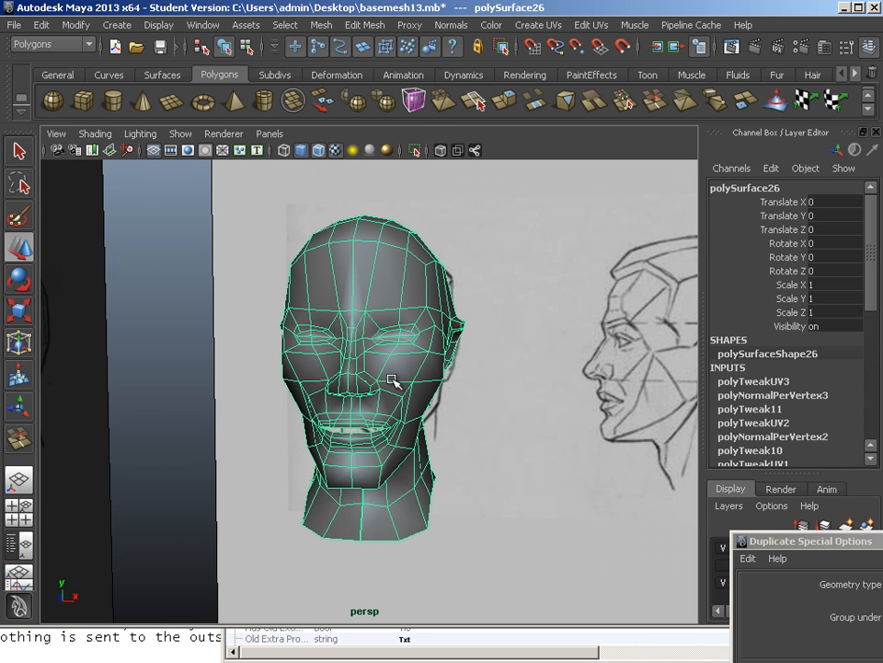
Try to adjust the vertices inside the ear hollow, checking them from both sides of the head
click(493, 469)
alt+drag(493, 469, 327, 385)
alt+right_drag(328, 384, 377, 376)
alt+drag(268, 351, 275, 338)
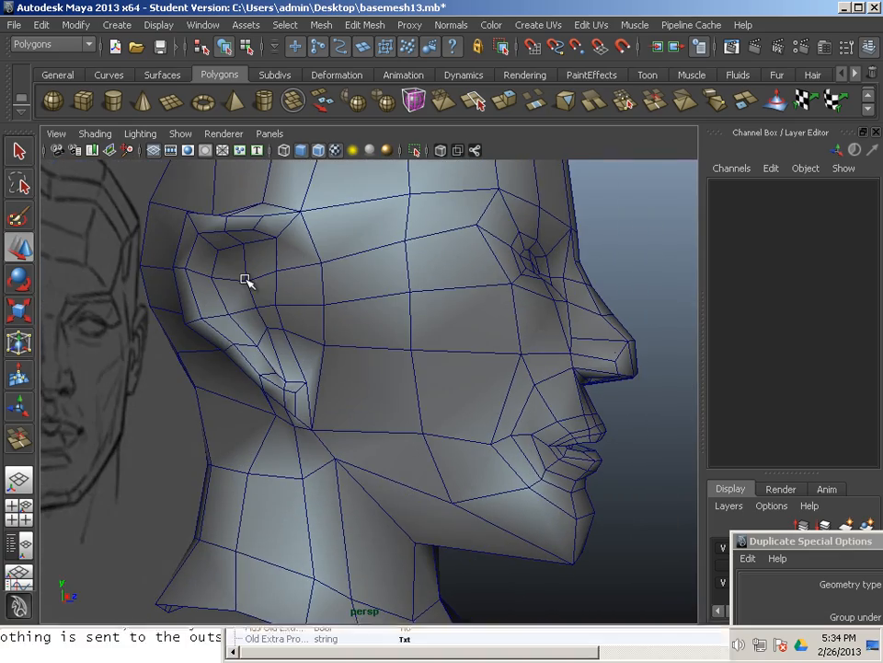
key(F8)
click(250, 283)
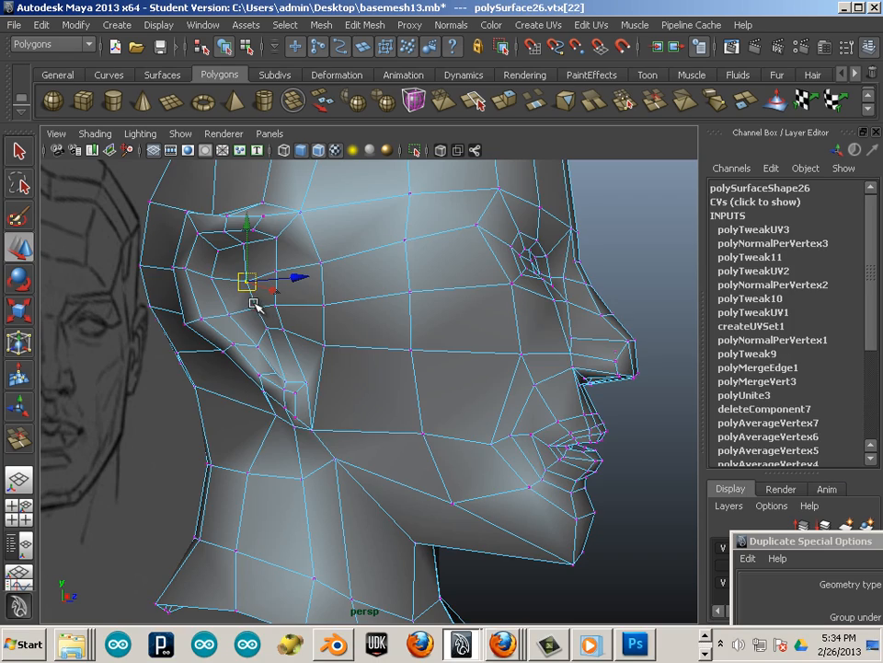
shift+click(253, 303)
alt+drag(350, 357, 275, 329)
alt+drag(326, 352, 268, 322)
alt+drag(193, 345, 262, 338)
click(300, 368)
click(292, 329)
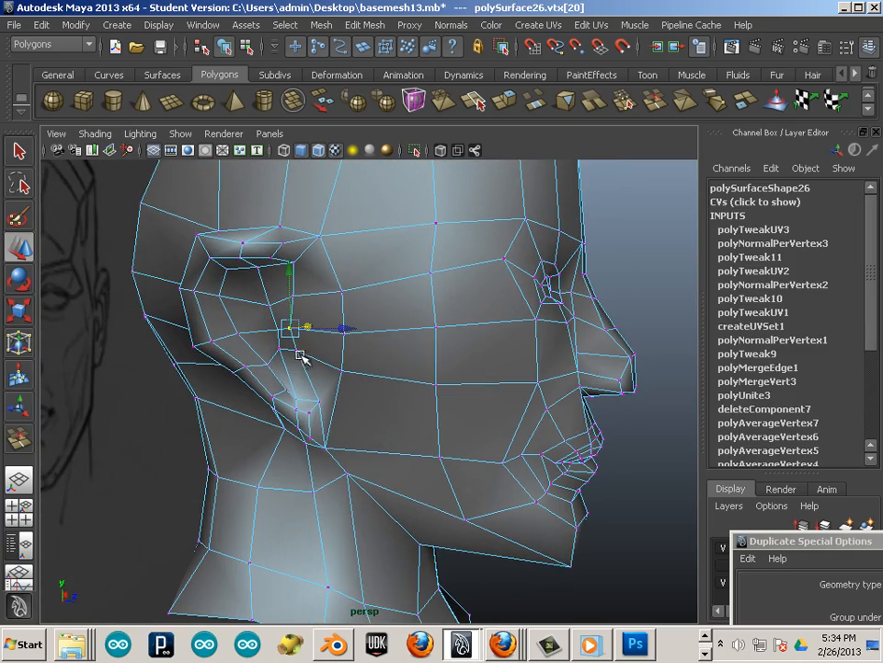
alt+drag(384, 388, 117, 396)
key(ctrl+z)
key(ctrl+z)
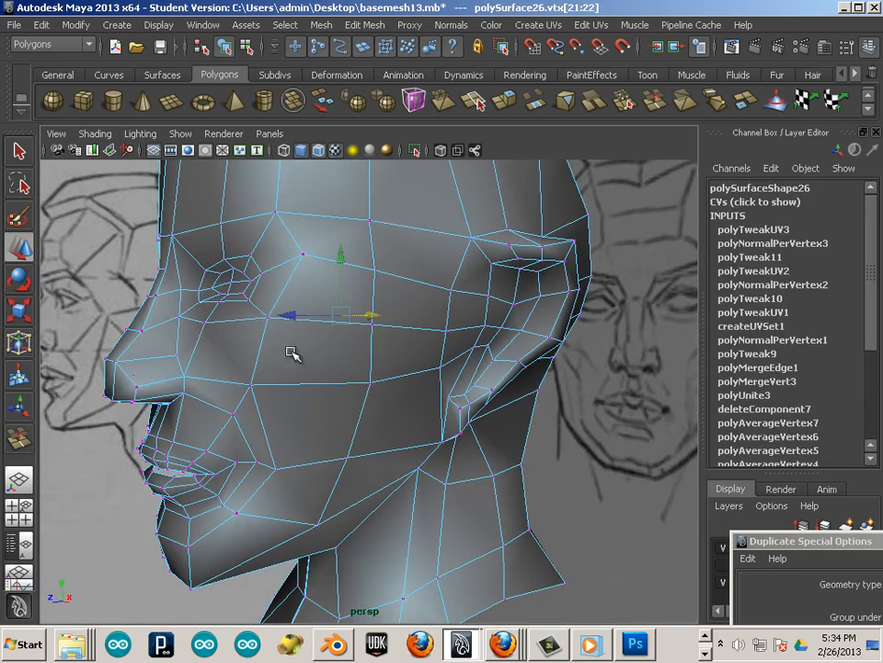
Move the three vertices along the ear hollow's front edge slightly forward toward the face
alt+drag(292, 353, 408, 318)
drag(335, 288, 323, 288)
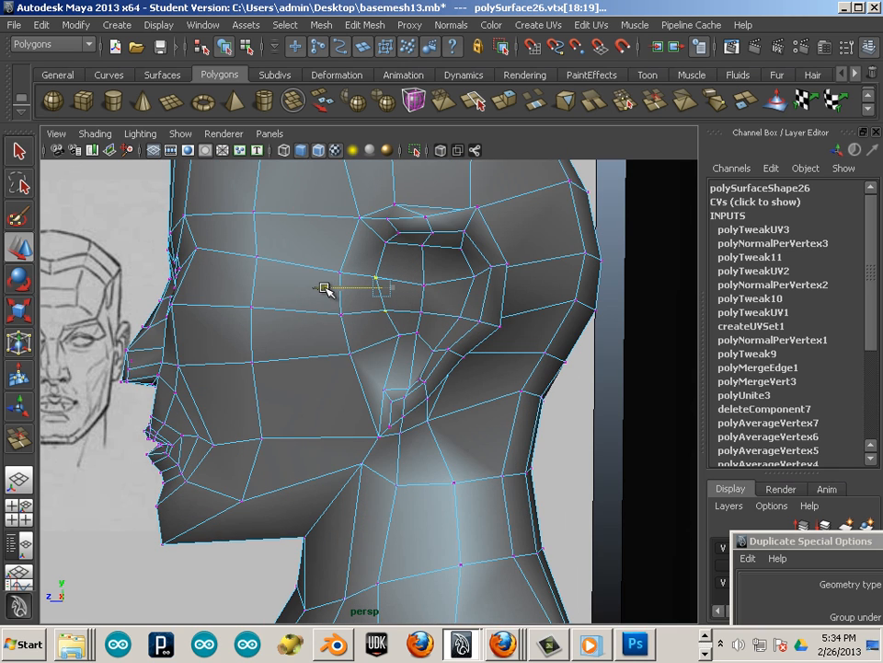
drag(409, 299, 366, 314)
drag(329, 312, 317, 312)
drag(405, 326, 359, 346)
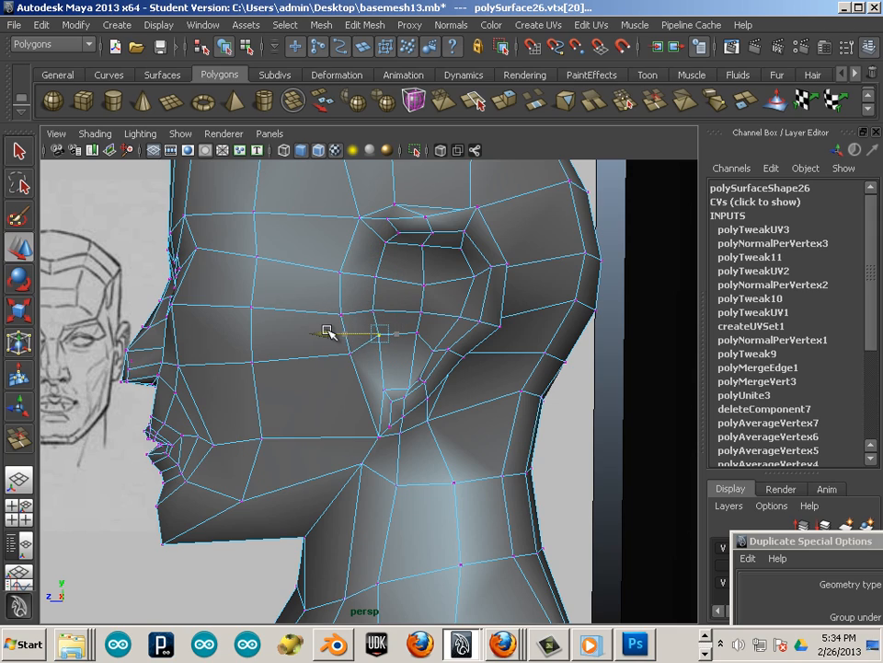
click(241, 371)
In the front view, select all faces of the head's negative X half and delete them
scroll(237, 365, down, 2)
alt+drag(237, 365, 263, 318)
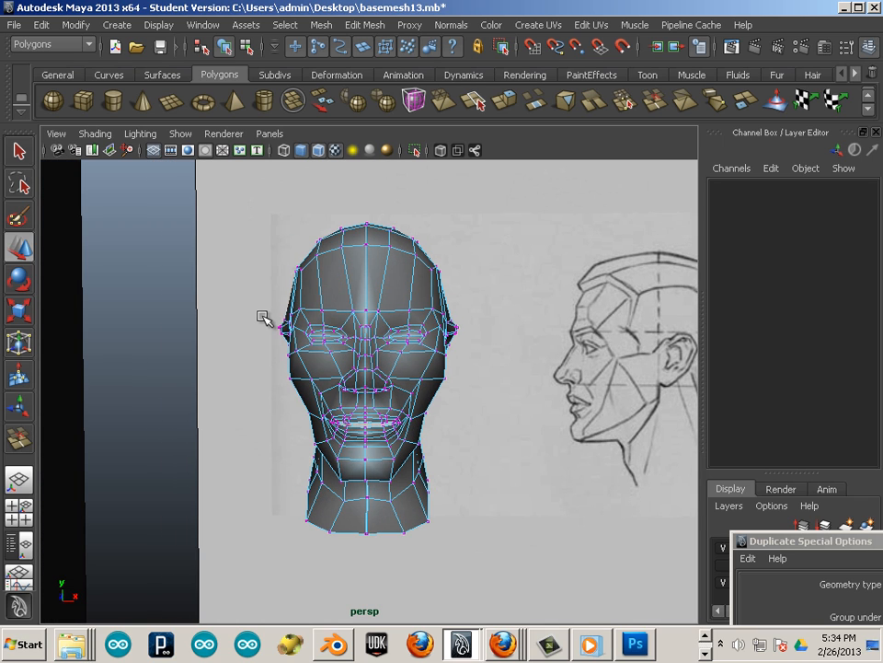
key(space)
key(space)
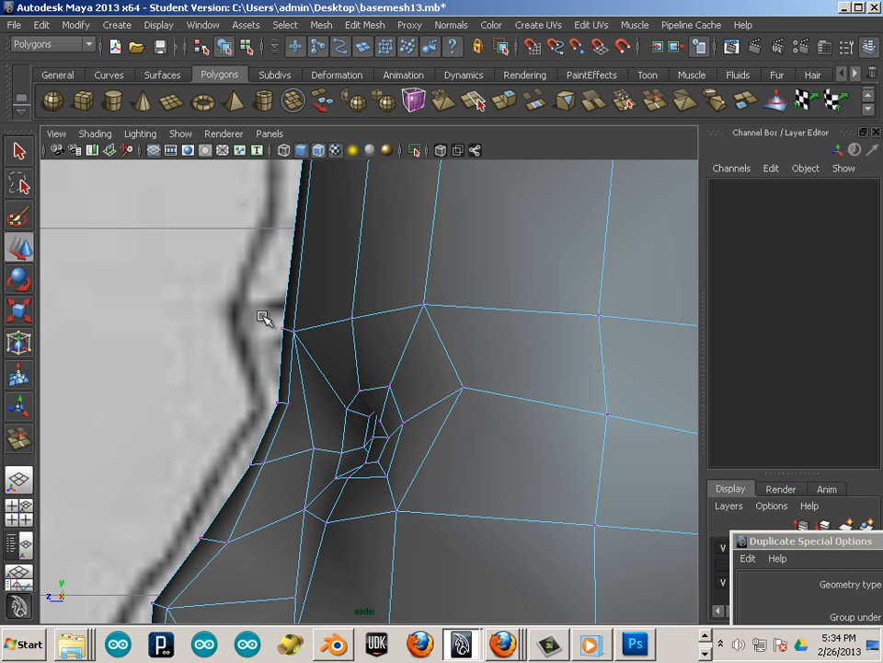
key(space)
key(space)
scroll(337, 396, up, 6)
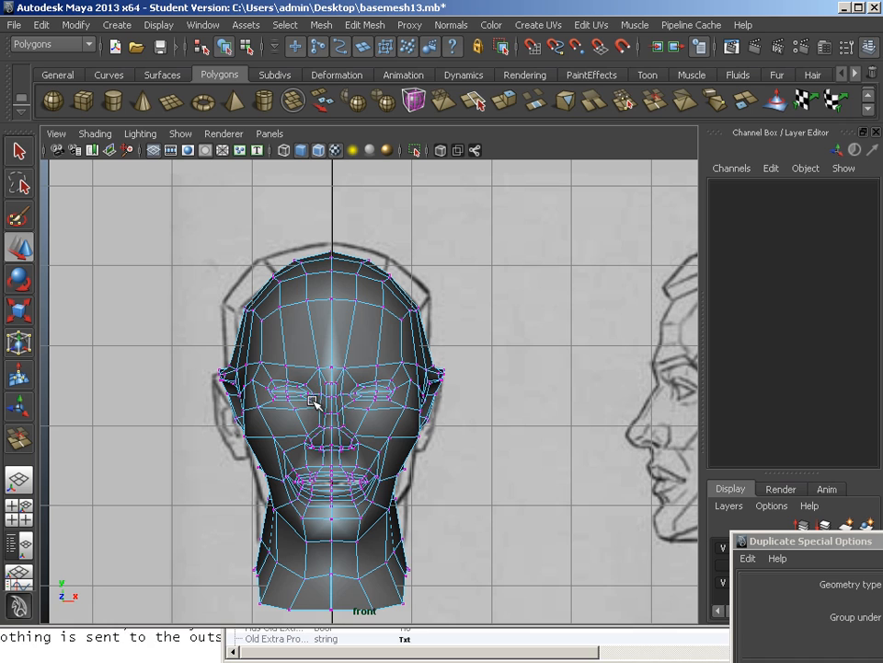
right_drag(301, 393, 302, 405)
drag(199, 220, 327, 653)
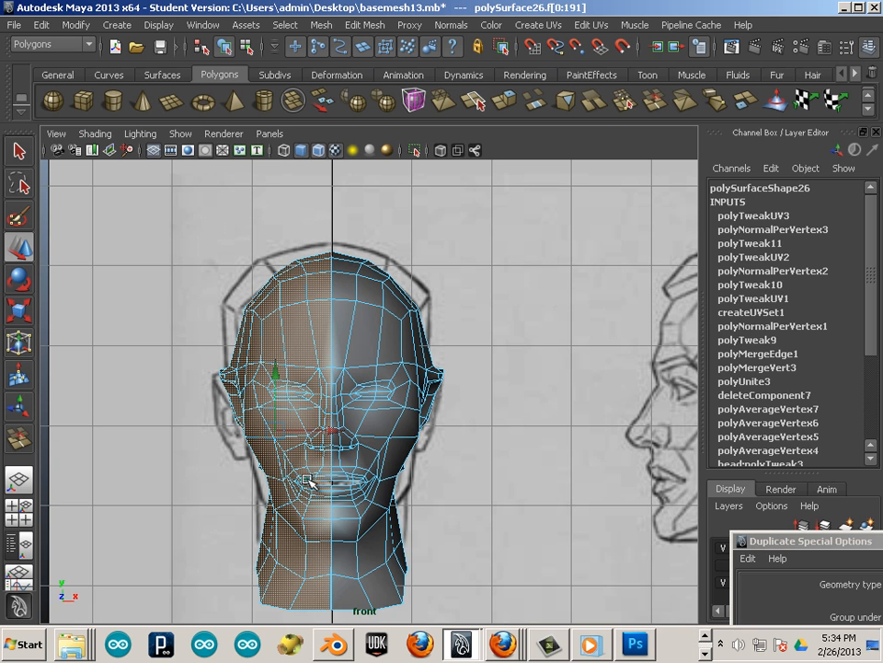
key(Delete)
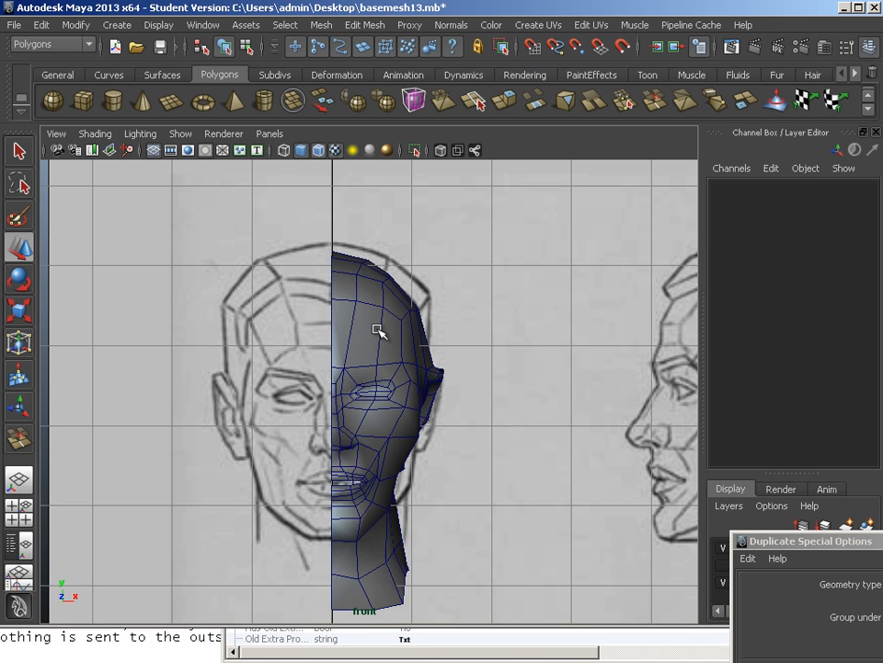
Select the remaining half head, centre its pivot, and snap the pivot to a brow vertex on the centre seam
click(377, 329)
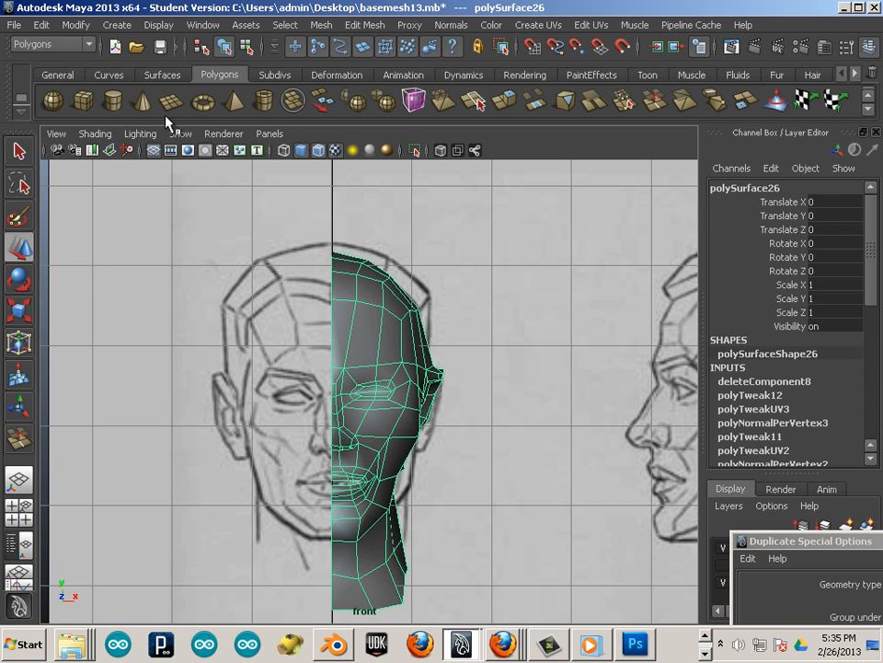
click(78, 26)
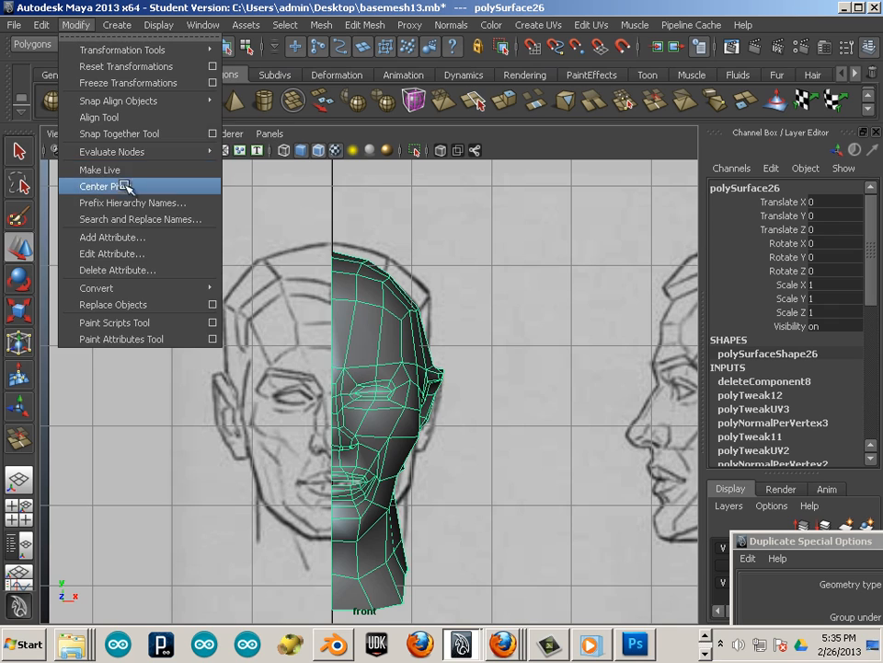
click(115, 187)
key(d)
key(v)
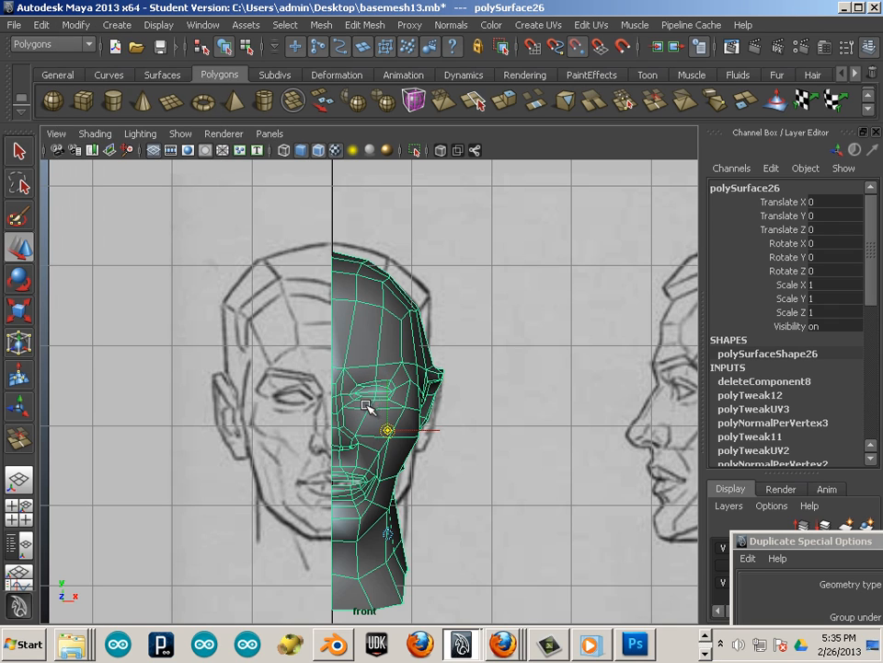
drag(386, 431, 340, 369)
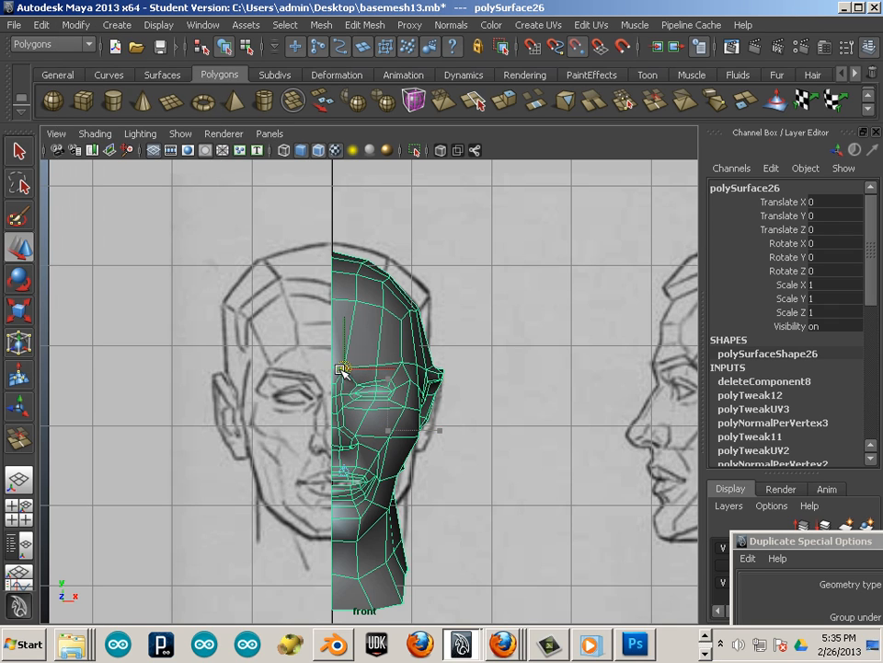
Create a mirrored copy of the half head with Duplicate Special and move it to Translate X -0.069
click(42, 25)
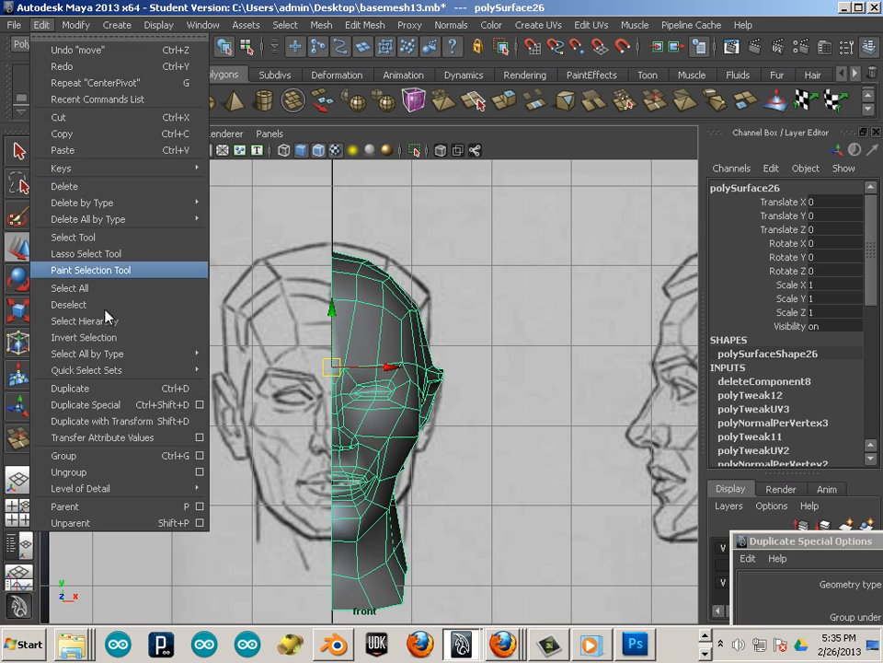
click(126, 405)
scroll(262, 433, up, 3)
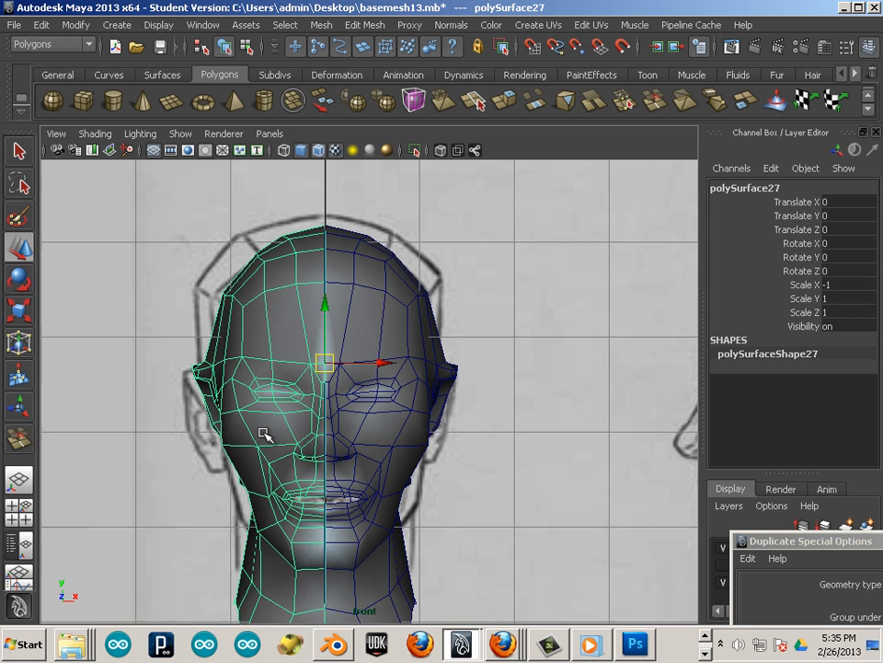
drag(370, 360, 363, 365)
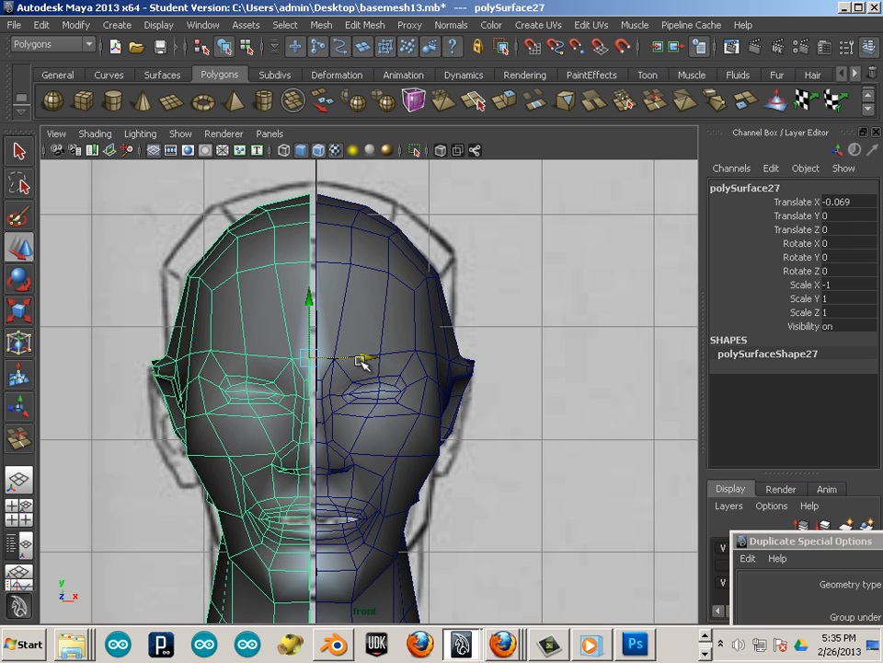
Select the original half head and its mirrored copy and combine them into one mesh
alt+middle_drag(441, 421, 369, 316)
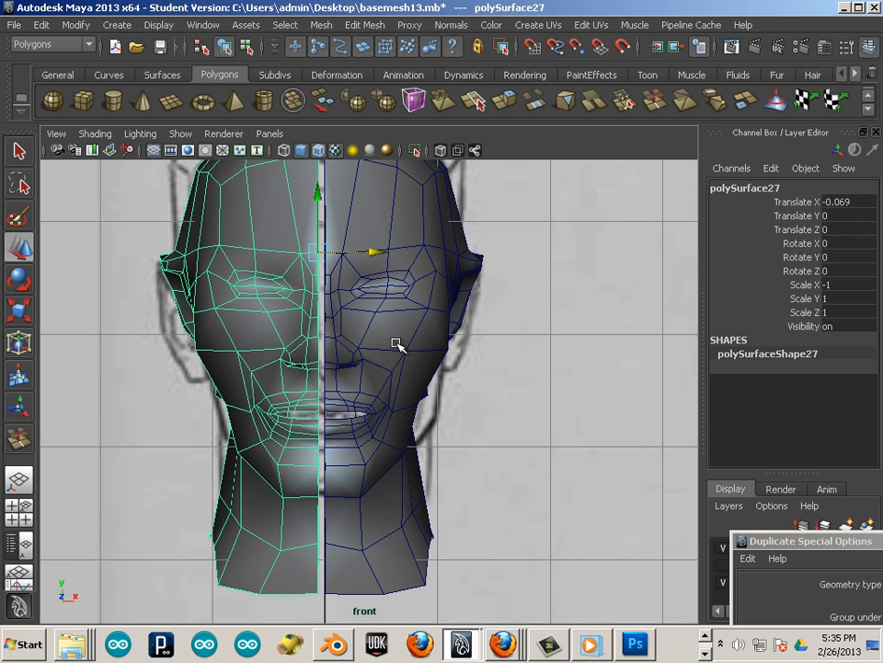
click(419, 323)
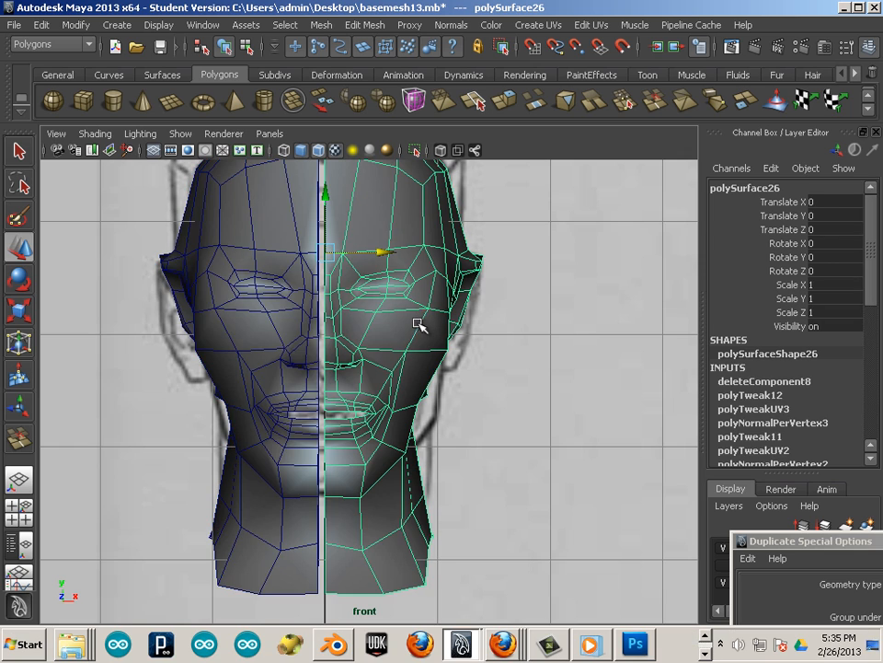
shift+click(293, 351)
click(321, 25)
click(340, 49)
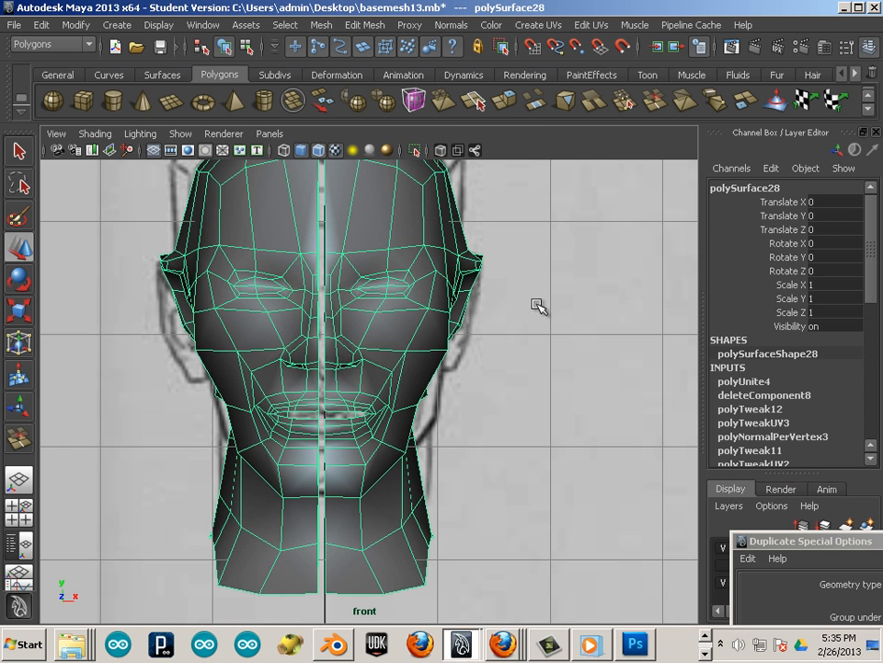
In the perspective view, use the Merge Edge Tool to join the lowest pair of seam edges at the back of the neck
key(space)
key(space)
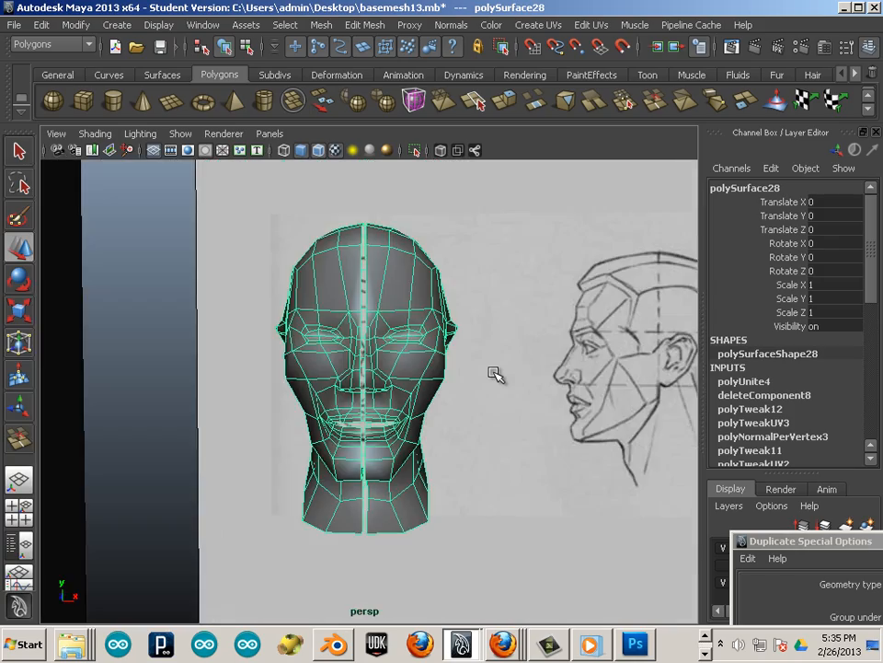
alt+drag(497, 375, 222, 387)
alt+right_drag(223, 386, 396, 405)
mouse_move(395, 404)
alt+mouse_down()
mouse_move(244, 415)
mouse_move(339, 375)
mouse_move(353, 443)
alt+mouse_up()
click(321, 25)
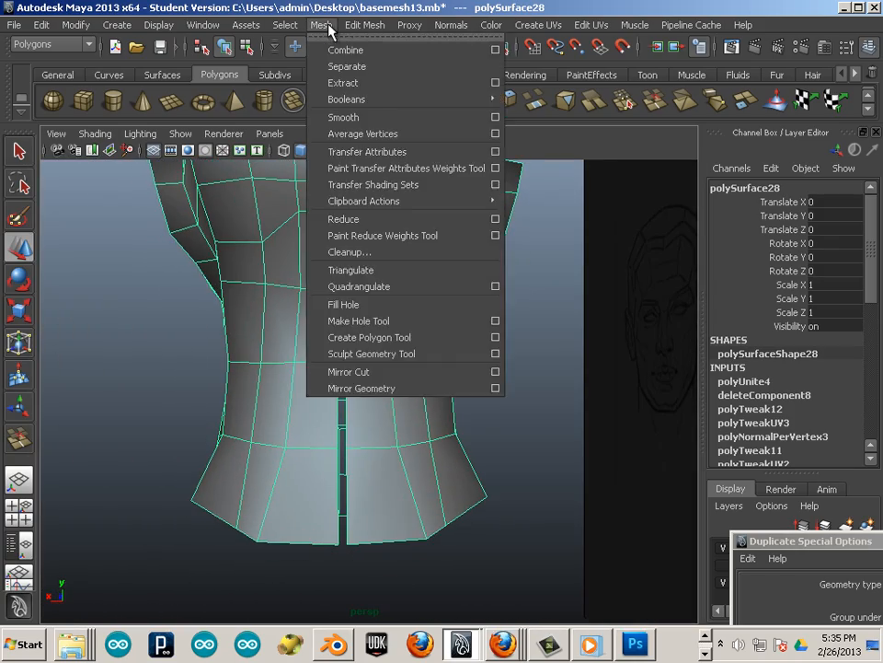
click(420, 471)
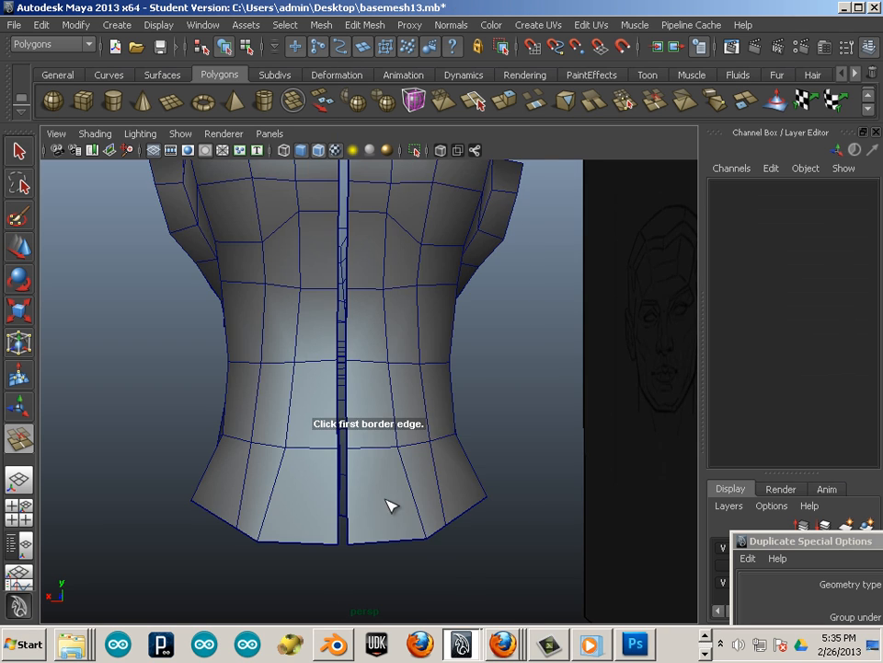
mouse_move(388, 505)
alt+mouse_down()
mouse_move(430, 485)
mouse_move(384, 488)
alt+mouse_up()
click(378, 488)
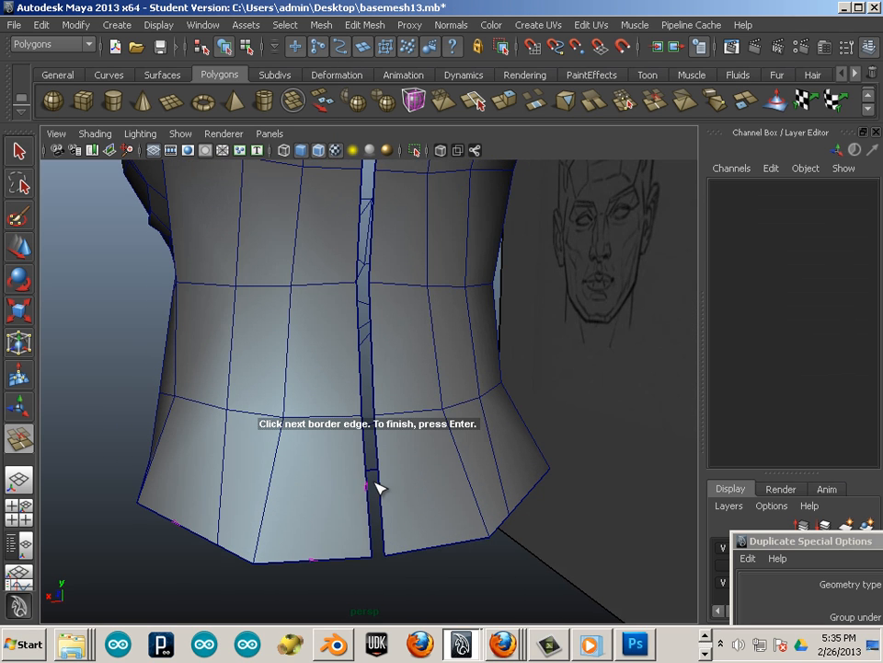
click(385, 495)
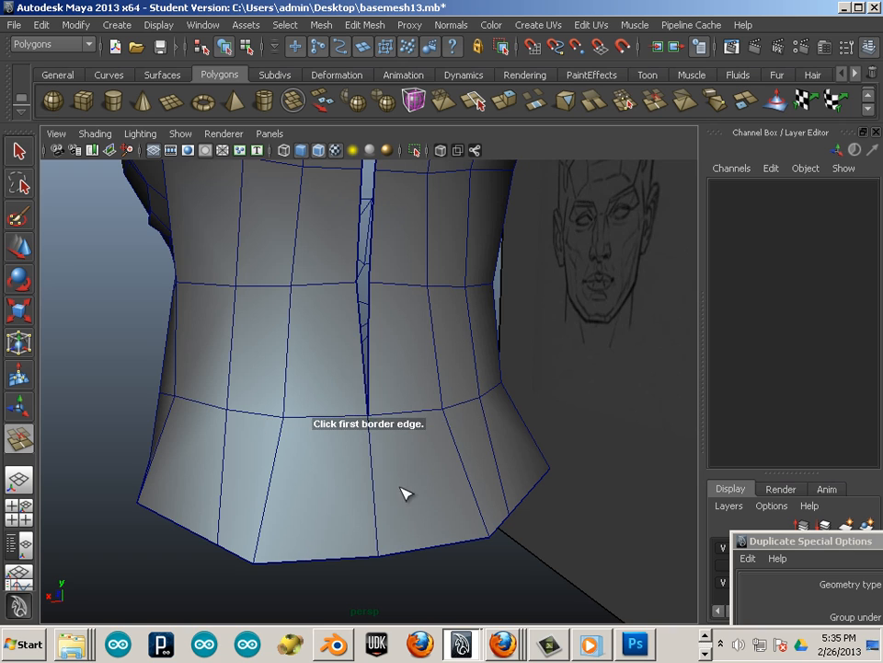
Merge the next three pairs of facing border edges up the back of the neck
click(367, 368)
click(373, 360)
alt+drag(373, 360, 360, 381)
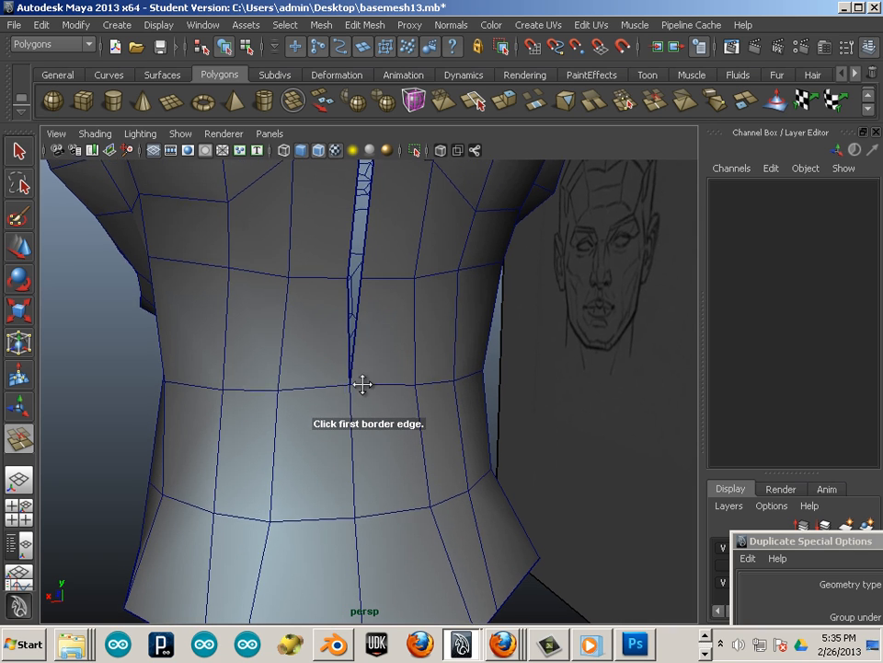
click(350, 335)
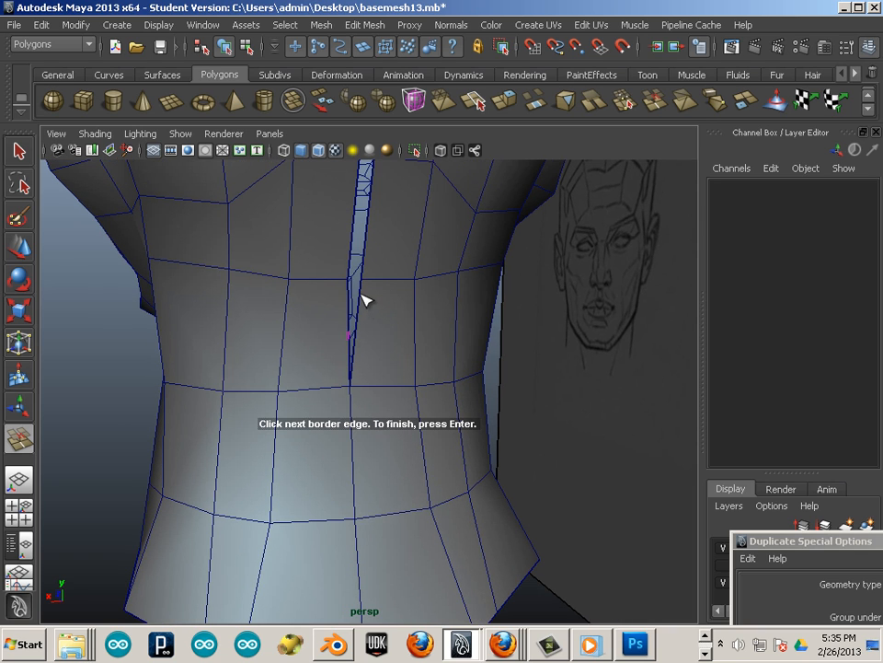
click(350, 307)
click(361, 223)
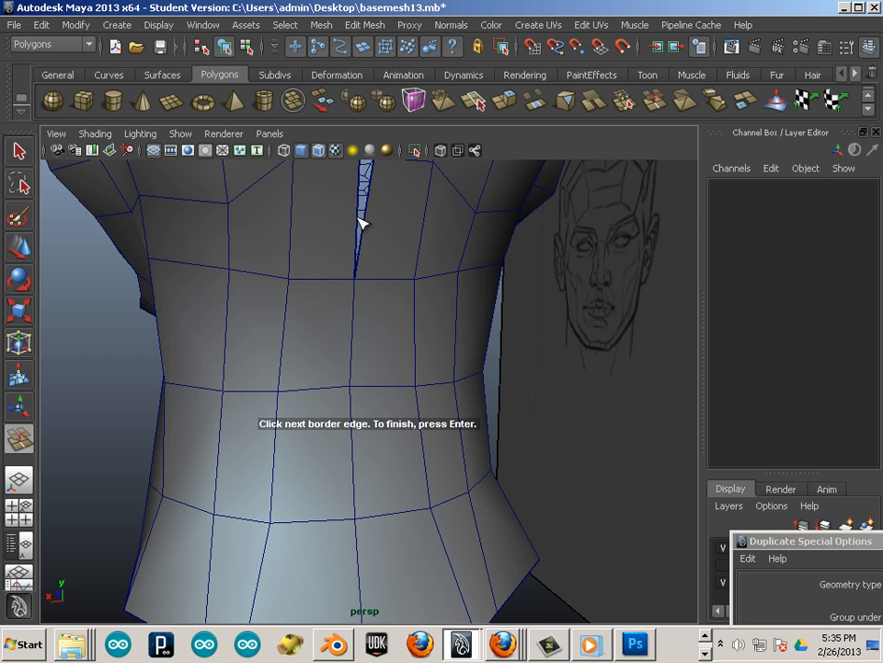
click(364, 217)
Merge the facing seam edges along the lower back of the skull, from the nape upward
alt+right_drag(366, 253, 262, 233)
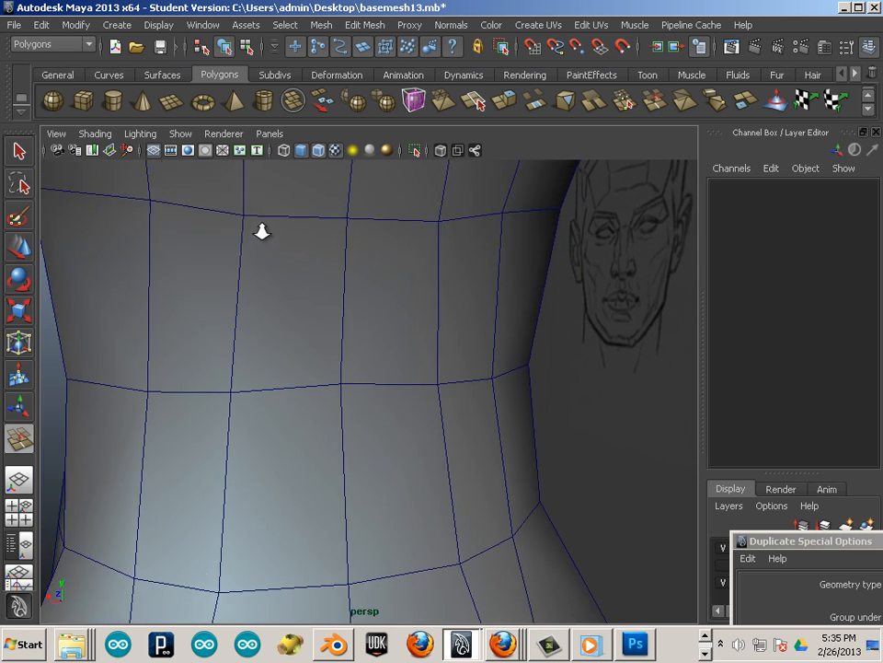
alt+middle_drag(262, 233, 294, 412)
scroll(296, 421, up, 2)
click(383, 459)
click(380, 449)
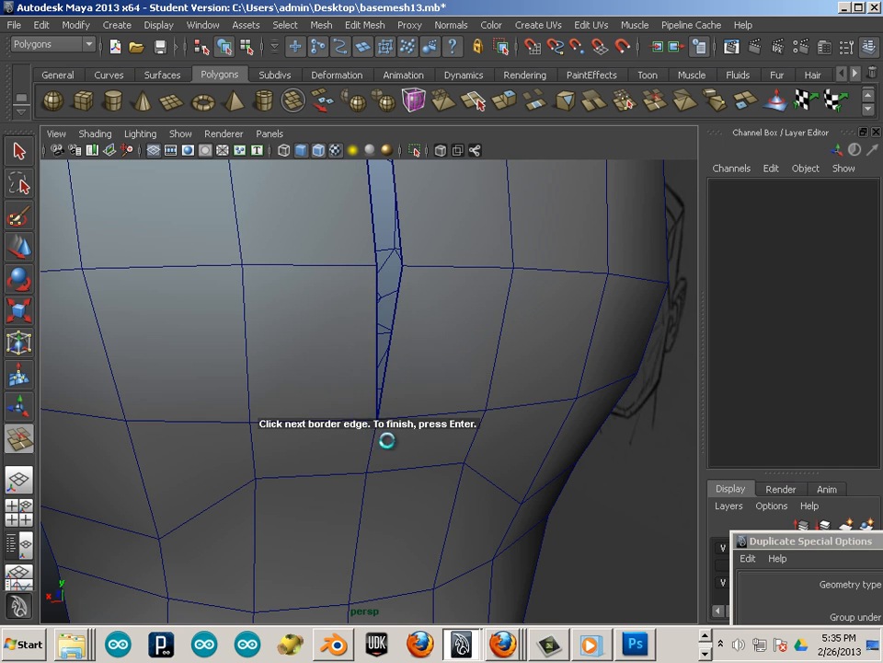
click(388, 337)
click(394, 239)
click(386, 229)
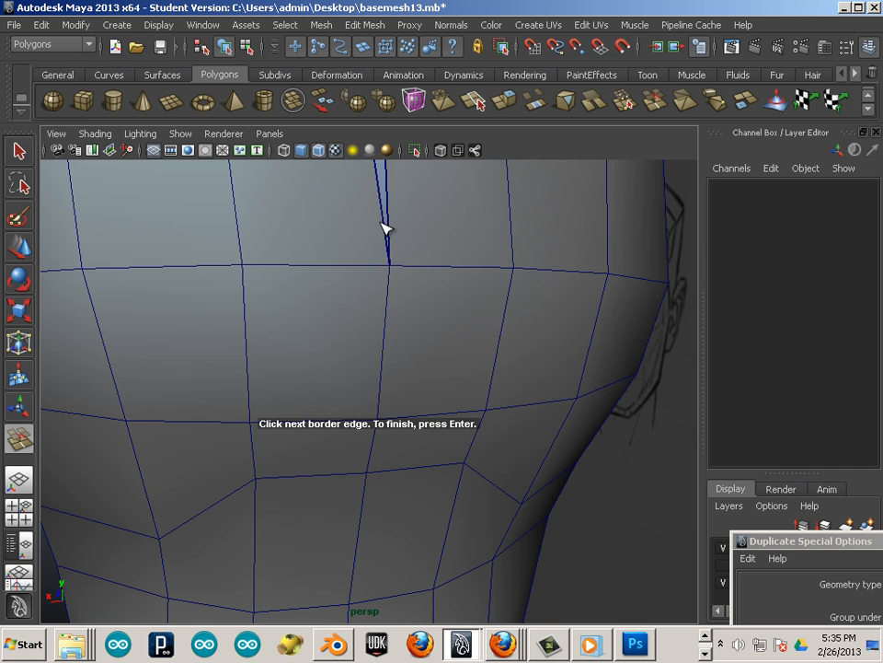
click(388, 217)
Merge the facing seam edges over the upper back of the head toward the crown
alt+right_drag(444, 244, 375, 227)
alt+drag(376, 227, 362, 317)
click(349, 324)
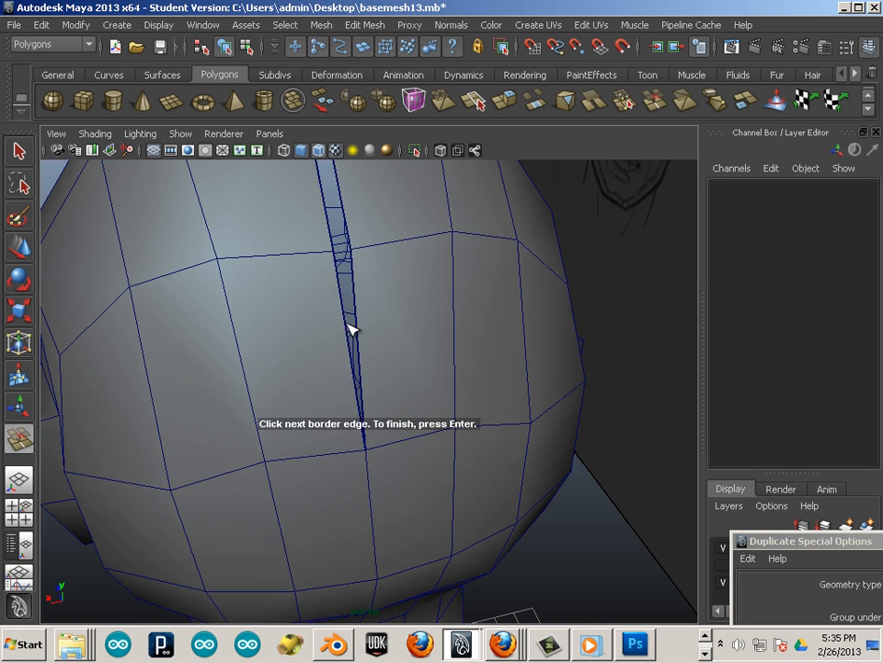
click(364, 318)
alt+drag(309, 302, 326, 355)
click(337, 347)
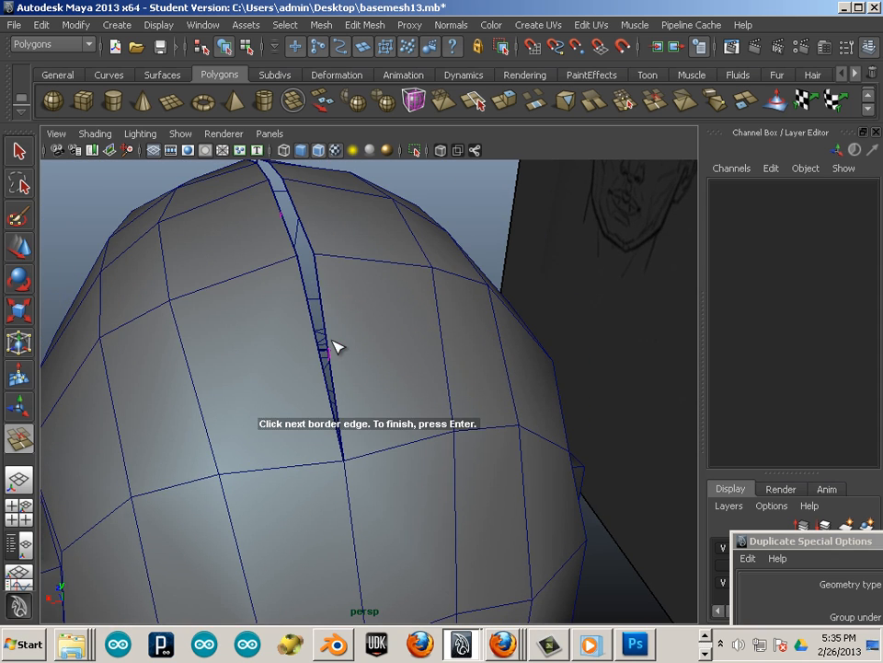
click(317, 339)
click(301, 223)
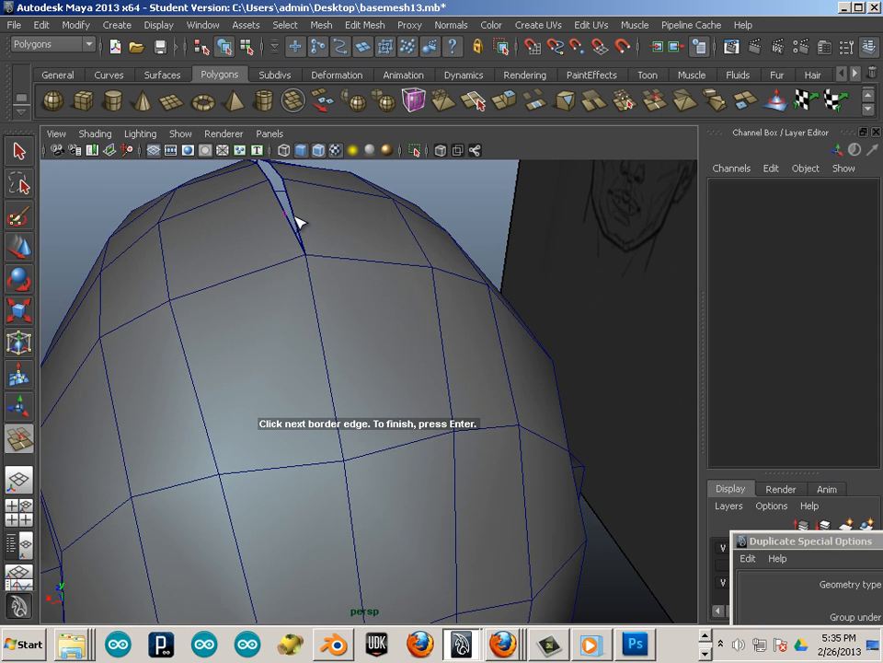
click(293, 219)
Merge the facing seam edges from the top of the head down the forehead to the brow line
alt+drag(267, 225, 457, 207)
click(472, 206)
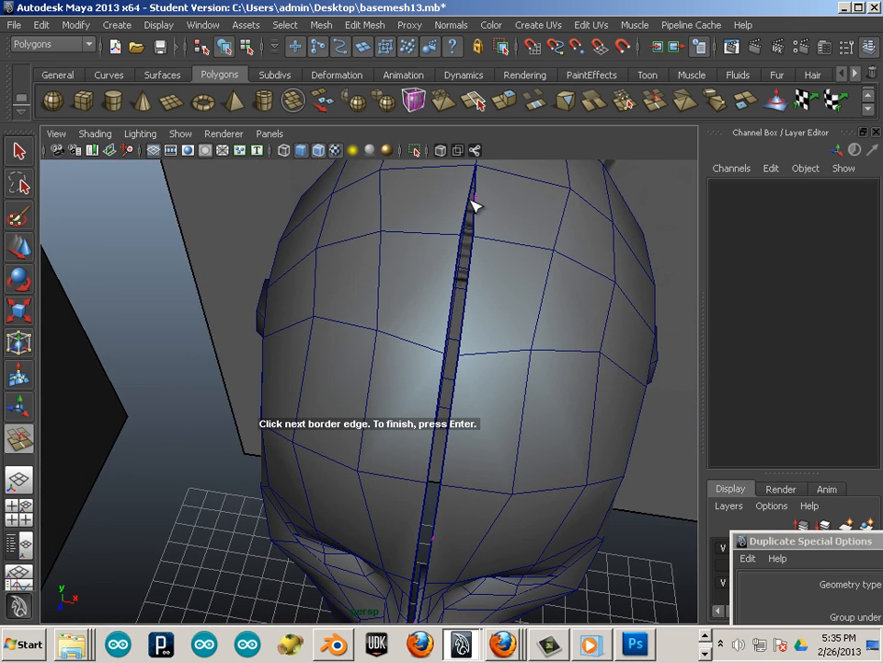
click(473, 226)
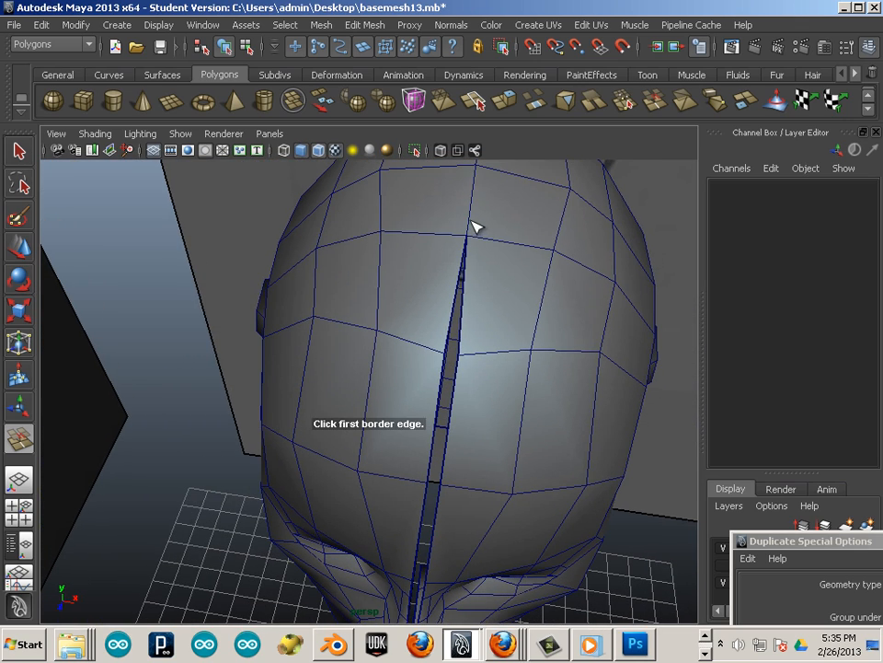
click(464, 287)
click(457, 309)
alt+drag(444, 397, 457, 245)
click(460, 309)
click(452, 222)
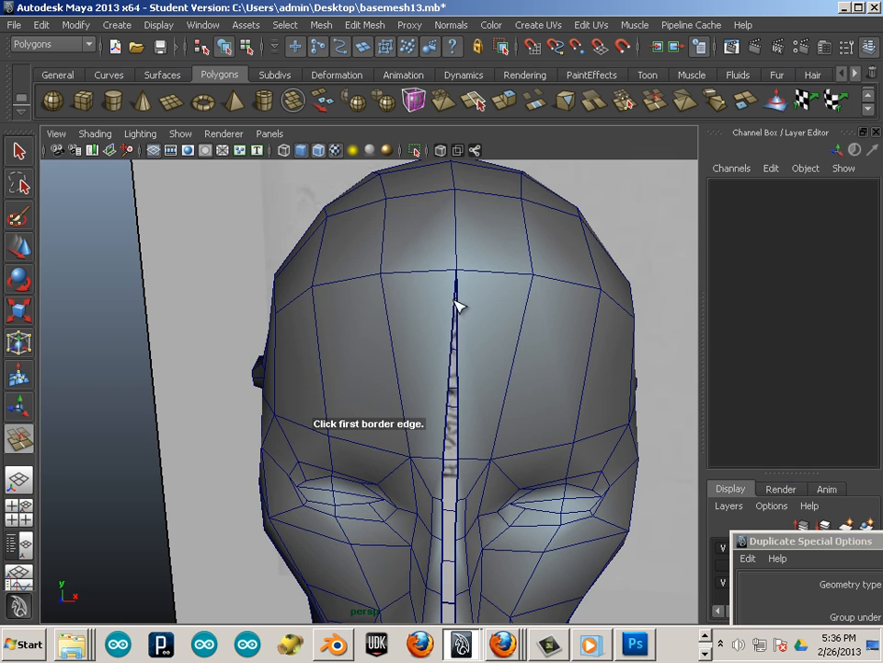
click(454, 329)
click(450, 367)
Merge the facing seam edges from between the brows down along the bridge of the nose
alt+drag(465, 473, 456, 357)
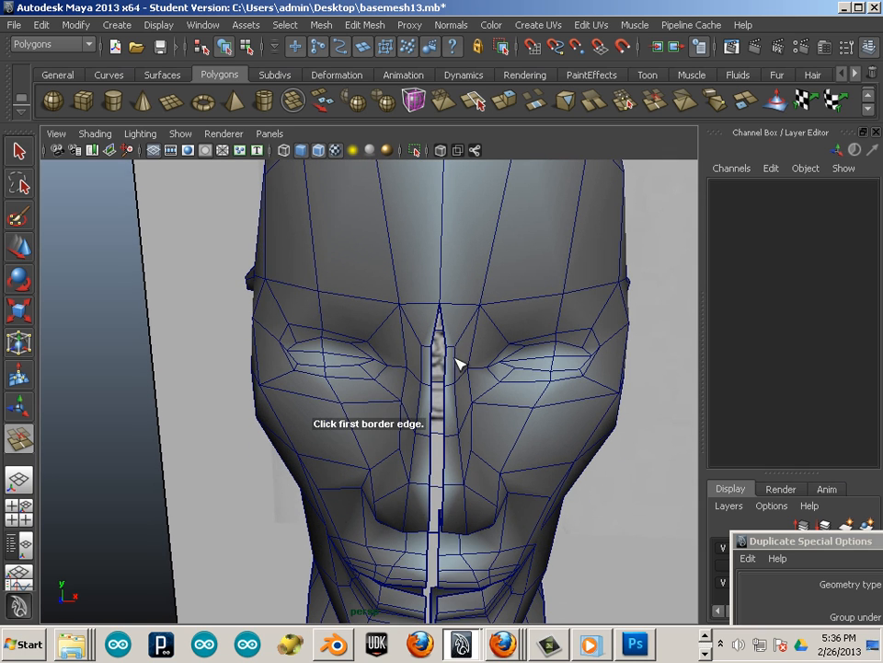
click(445, 314)
click(444, 322)
click(444, 333)
click(443, 369)
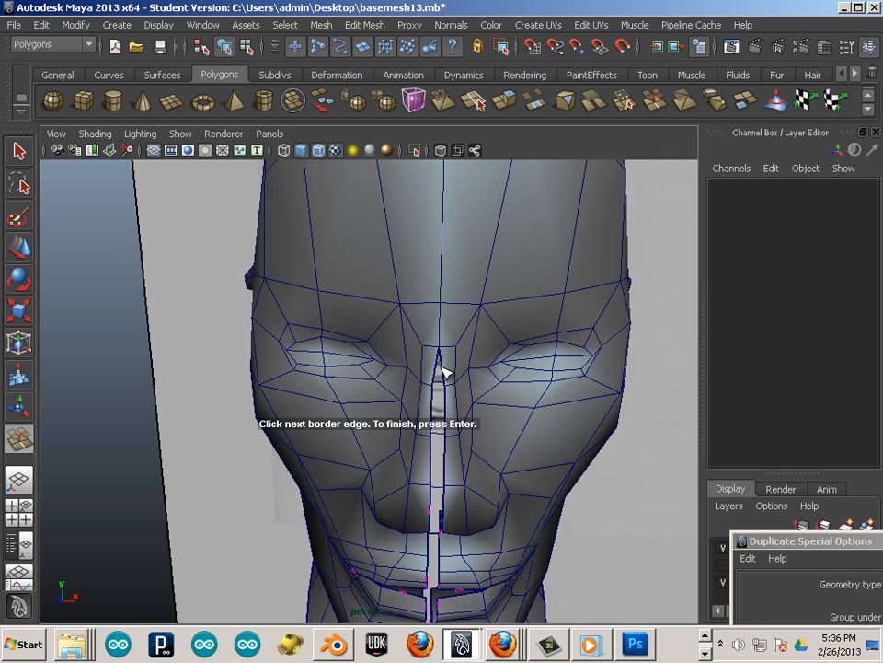
click(445, 401)
click(429, 423)
click(446, 460)
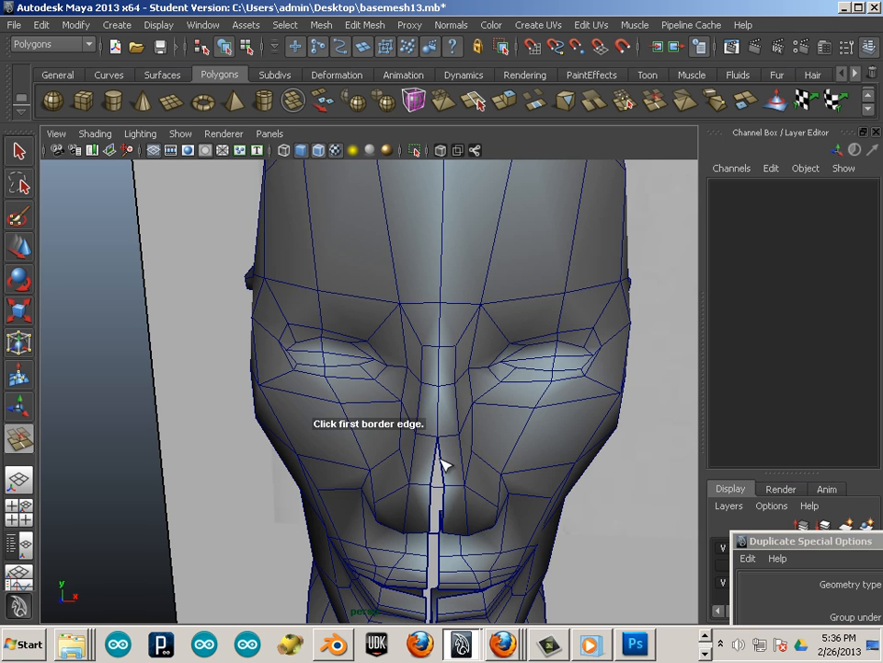
click(437, 469)
click(440, 469)
Merge the facing seam edges around the nose tip and underside down to just above the upper lip
alt+drag(445, 469, 440, 344)
click(445, 333)
click(440, 341)
click(441, 337)
click(442, 365)
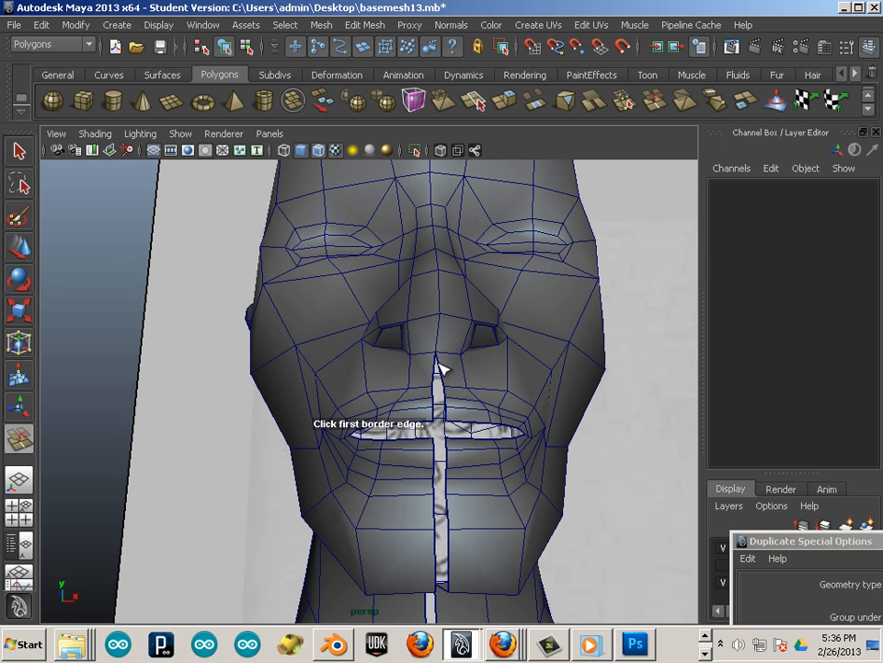
click(438, 374)
click(443, 378)
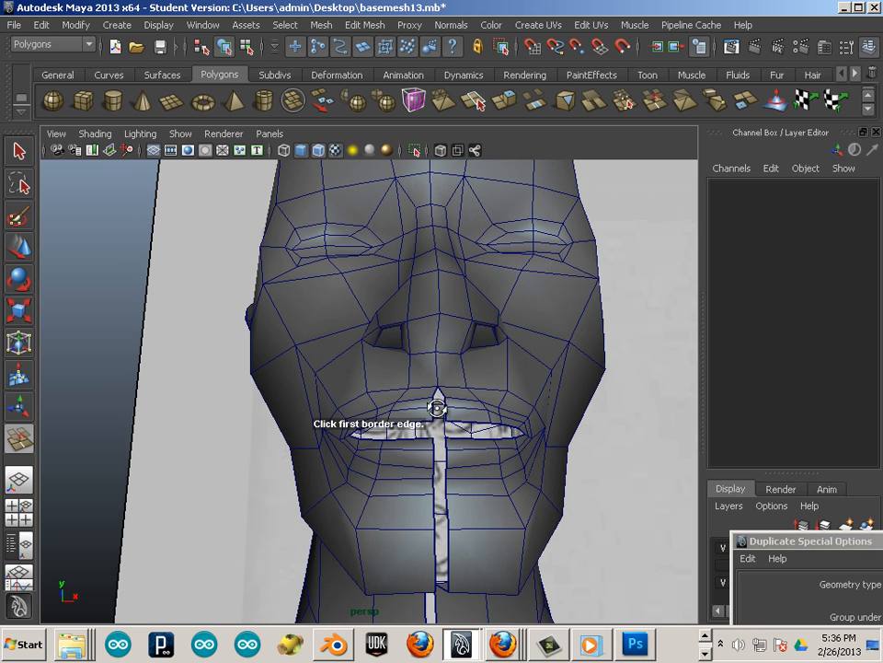
Merge the facing seam edges through the upper lip down to the mouth opening
alt+right_drag(438, 408, 455, 463)
click(455, 459)
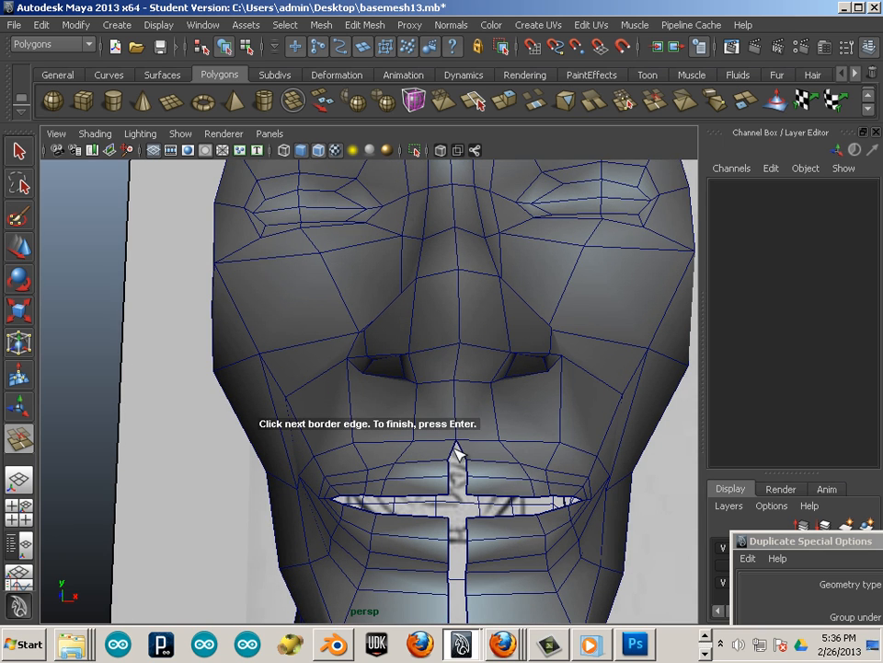
click(458, 468)
click(455, 473)
click(460, 480)
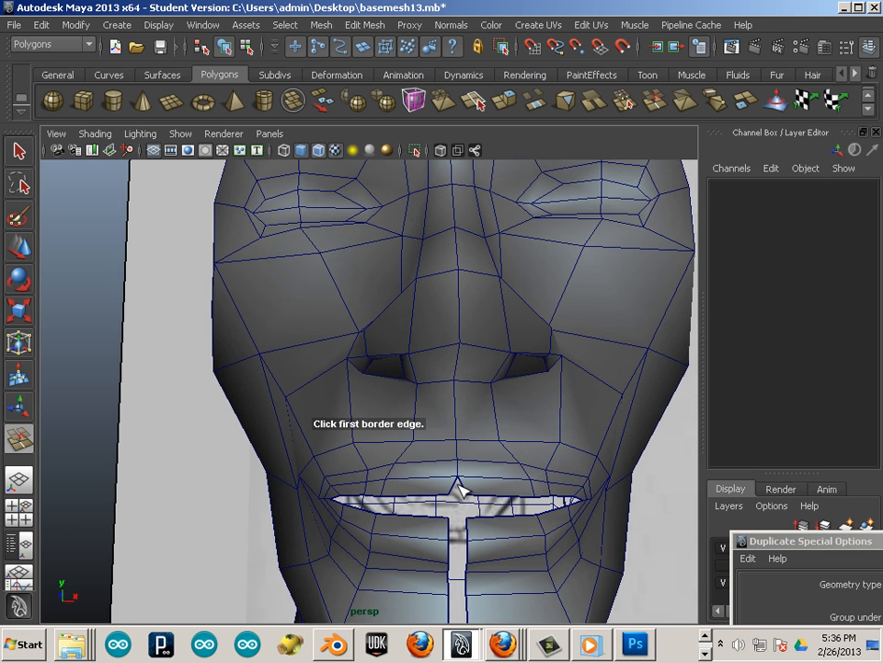
click(459, 488)
click(438, 591)
Merge the facing seam edges from the lower lip down to the upper chin
alt+middle_drag(438, 591, 423, 437)
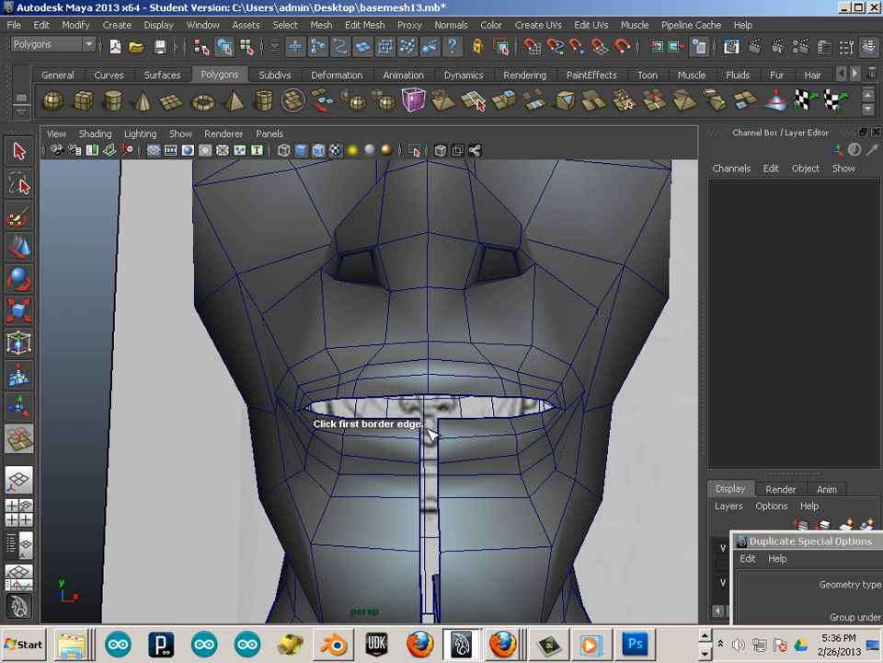
click(424, 431)
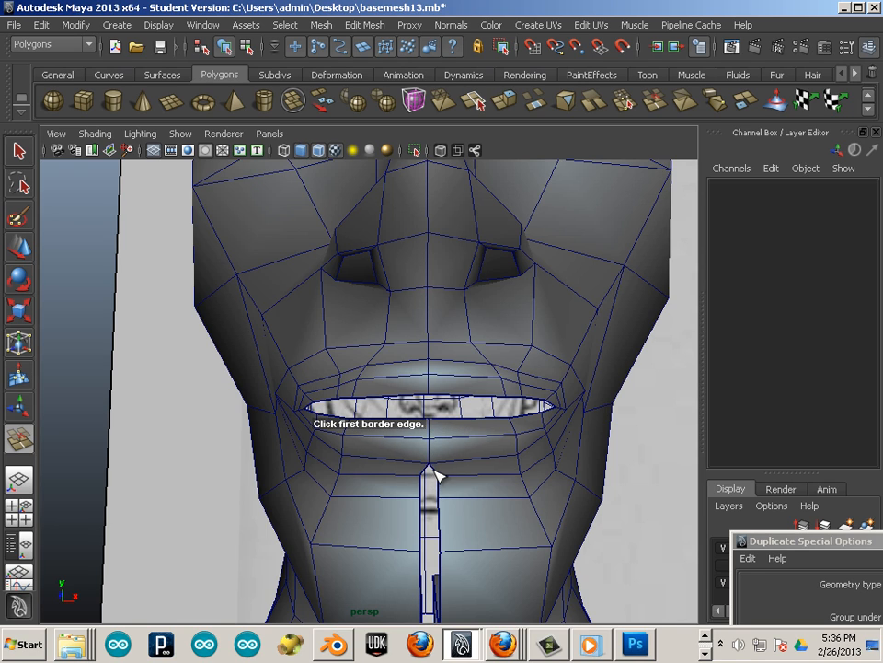
click(428, 487)
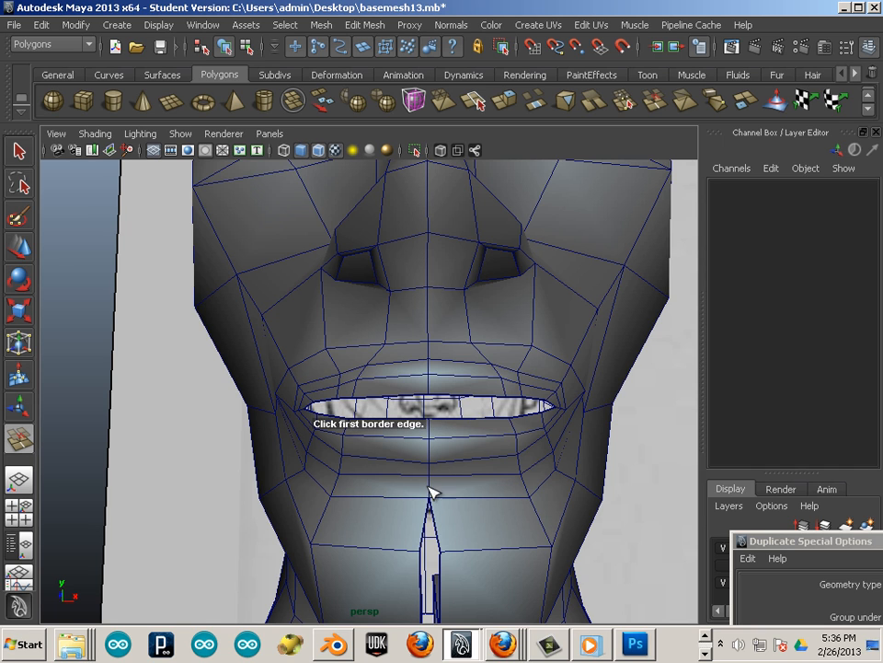
click(432, 522)
Merge the remaining facing seam edges under the chin and down the front of the neck
alt+middle_drag(436, 523, 426, 454)
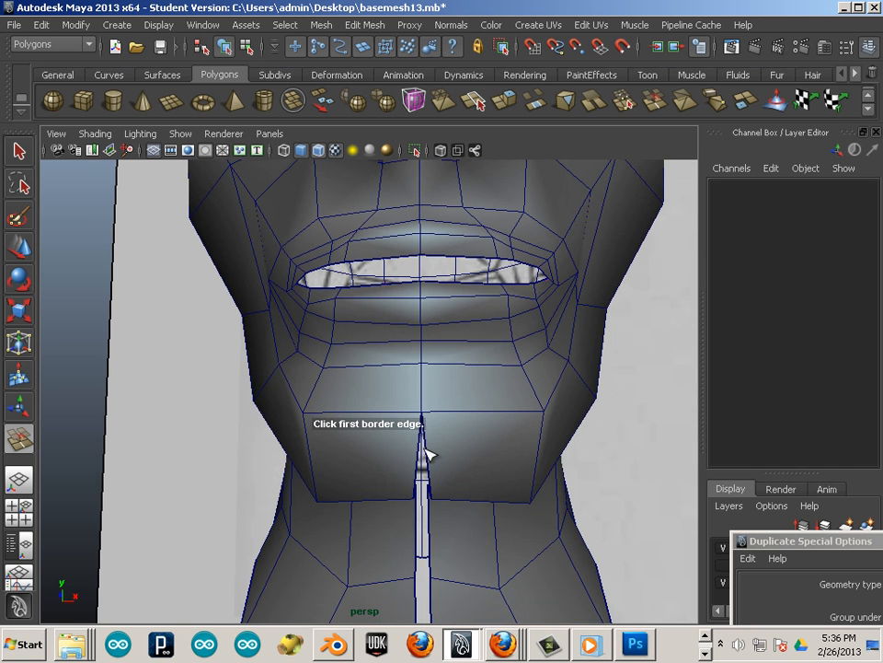
alt+drag(421, 447, 430, 480)
click(428, 366)
click(430, 508)
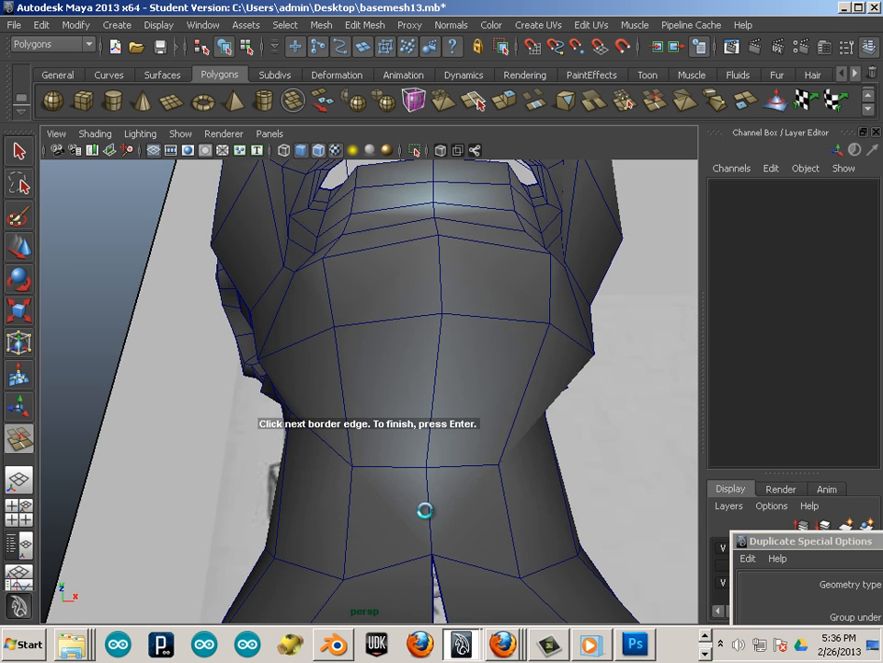
alt+middle_drag(457, 531, 426, 473)
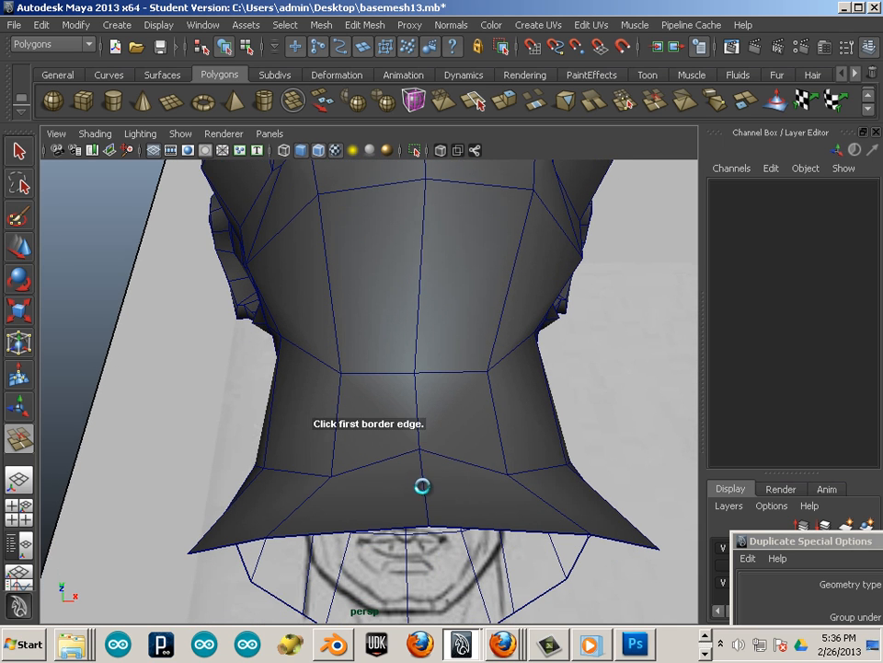
Check the joined head from the front and side, and select the whole head with the Move tool
alt+drag(421, 486, 396, 497)
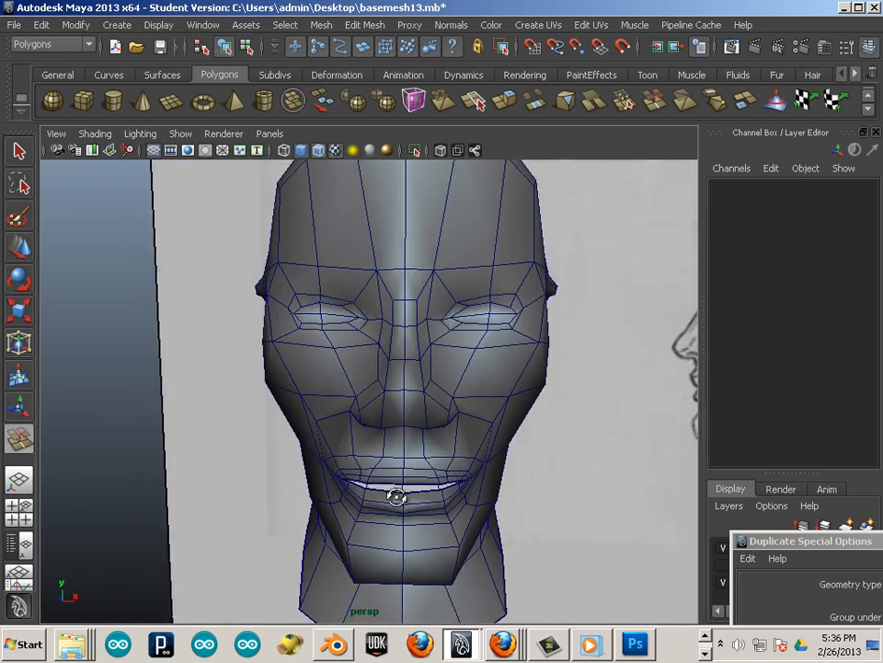
mouse_move(396, 497)
alt+right_down()
mouse_move(329, 456)
mouse_move(282, 409)
alt+right_up()
mouse_move(282, 409)
alt+mouse_down()
mouse_move(428, 416)
mouse_move(285, 417)
alt+mouse_up()
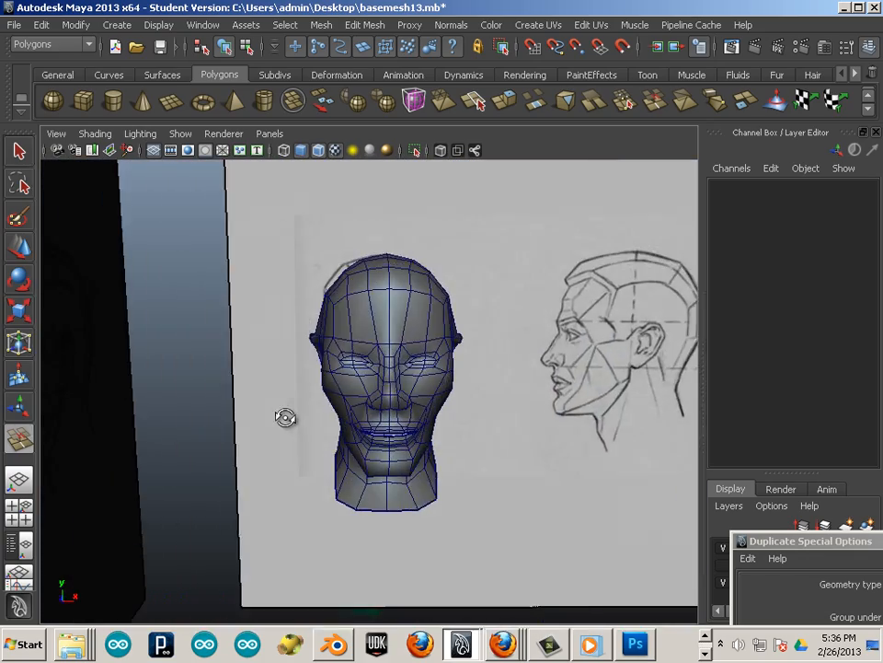
alt+right_drag(285, 418, 371, 428)
alt+drag(371, 428, 204, 415)
alt+right_drag(204, 415, 338, 389)
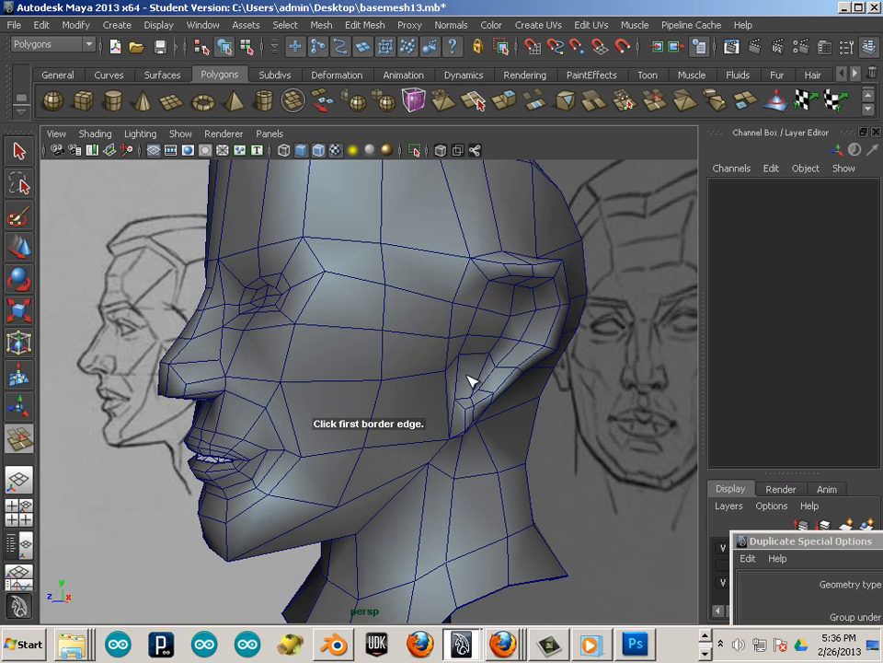
alt+right_drag(469, 381, 296, 334)
click(24, 247)
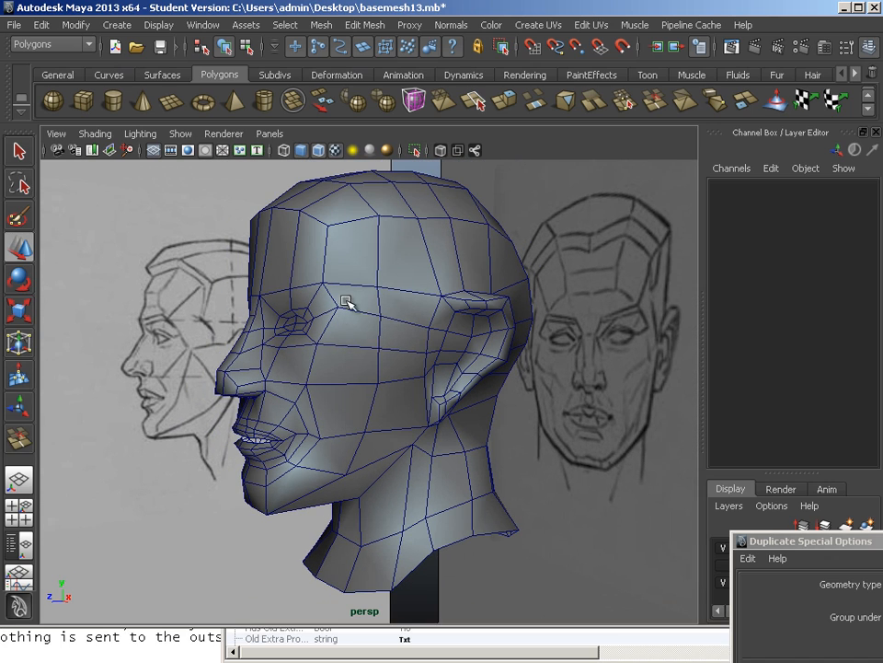
click(385, 286)
alt+drag(385, 286, 391, 367)
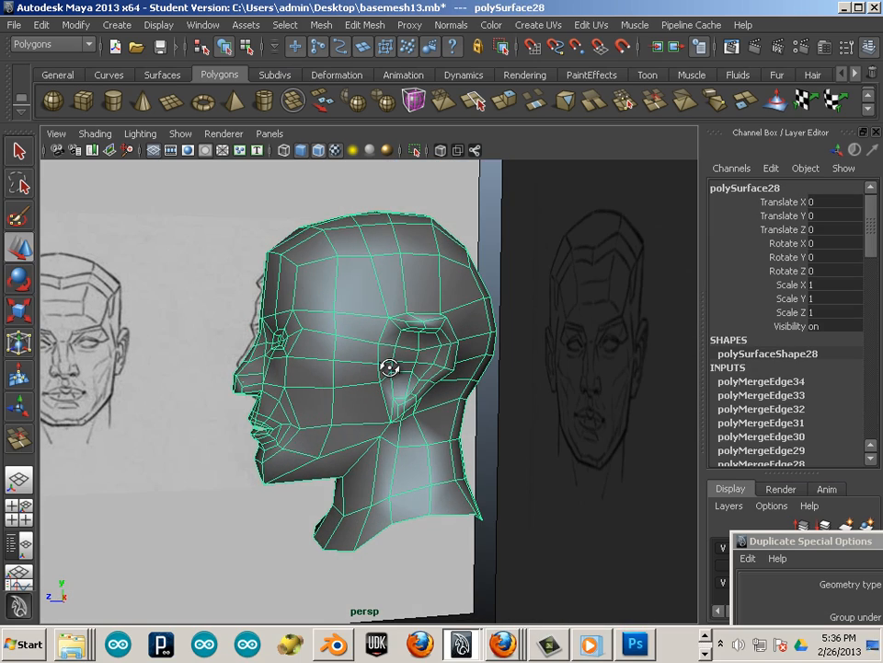